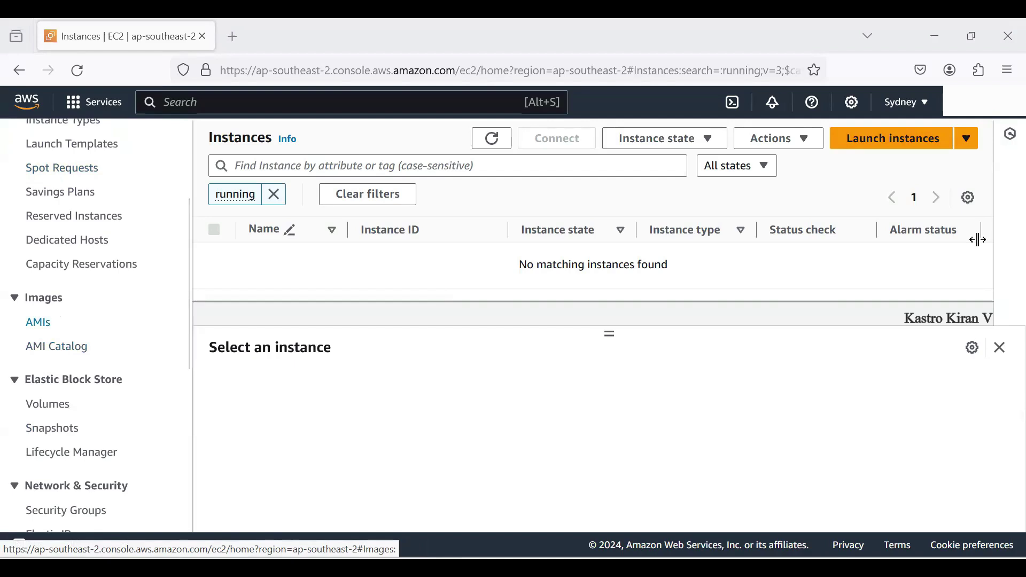
- Open the Amazon Machine Images list and check for AMIs owned by this account in the Sydney region
key(Return)
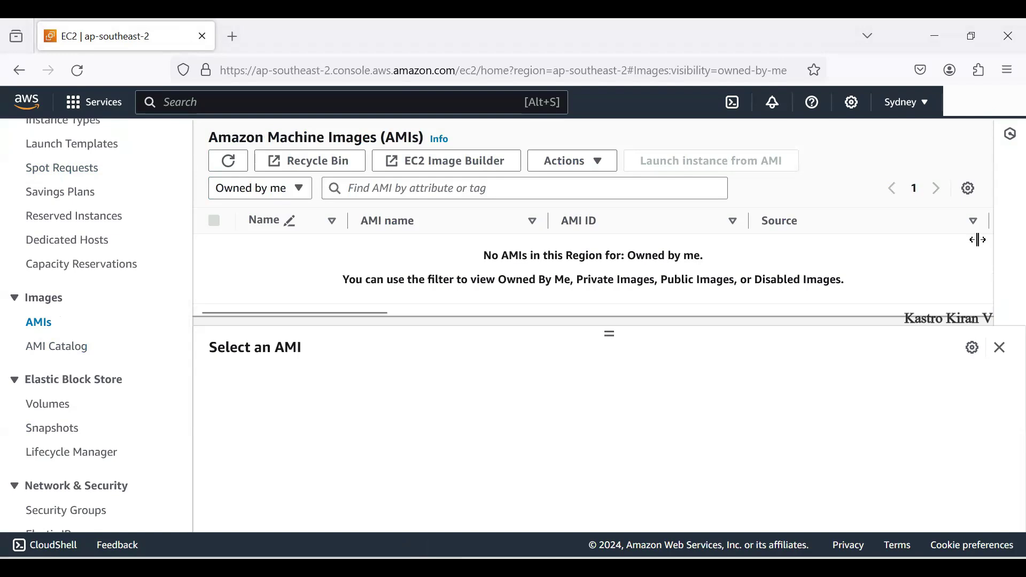
drag(483, 256, 603, 256)
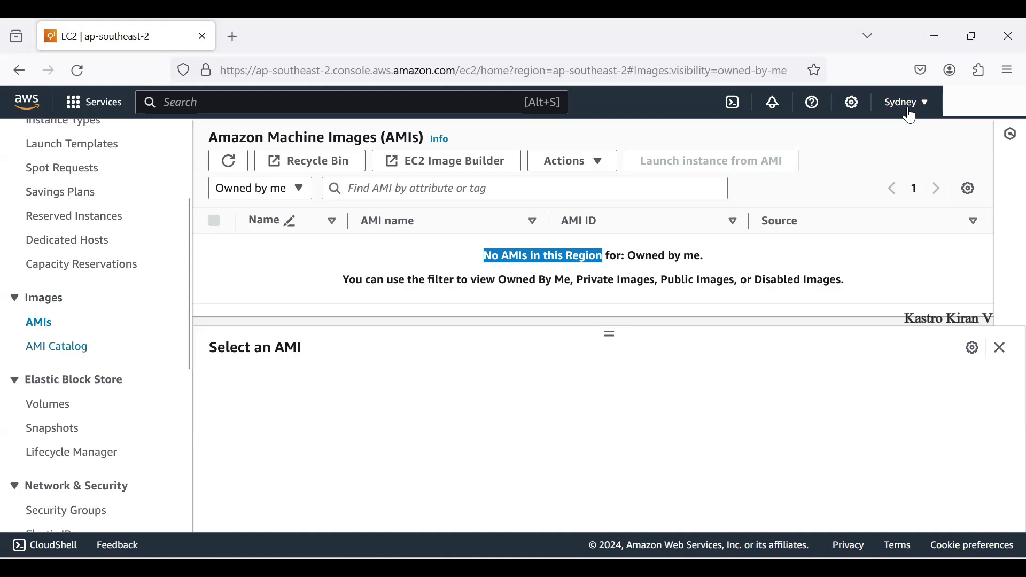
- Open the AMI Catalog and examine the Community AMIs, including their names, providers and refinement filters
click(57, 346)
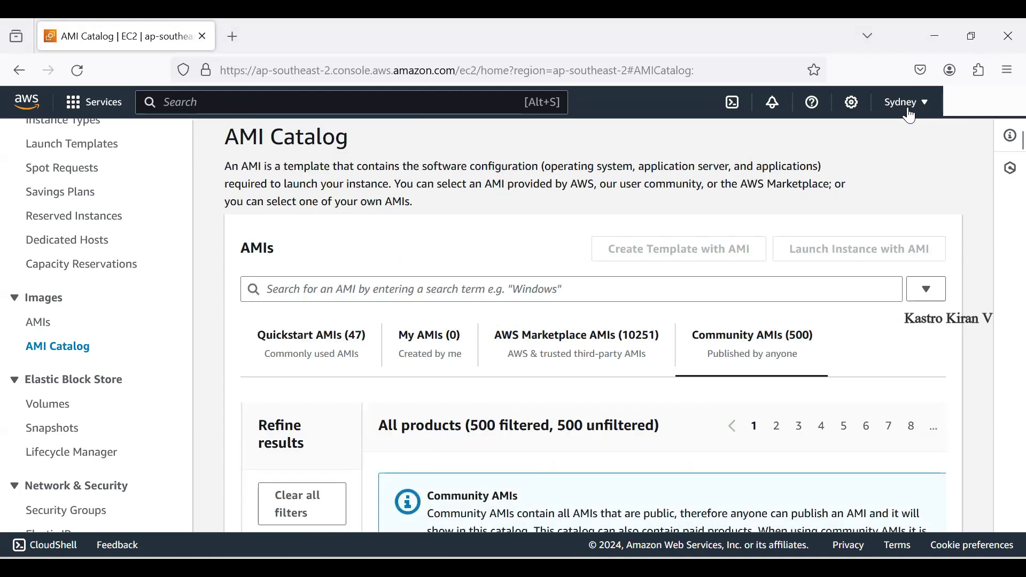
scroll(910, 116, down, 2)
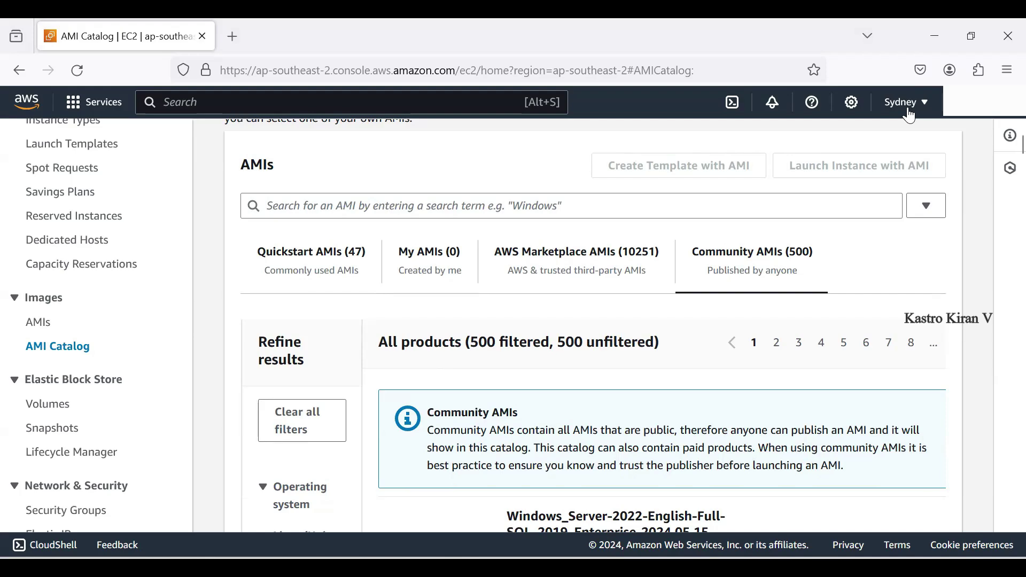
scroll(910, 116, down, 3)
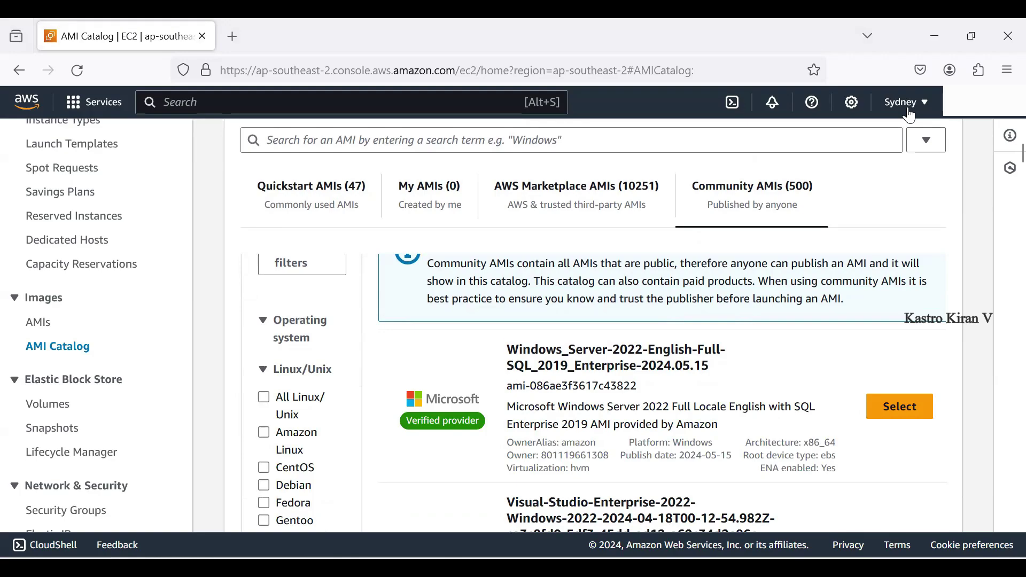
drag(507, 349, 709, 366)
scroll(911, 115, down, 10)
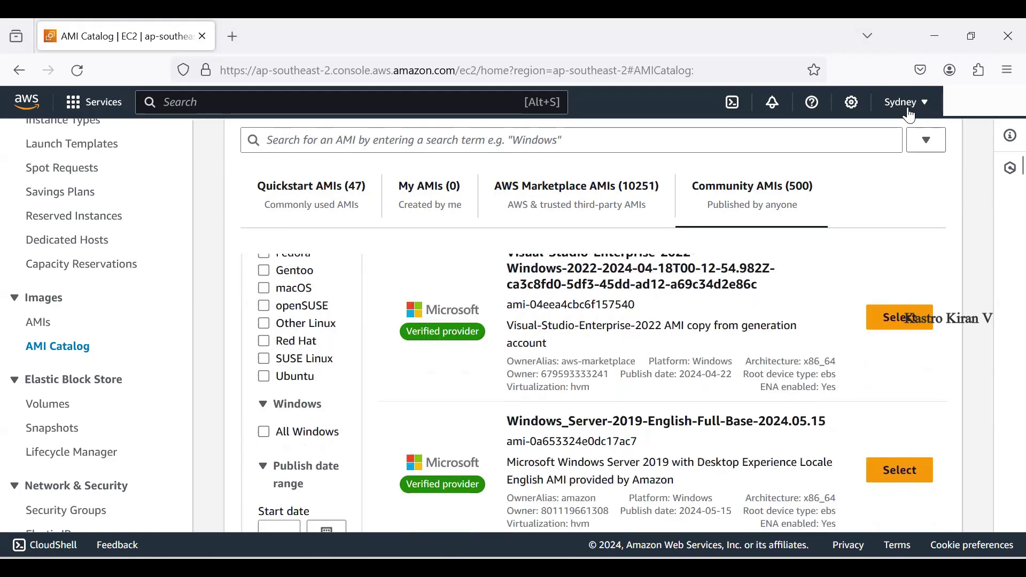
scroll(910, 116, down, 3)
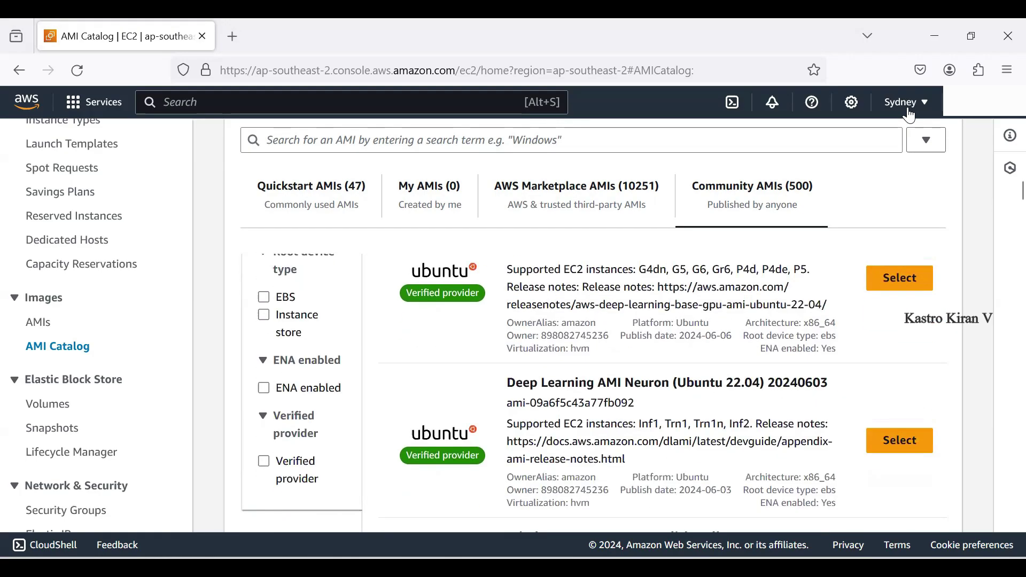
scroll(910, 115, up, 10)
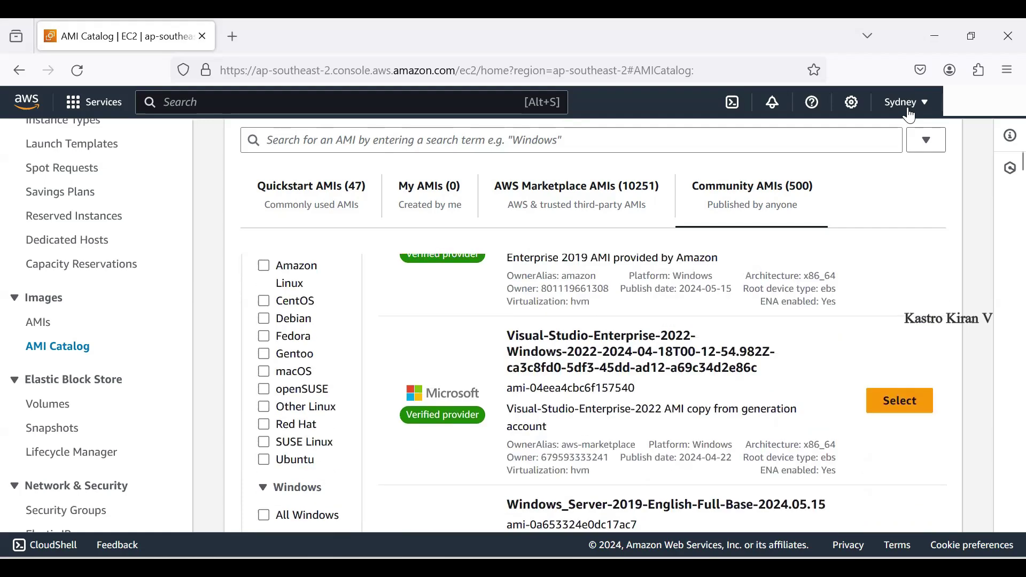
- Browse the AWS Marketplace AMIs in the catalog, examining the Wowza Streaming Engine pricing, the refinement filters and other vendors' products
scroll(910, 115, up, 2)
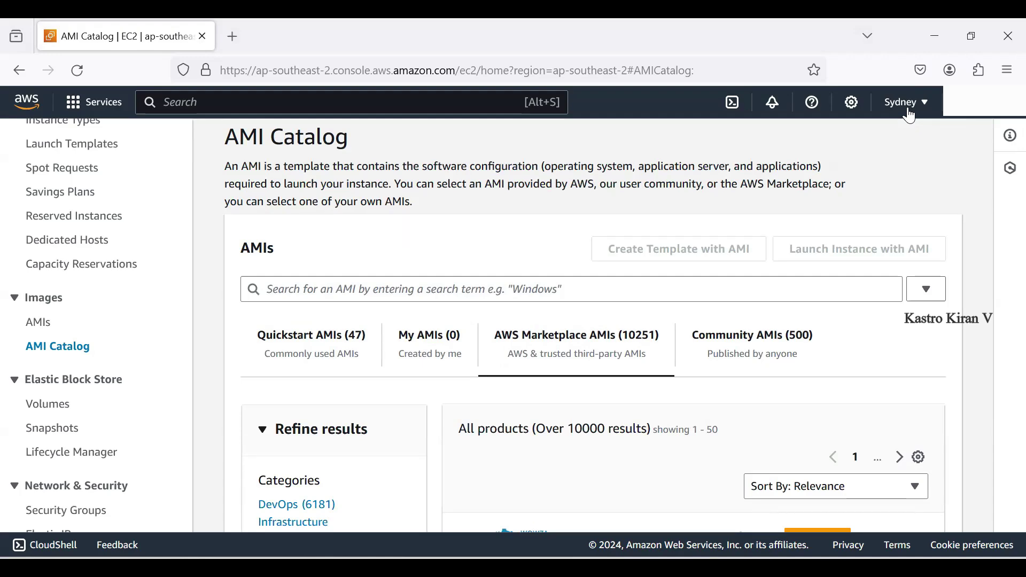
scroll(909, 116, down, 3)
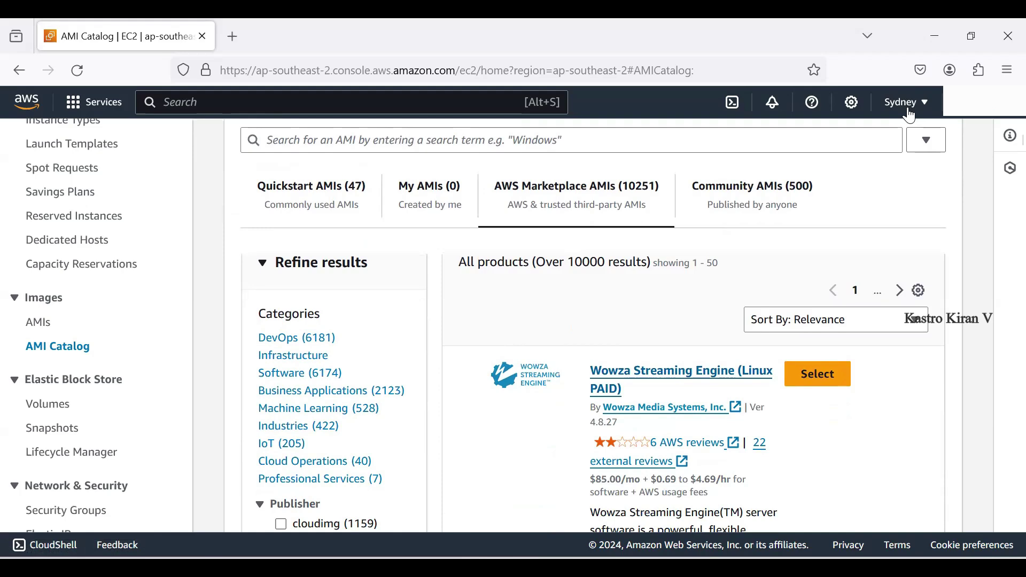
scroll(910, 115, down, 3)
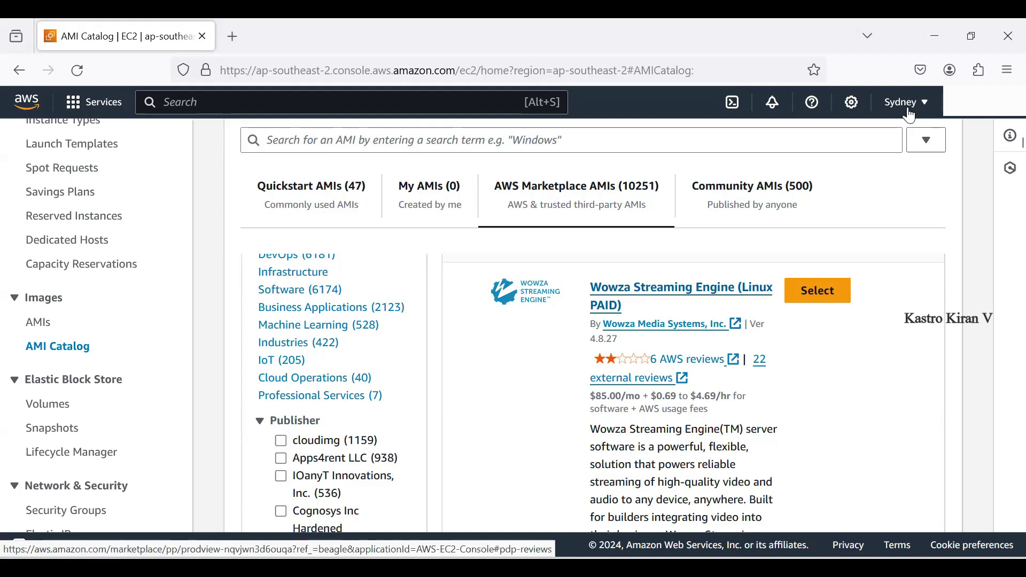
drag(749, 396, 590, 287)
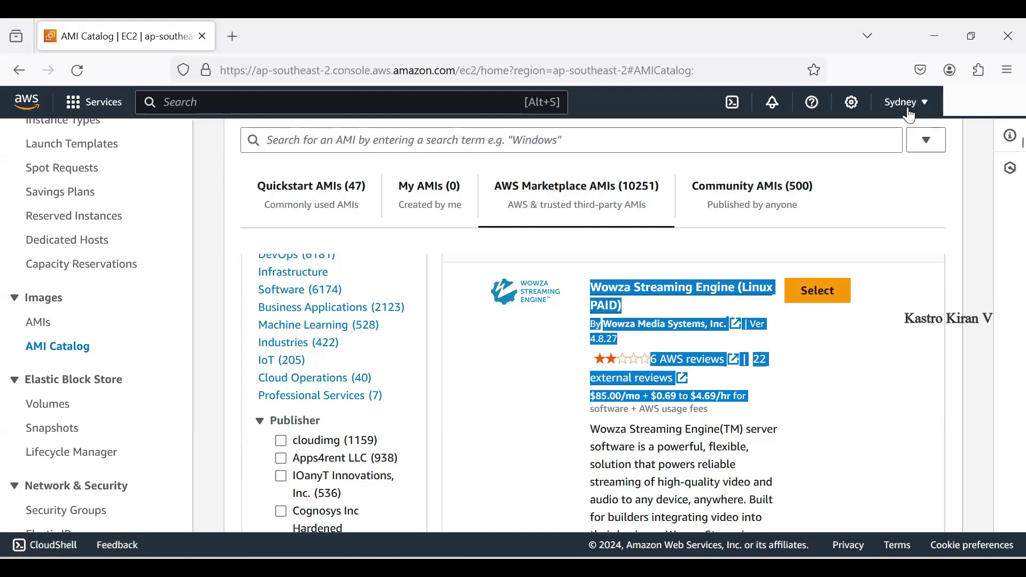
click(555, 342)
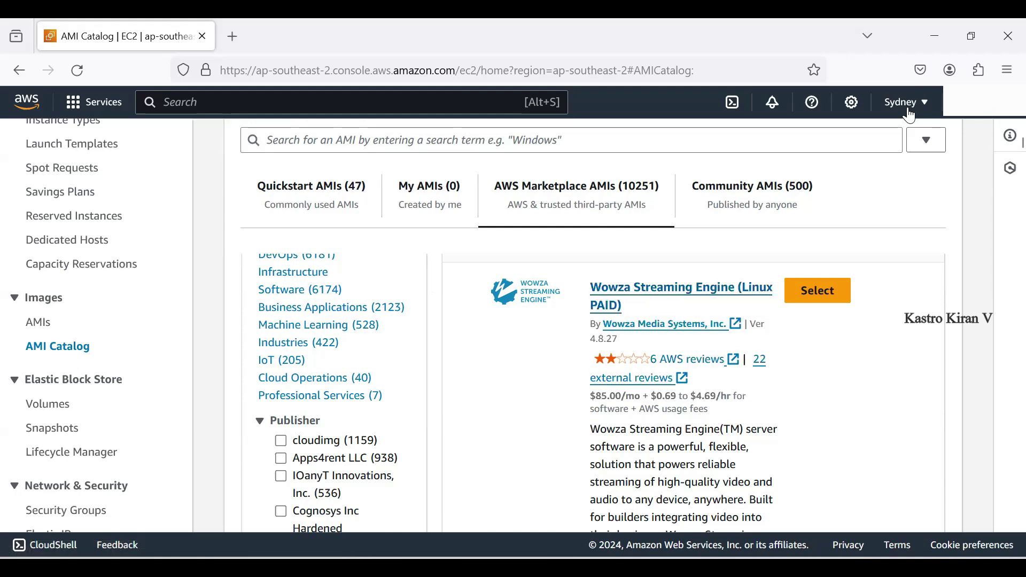
scroll(599, 394, down, 10)
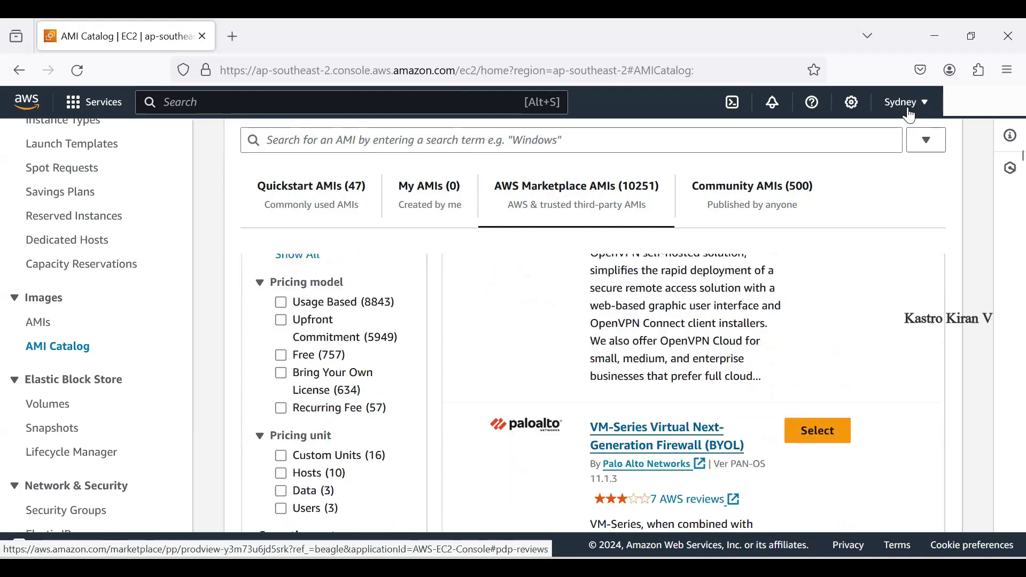
scroll(600, 393, down, 5)
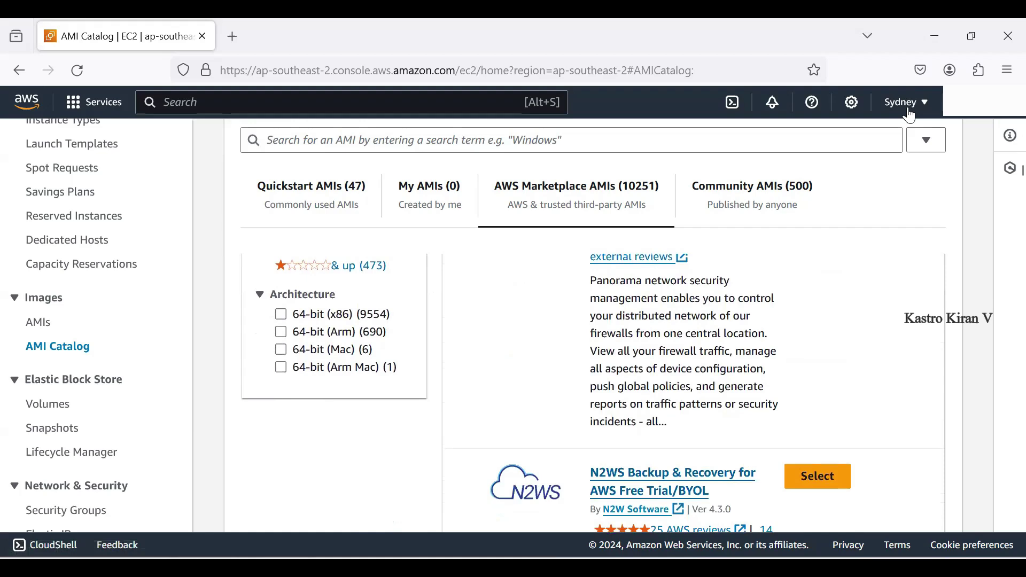
scroll(910, 115, down, 3)
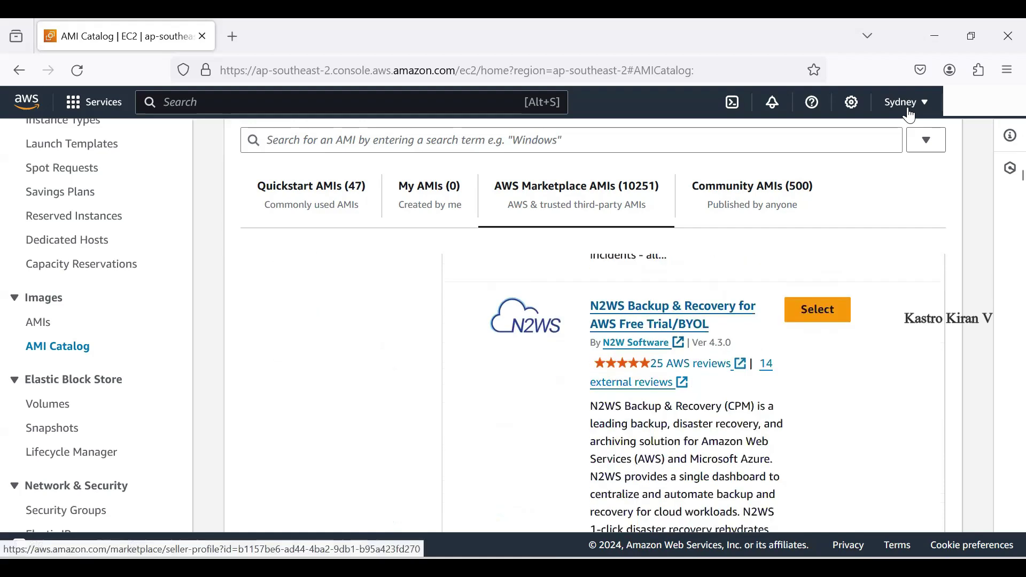
scroll(910, 115, down, 1)
scroll(910, 115, down, 3)
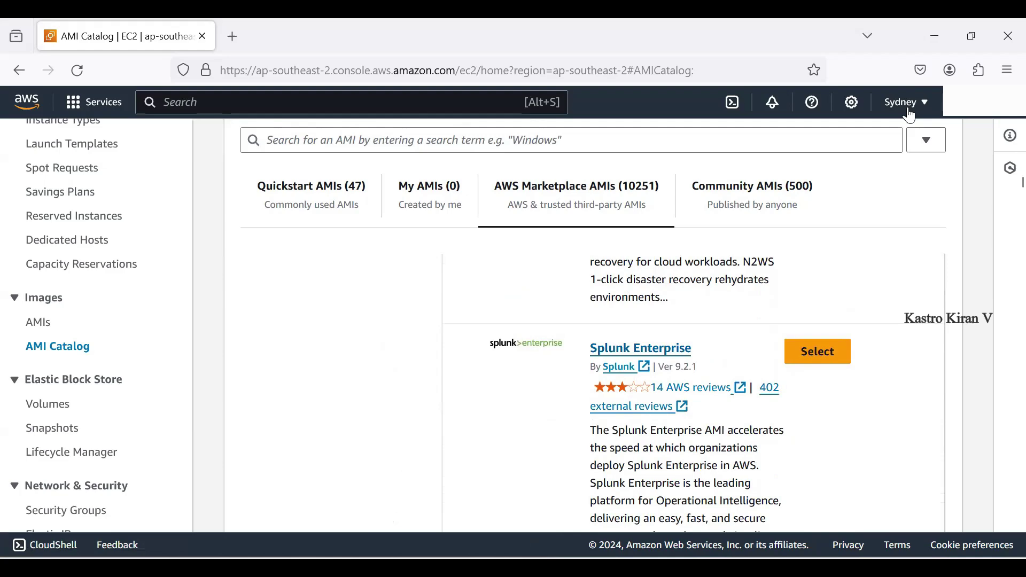
scroll(910, 115, up, 5)
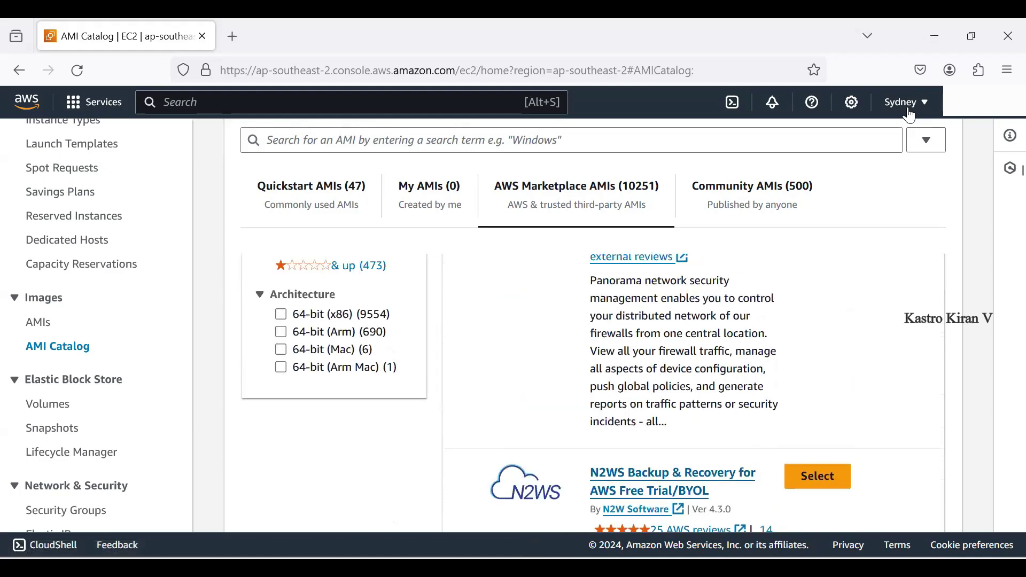
- Browse the Quickstart AMIs in the catalog, examining the Amazon Linux, macOS, Windows and Ubuntu images and their architecture options
click(311, 195)
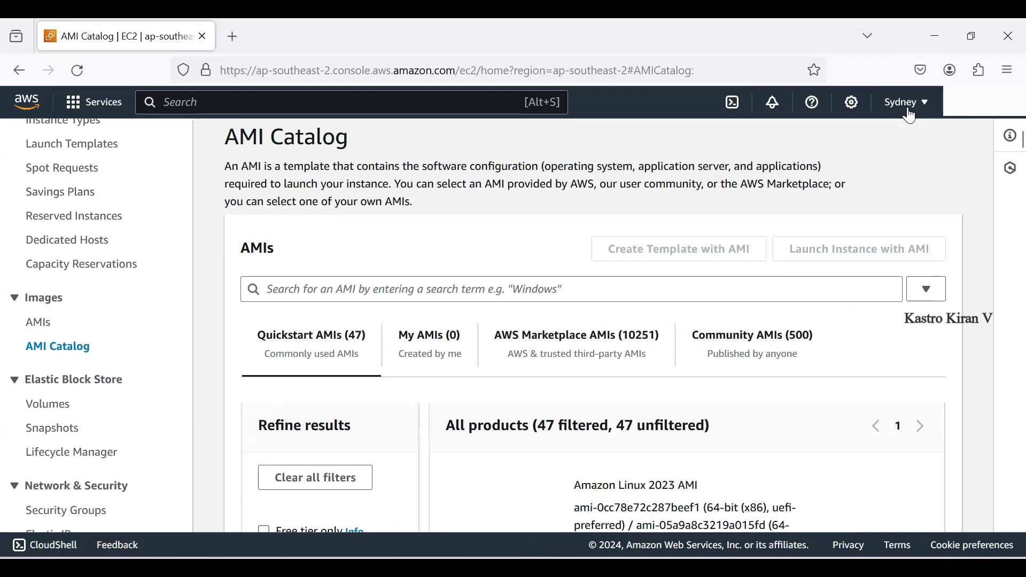
scroll(910, 115, down, 3)
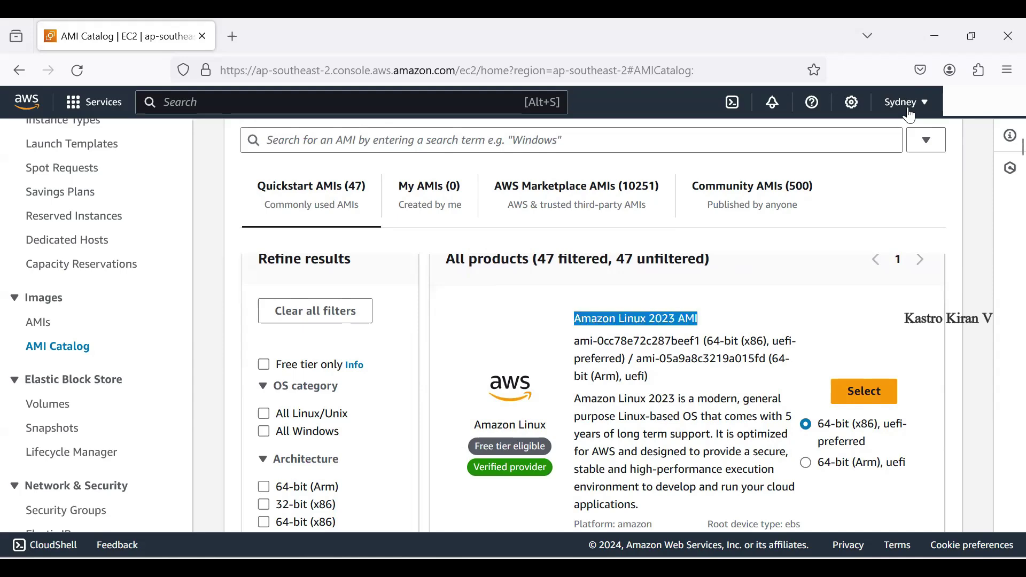
scroll(909, 115, down, 5)
scroll(910, 115, up, 1)
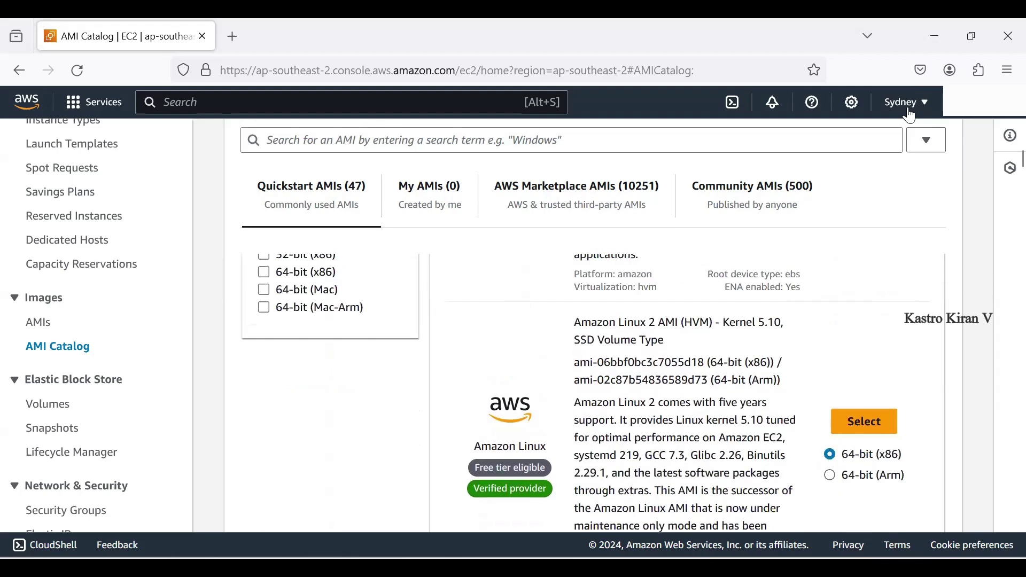
scroll(910, 115, down, 15)
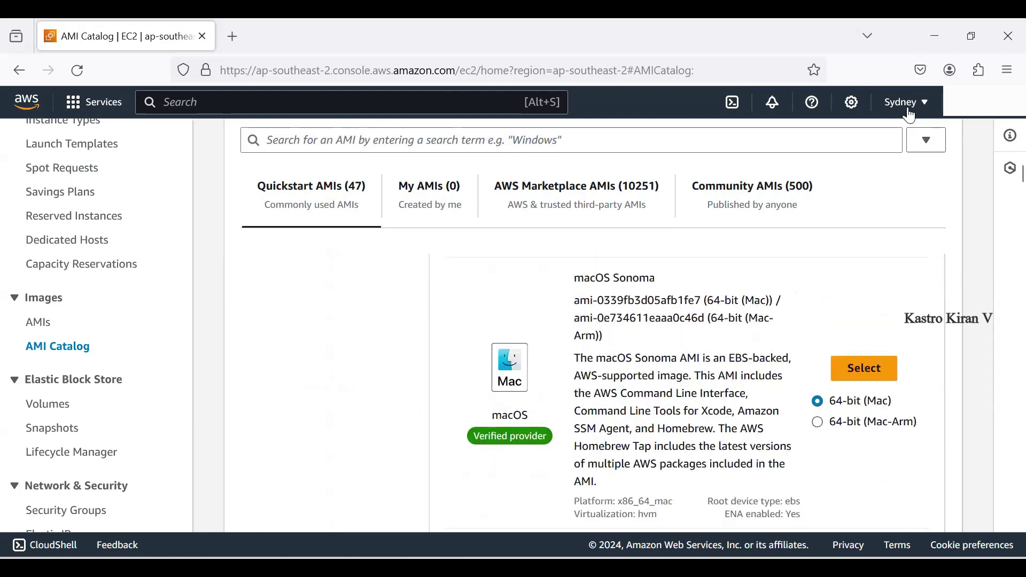
scroll(909, 115, up, 10)
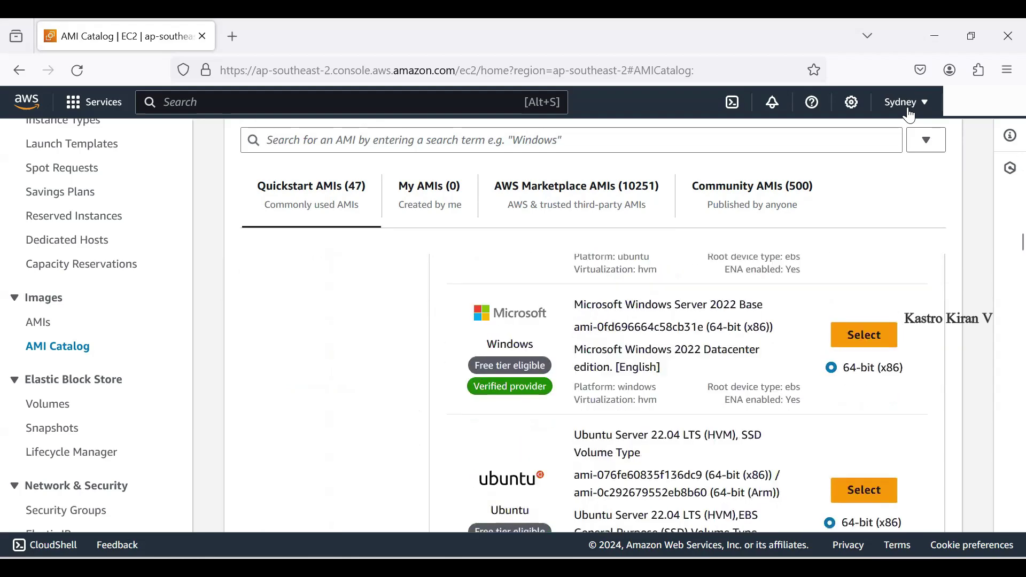
scroll(910, 115, up, 8)
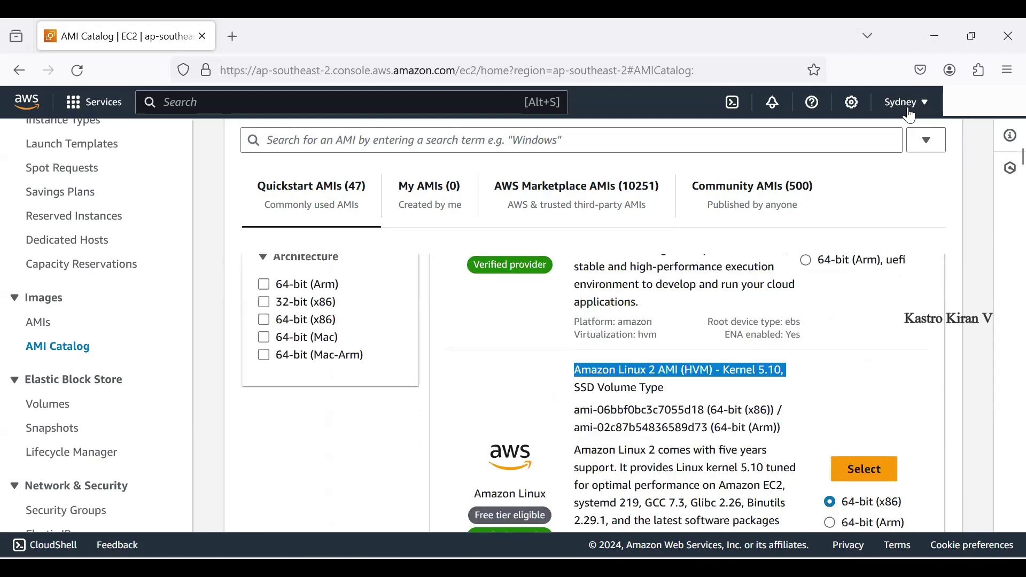
scroll(909, 115, down, 3)
scroll(909, 115, down, 2)
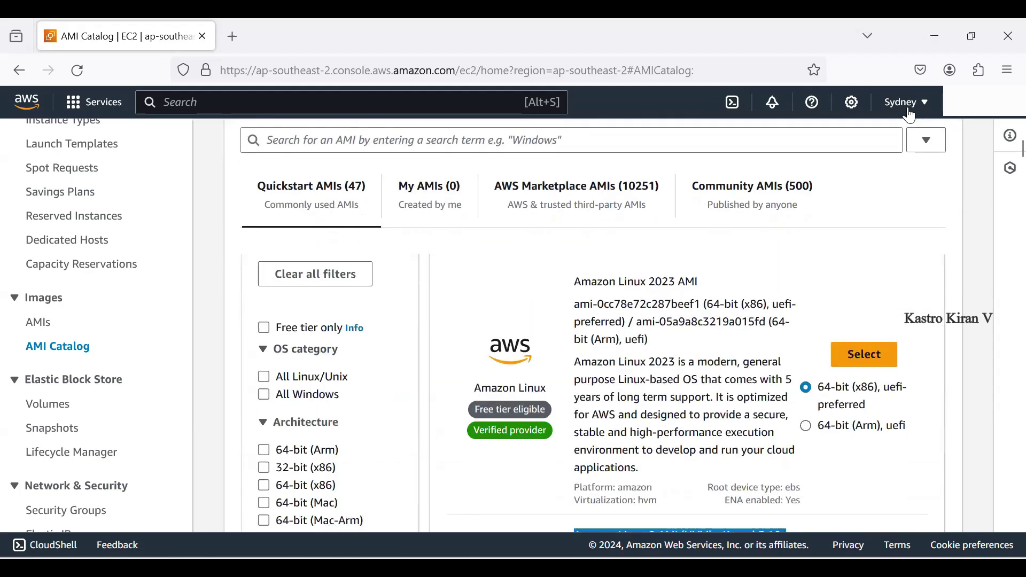
scroll(910, 115, up, 2)
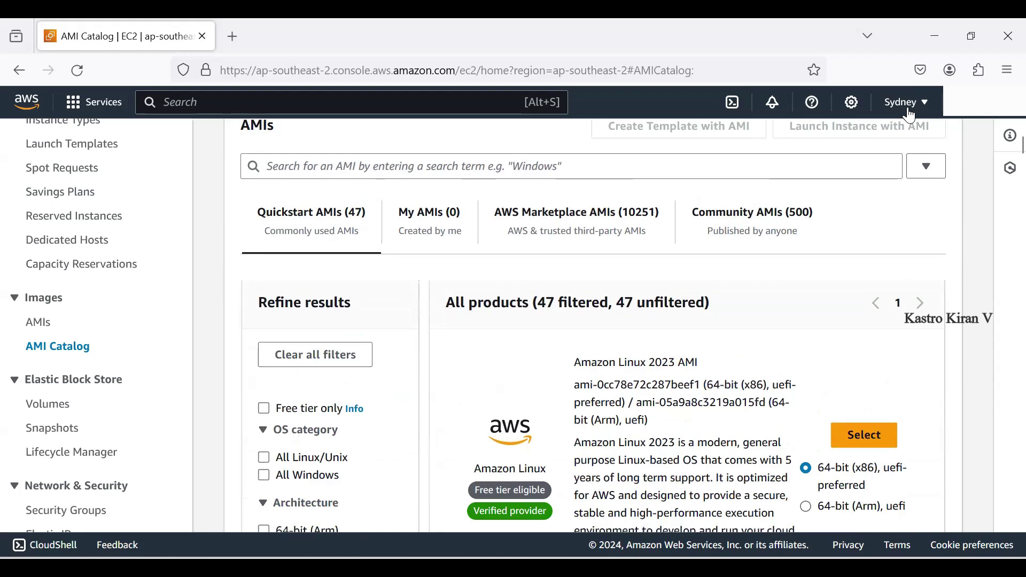
scroll(910, 115, down, 2)
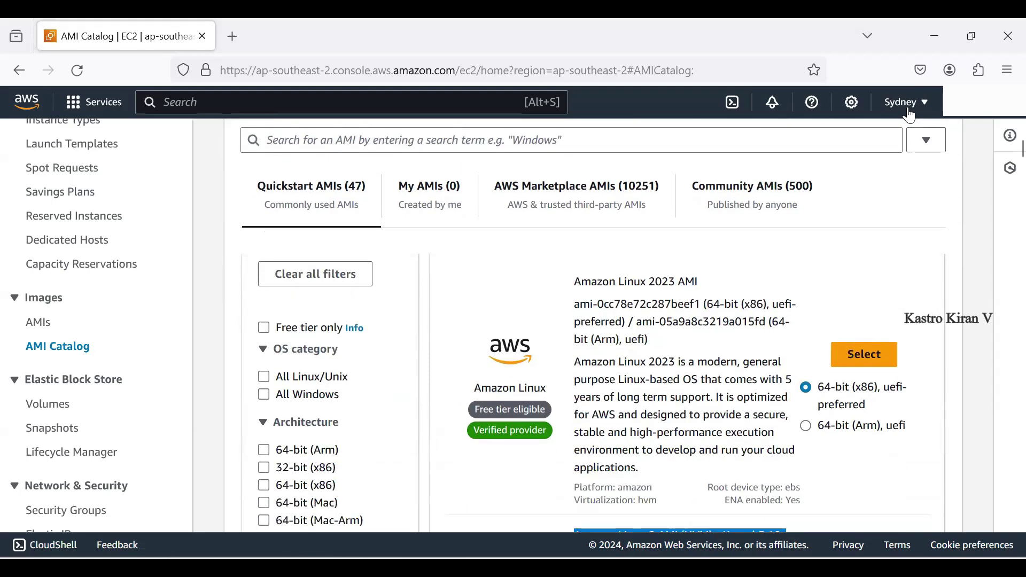
scroll(909, 115, down, 2)
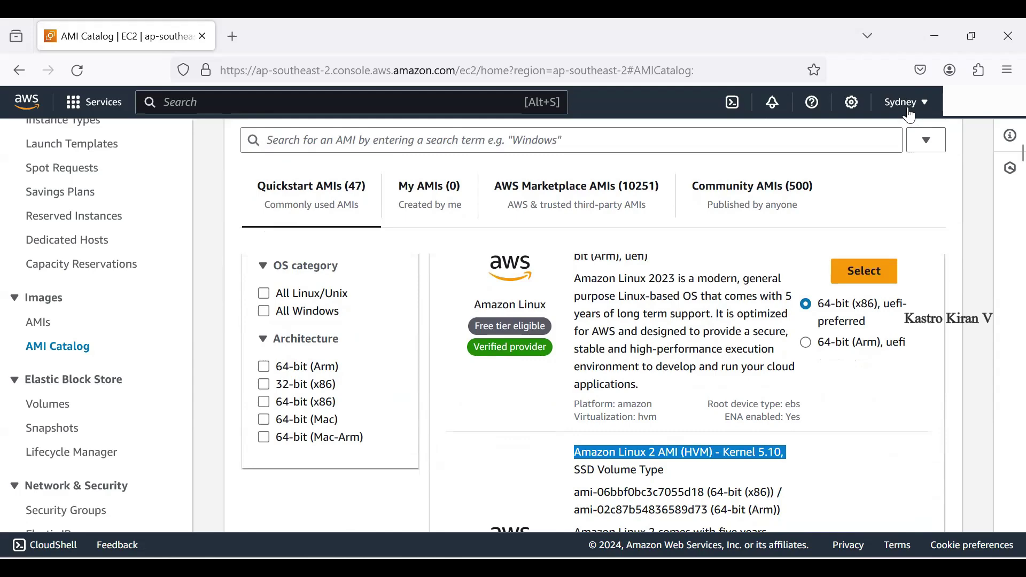
scroll(910, 115, up, 5)
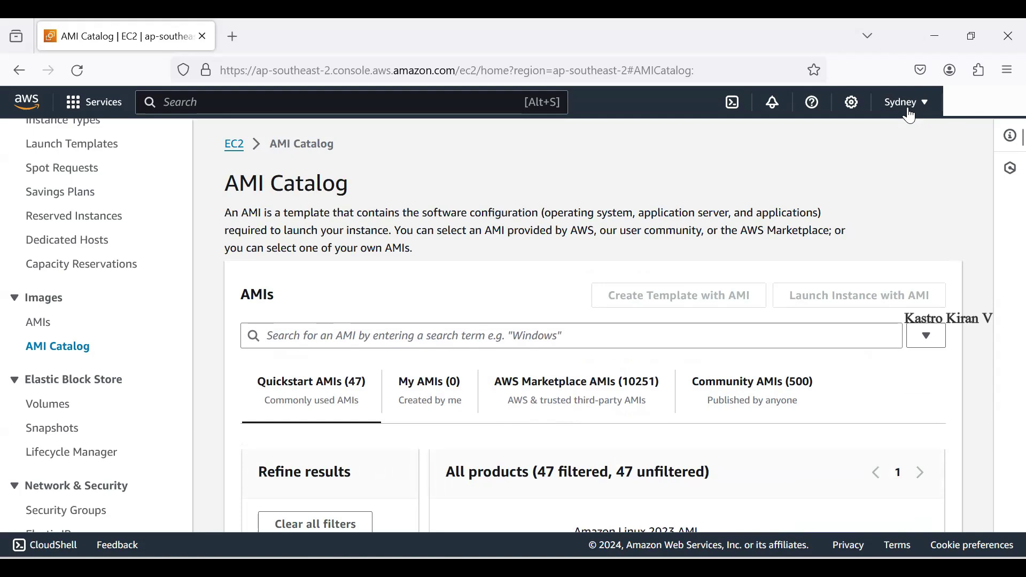
- Start launching a new EC2 instance from the Instances page and name it "AMI Demo - " followed by the presenter's name
scroll(57, 298, up, 3)
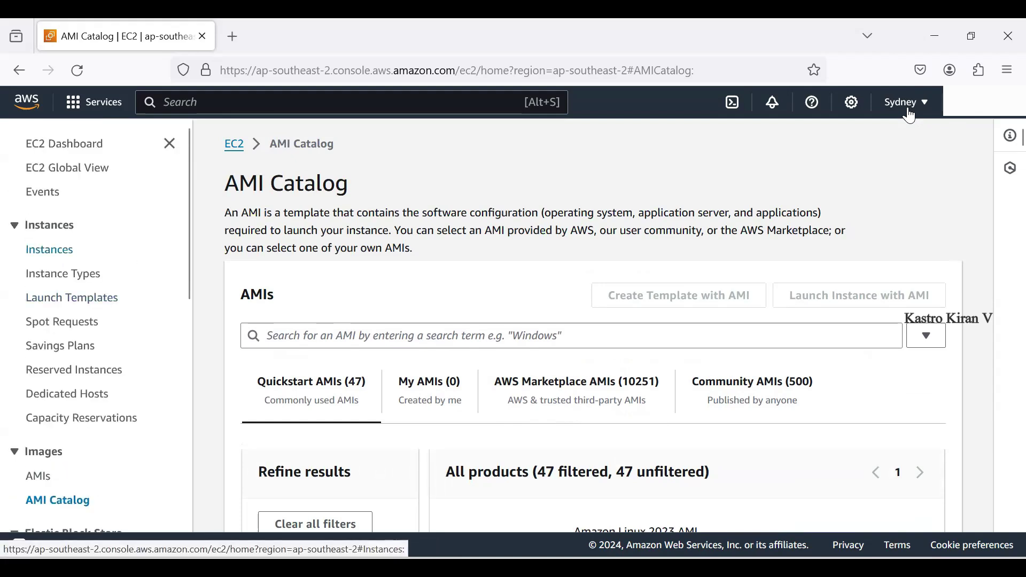
click(49, 249)
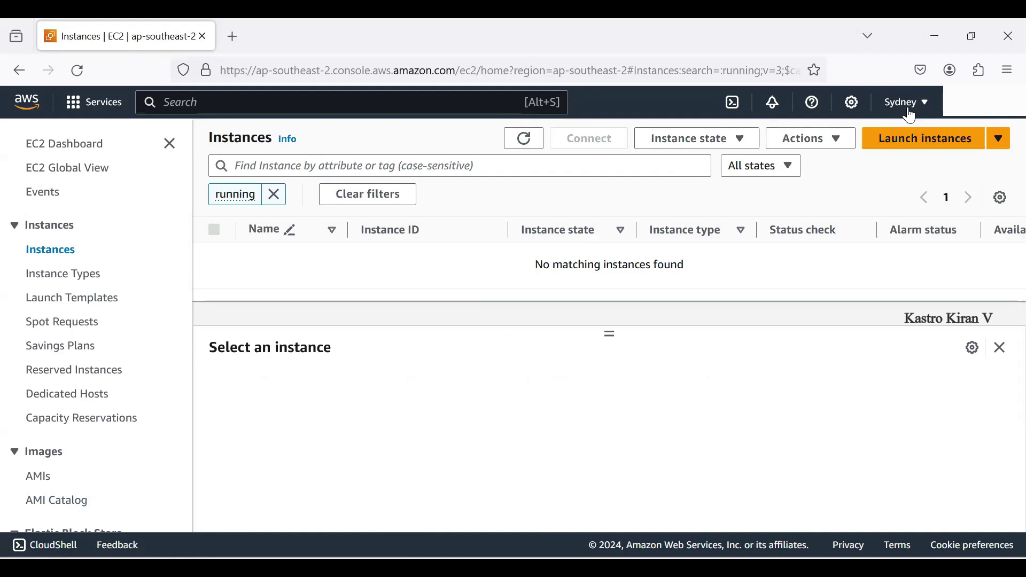
click(928, 147)
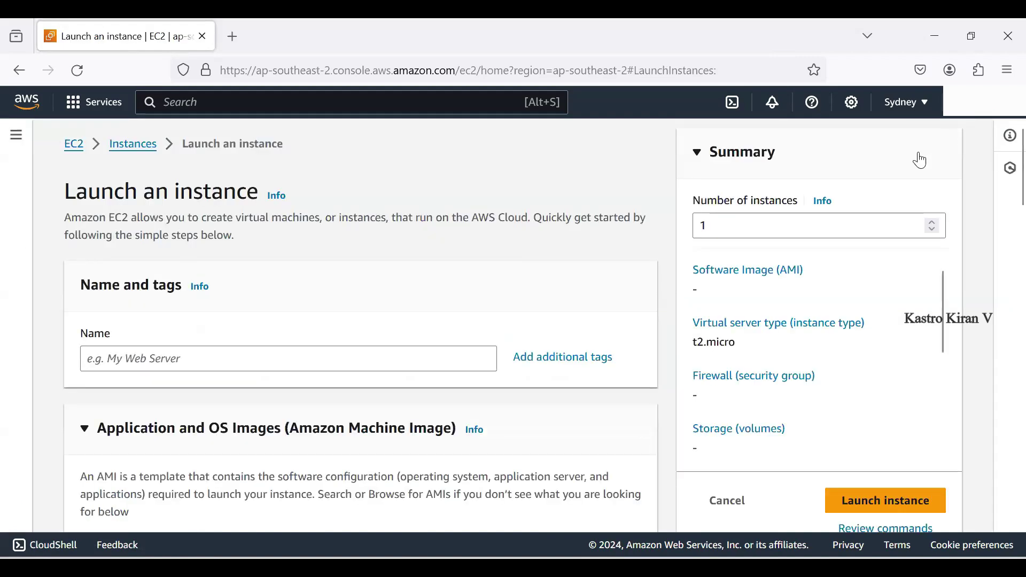
text(Dem)
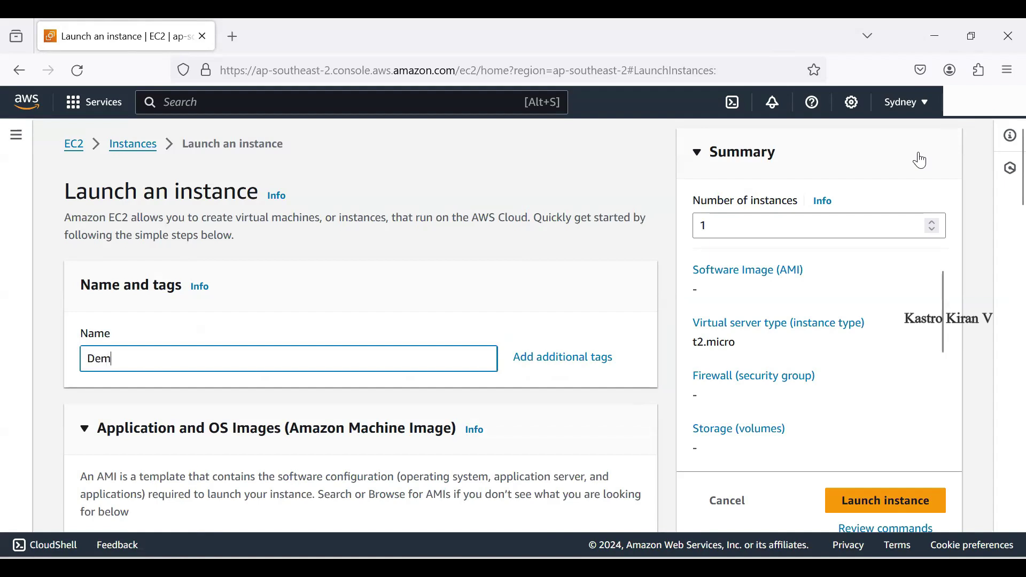
text(o - Kastro)
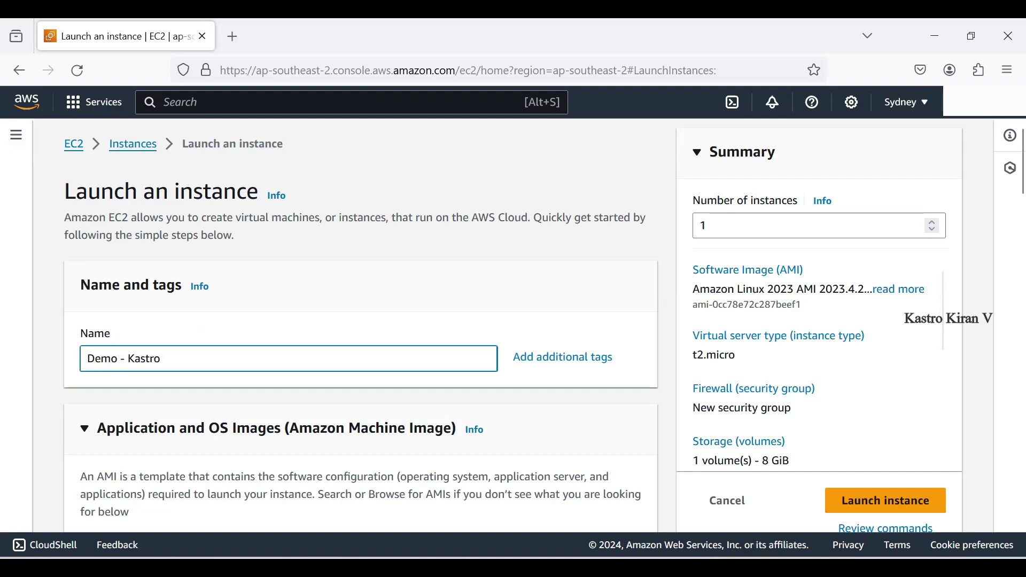
text(AMI)
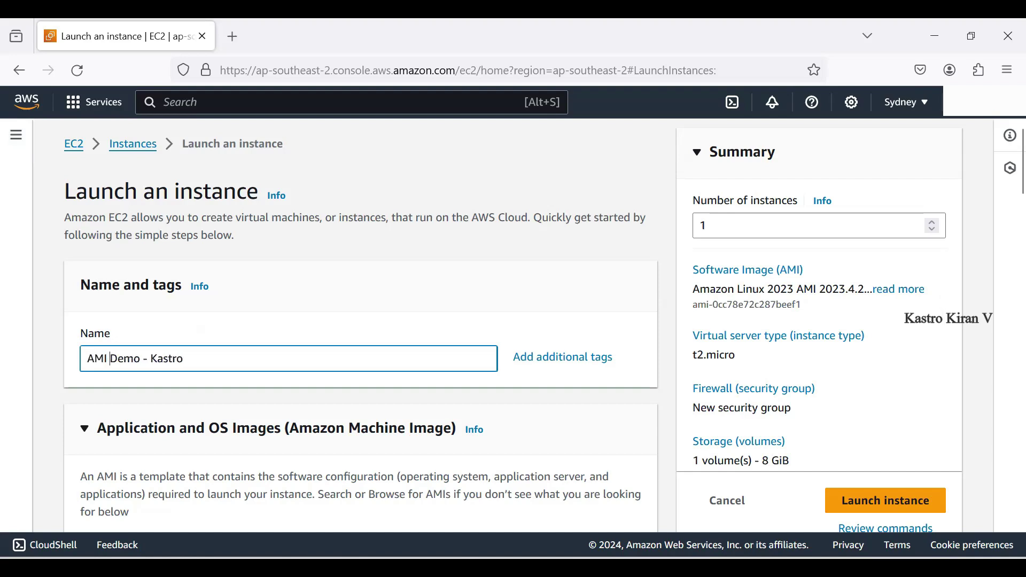
- Choose the Amazon Linux 2 AMI (HVM) - Kernel 5.10, SSD Volume Type as the instance's machine image
scroll(361, 320, down, 3)
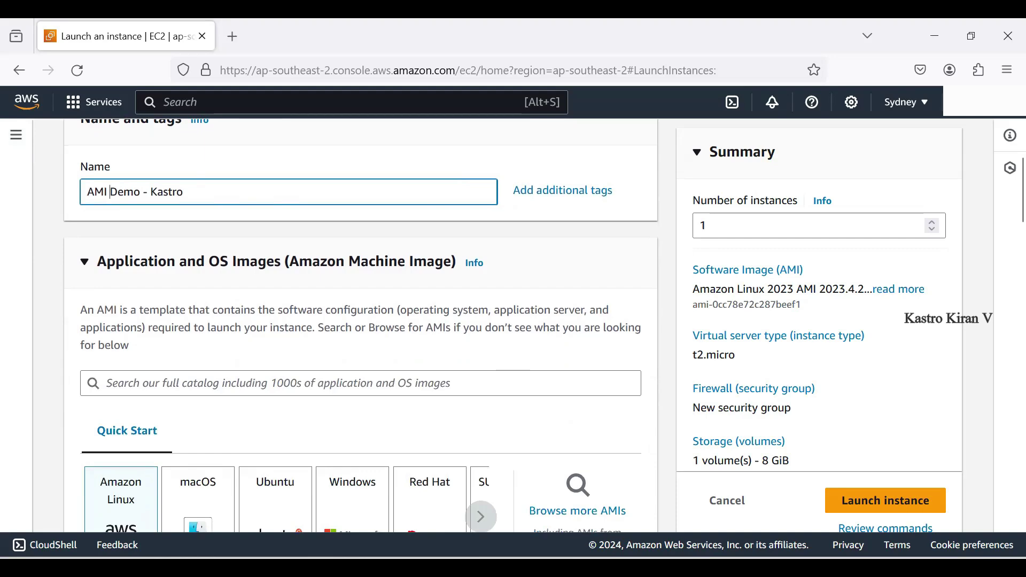
scroll(361, 321, down, 3)
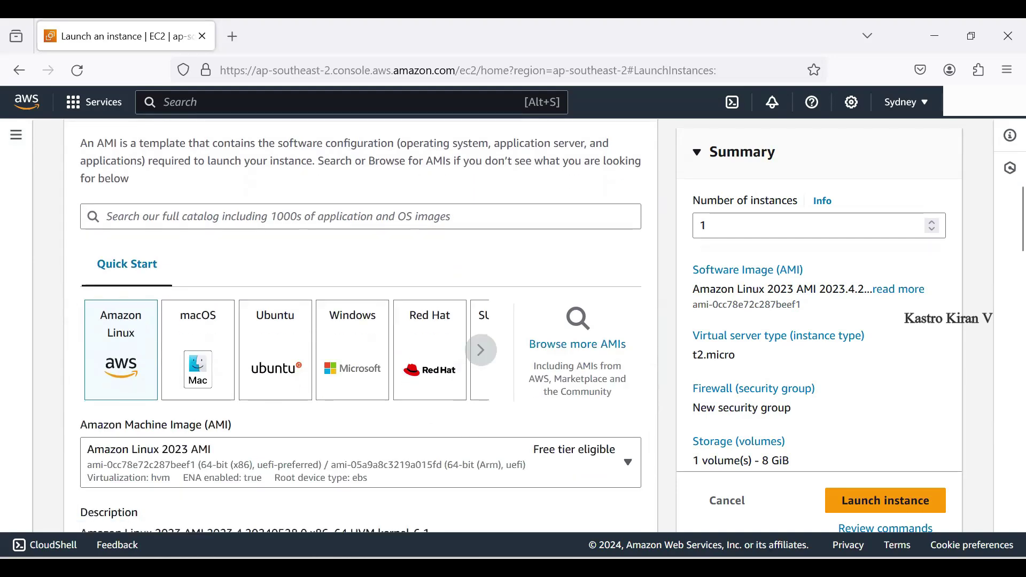
scroll(360, 321, down, 3)
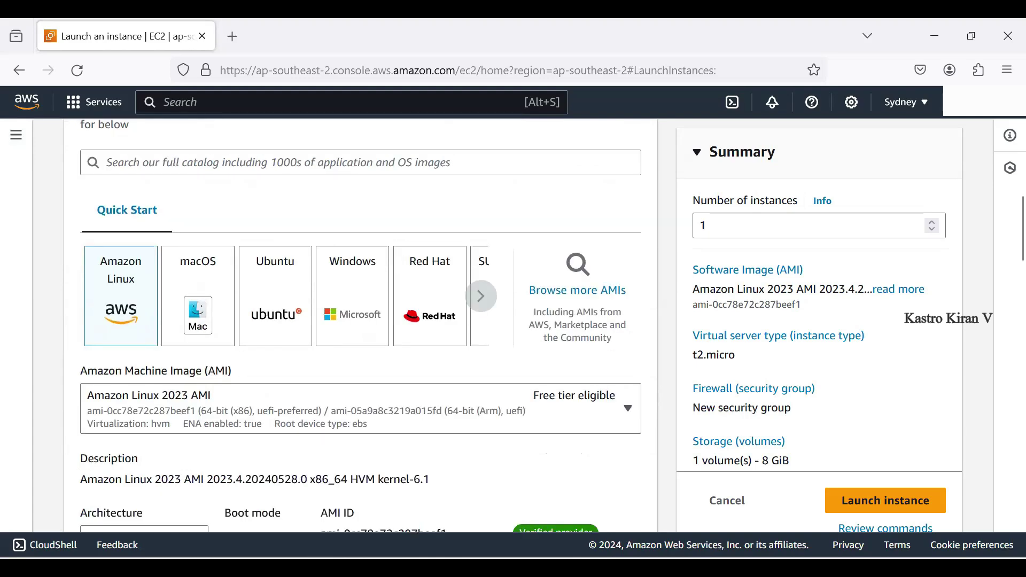
click(628, 296)
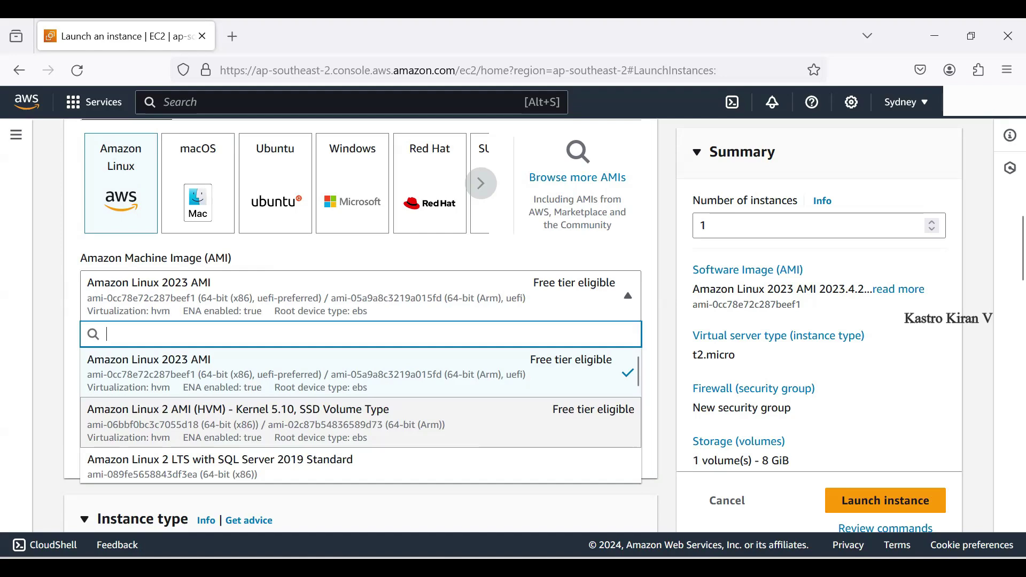
click(320, 422)
- Check which existing key pairs are available for logging in to the instance
scroll(321, 321, down, 3)
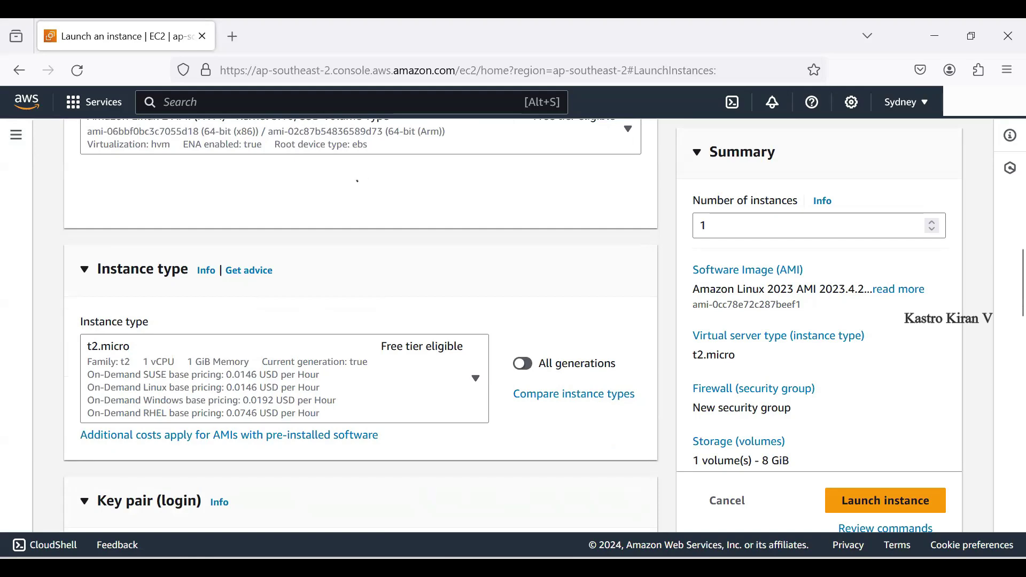
scroll(360, 321, down, 3)
scroll(360, 326, down, 3)
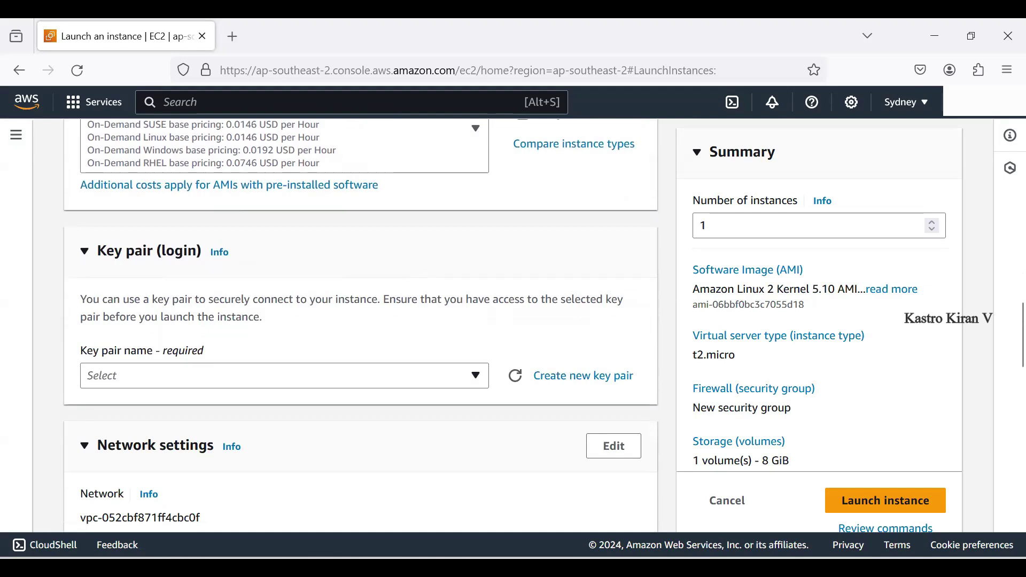
click(283, 376)
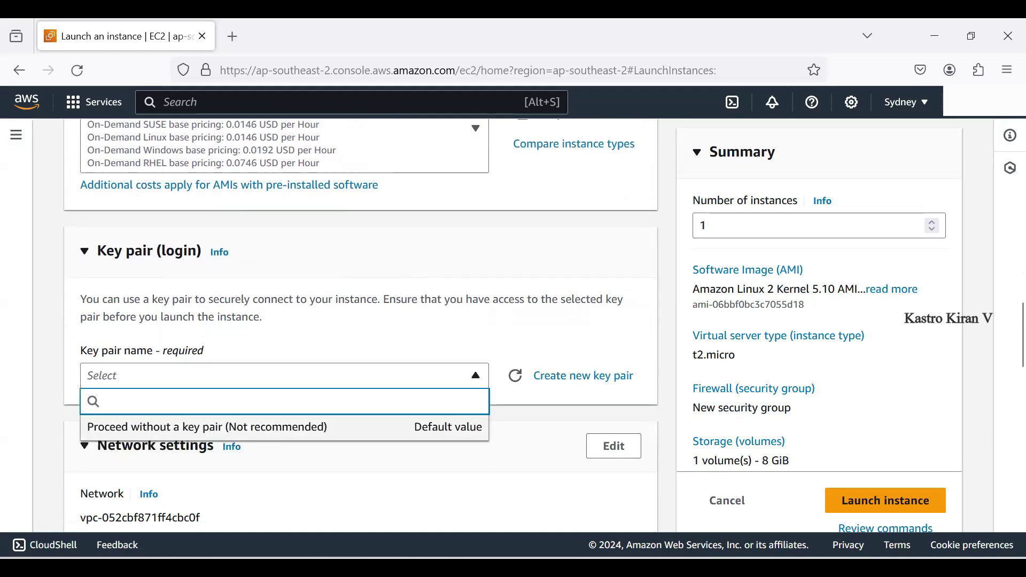
click(283, 376)
click(283, 376)
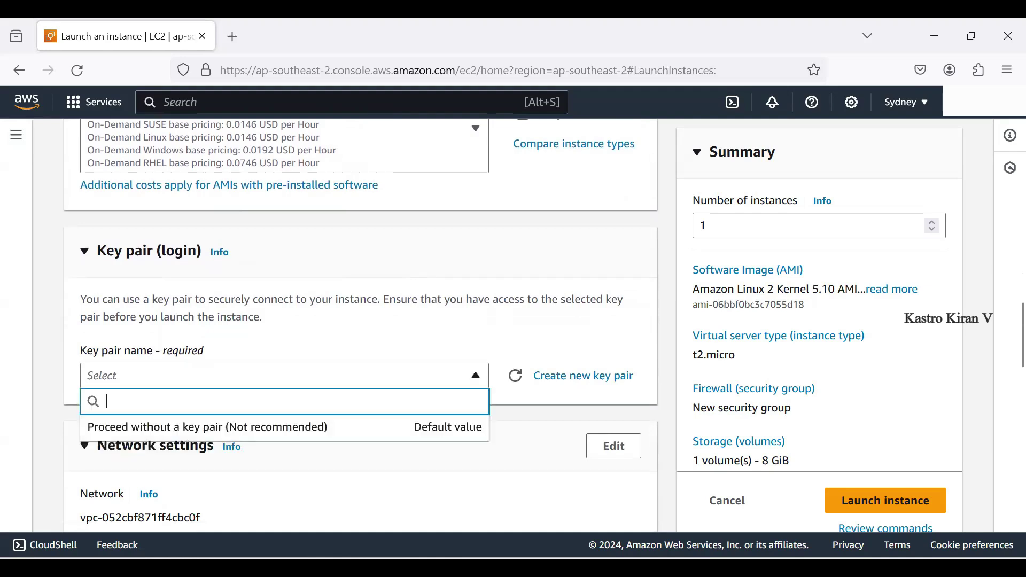
click(284, 376)
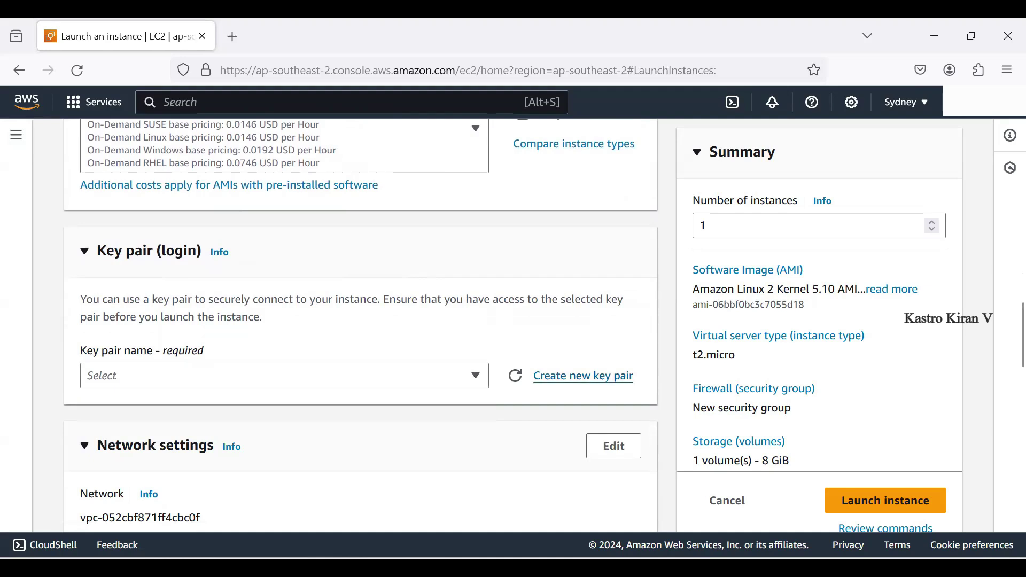
- Create an RSA key pair in .pem format named "sydney-" followed by the presenter's first name
click(583, 376)
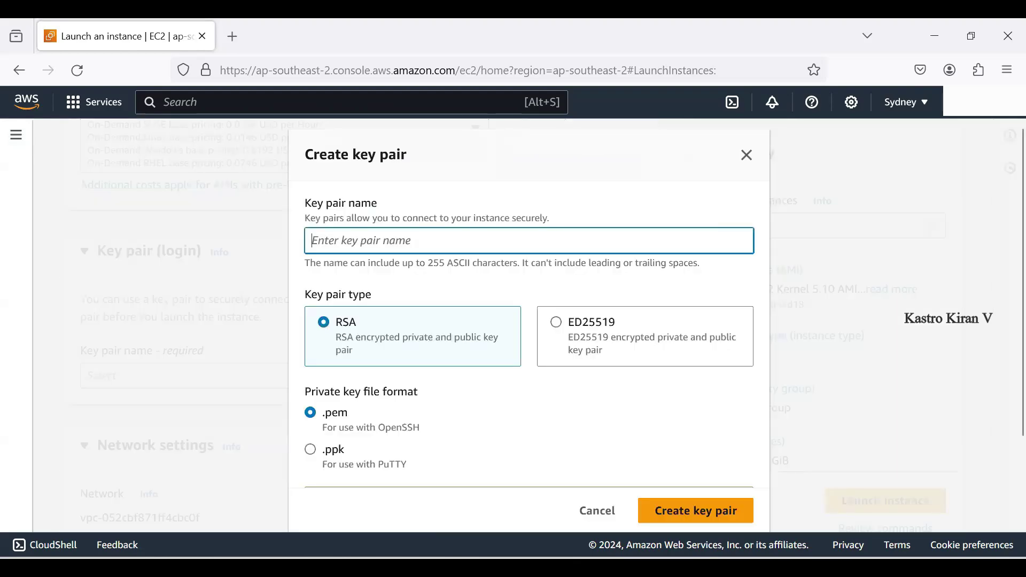
text(sy)
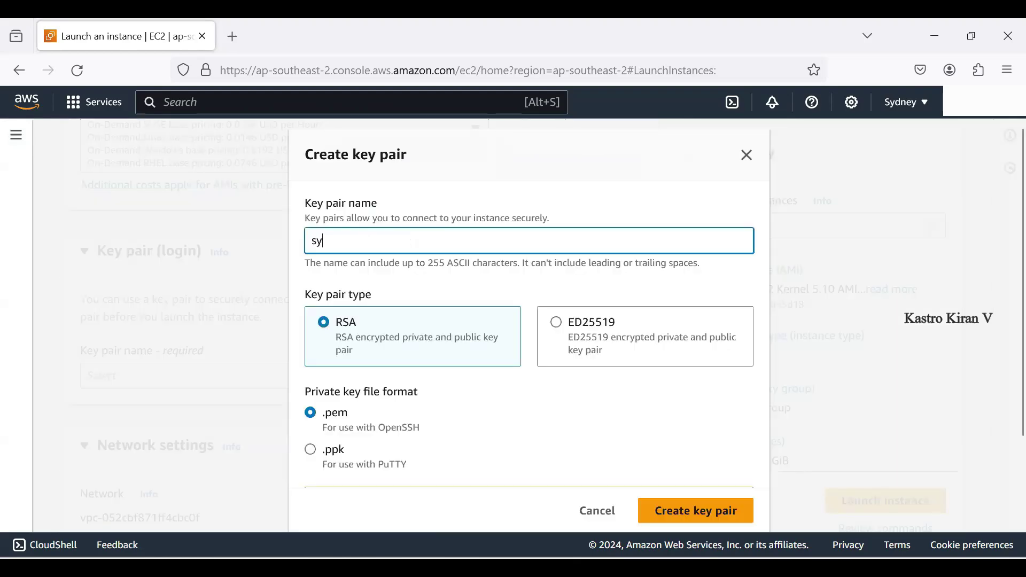
text(dney)
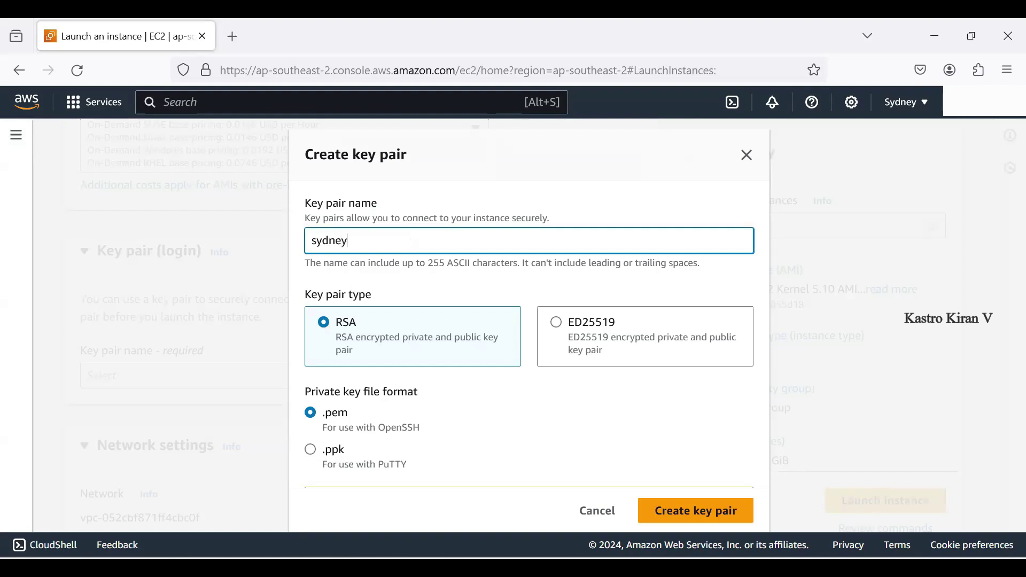
text(-kastro)
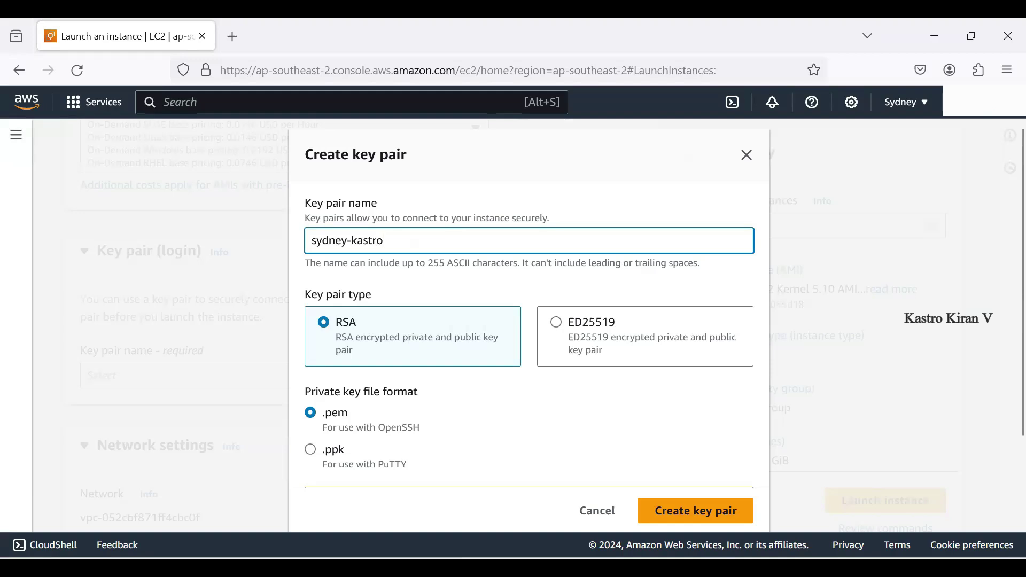
click(696, 511)
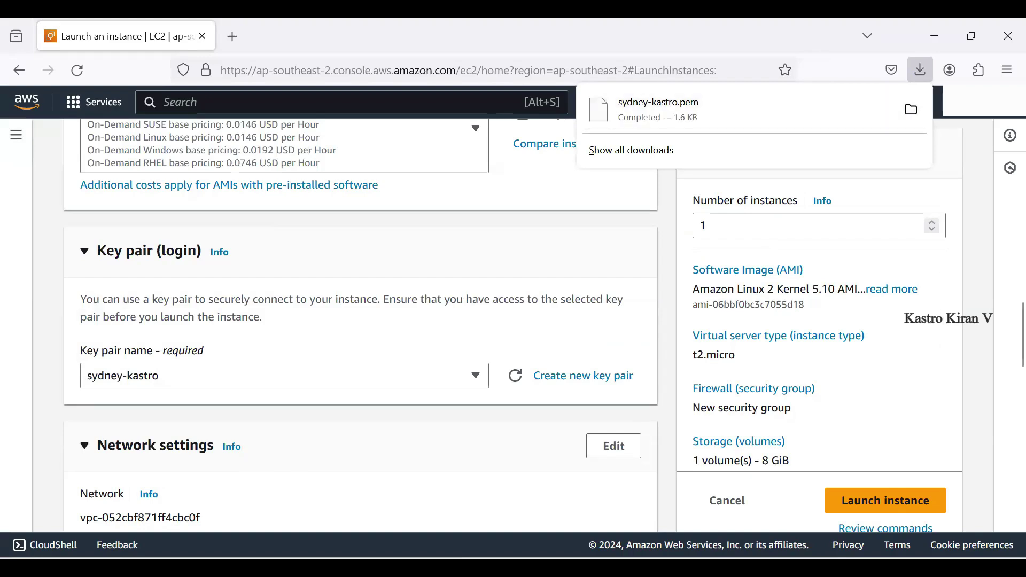
- Allow HTTP traffic from the internet in the instance's new security group
scroll(361, 325, down, 5)
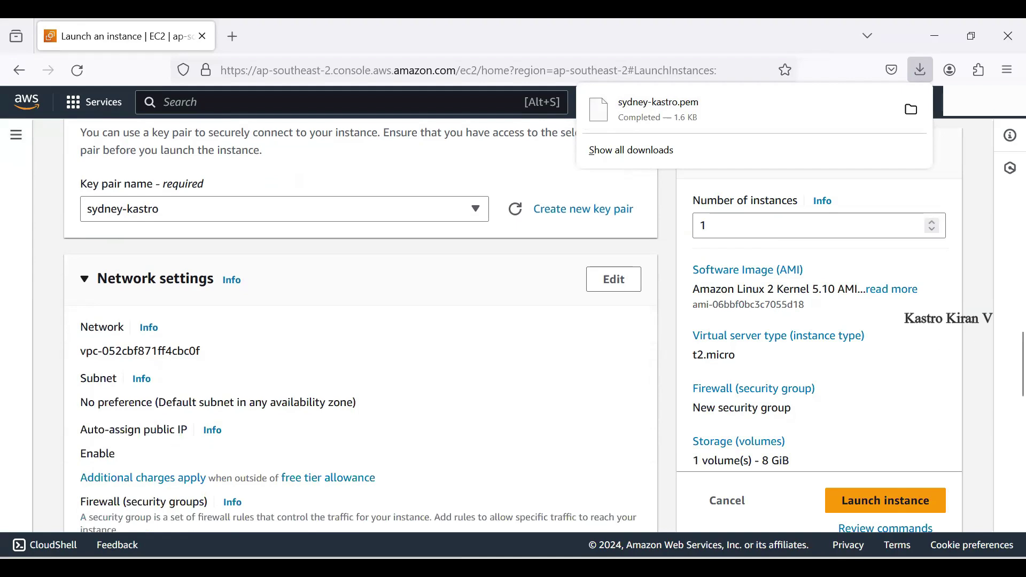
key(Escape)
scroll(361, 329, down, 10)
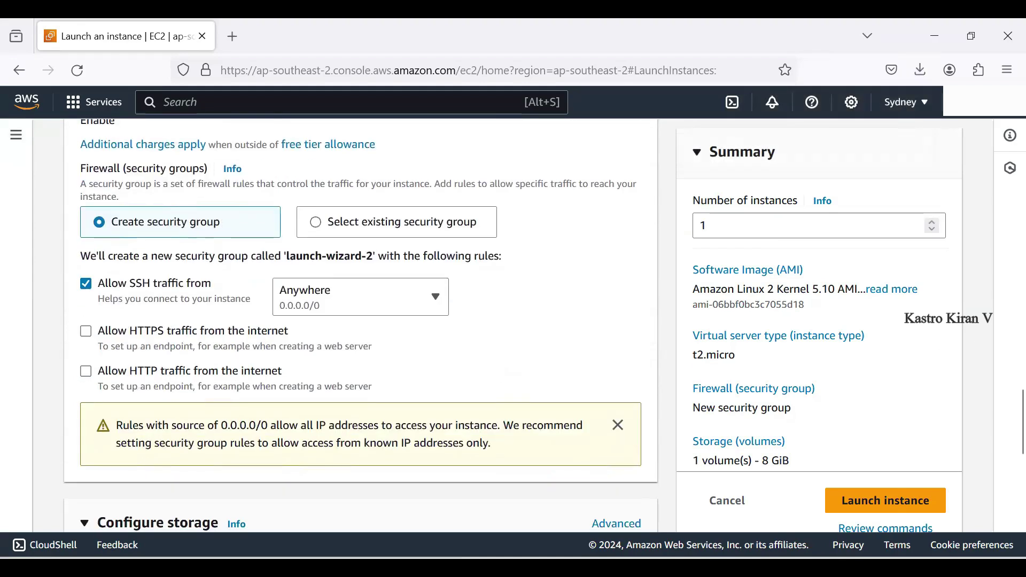
drag(98, 371, 282, 371)
click(86, 371)
click(86, 371)
drag(129, 371, 282, 371)
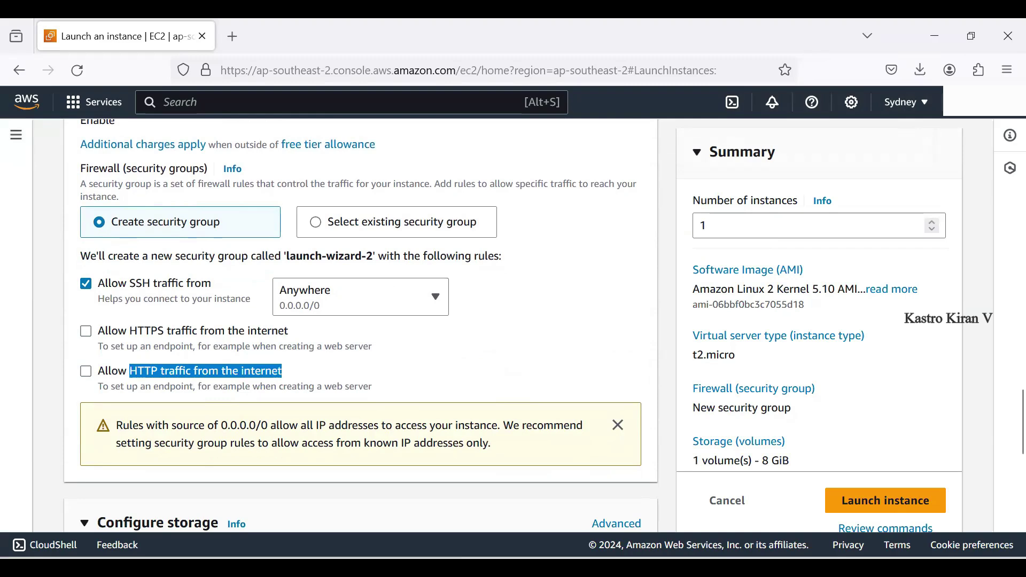
click(85, 372)
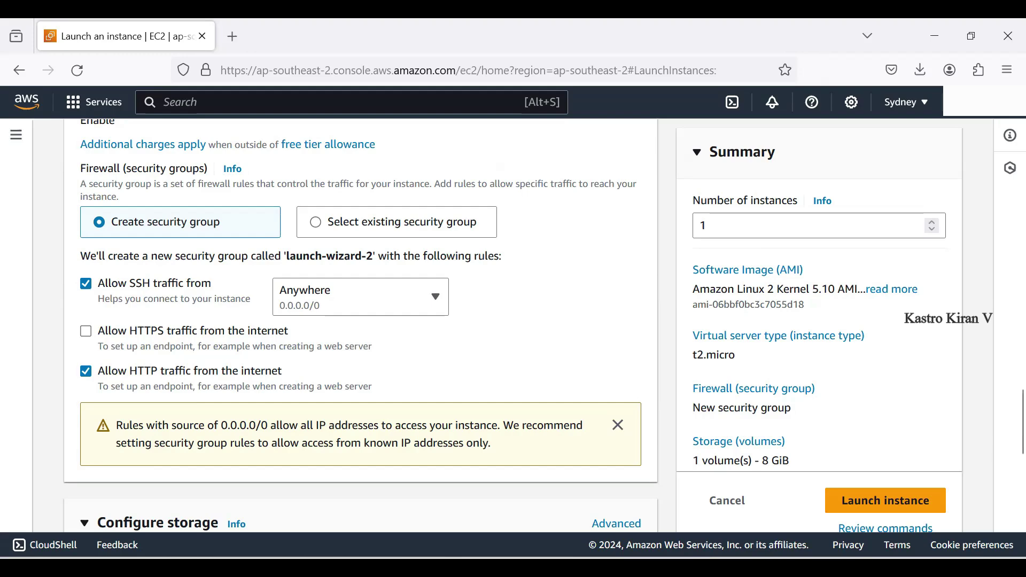
- Add a bash user data script that runs yum update, installs, enables and starts httpd, and appends a custom heading to /var/www/html/index.html
scroll(360, 321, down, 3)
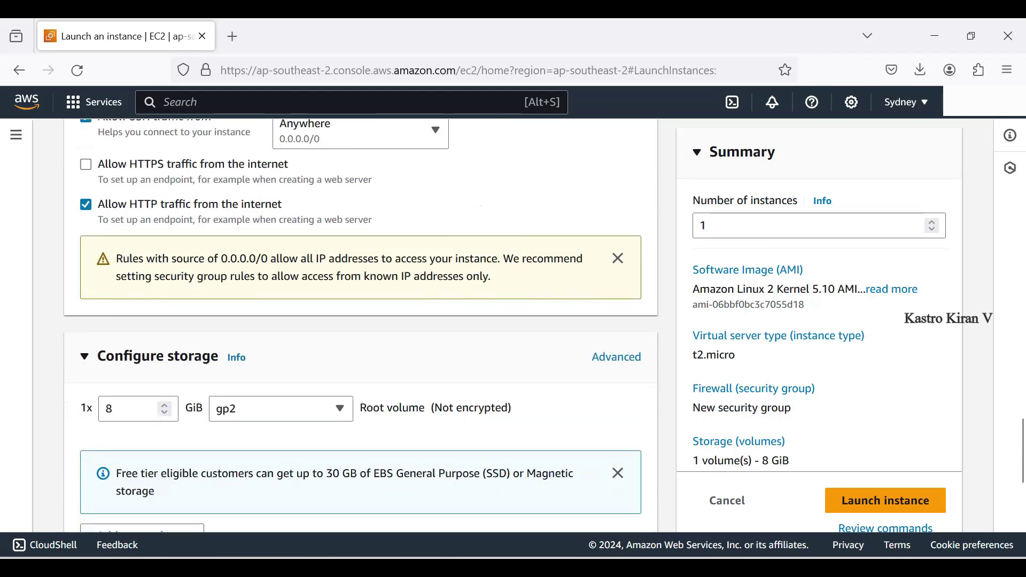
double_click(112, 409)
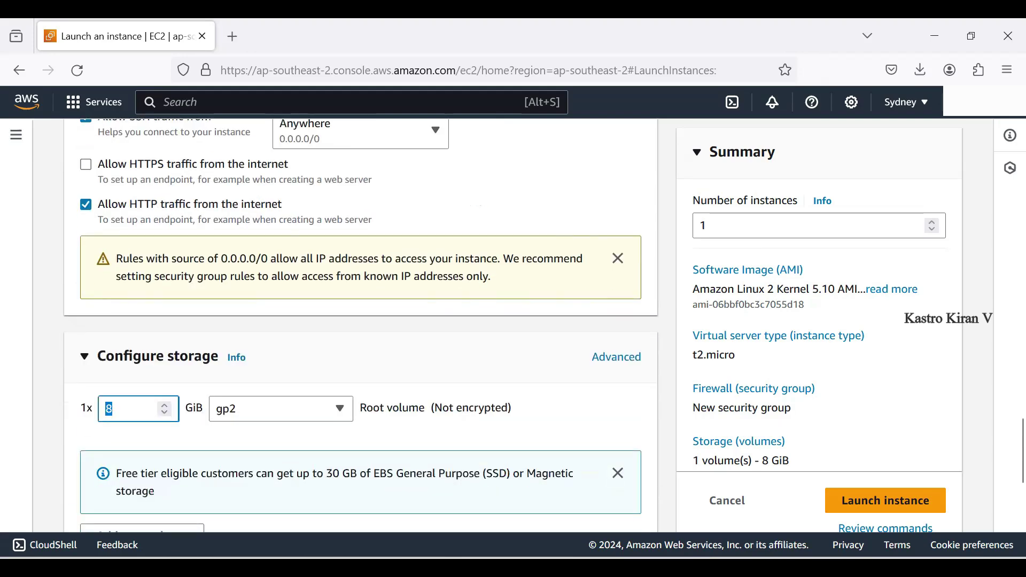
scroll(361, 320, down, 4)
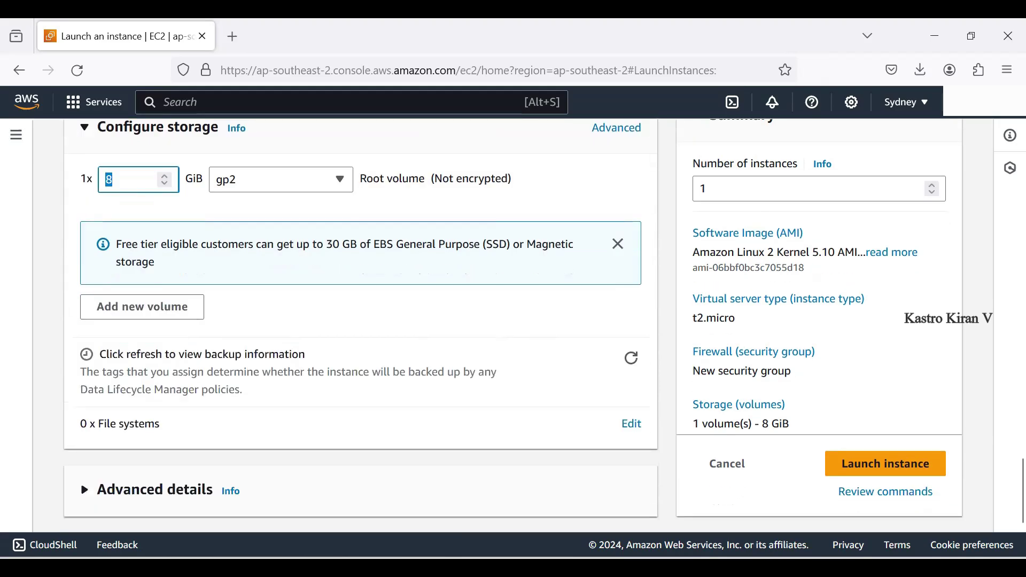
click(154, 490)
scroll(360, 320, down, 20)
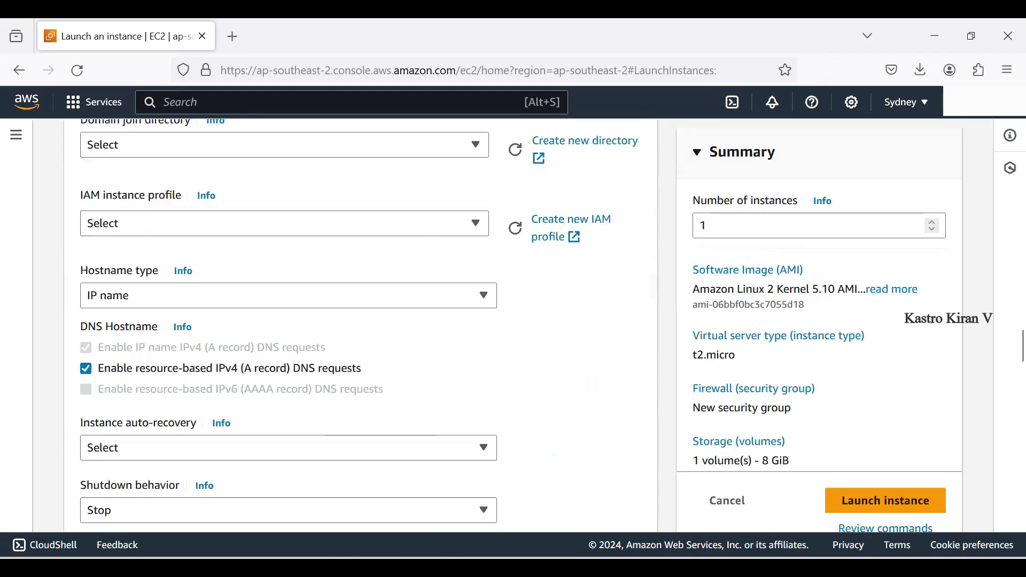
scroll(361, 320, down, 14)
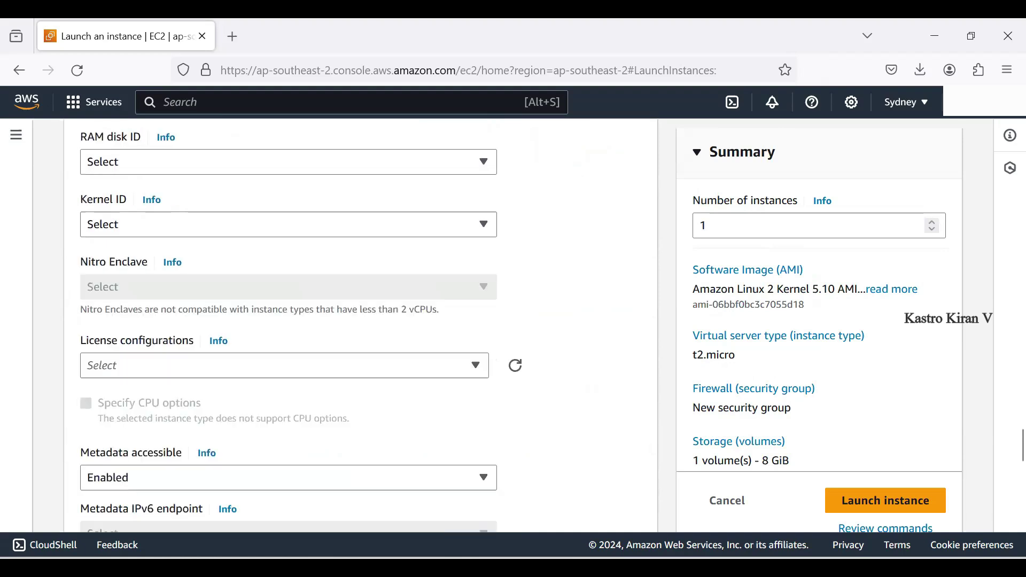
click(89, 208)
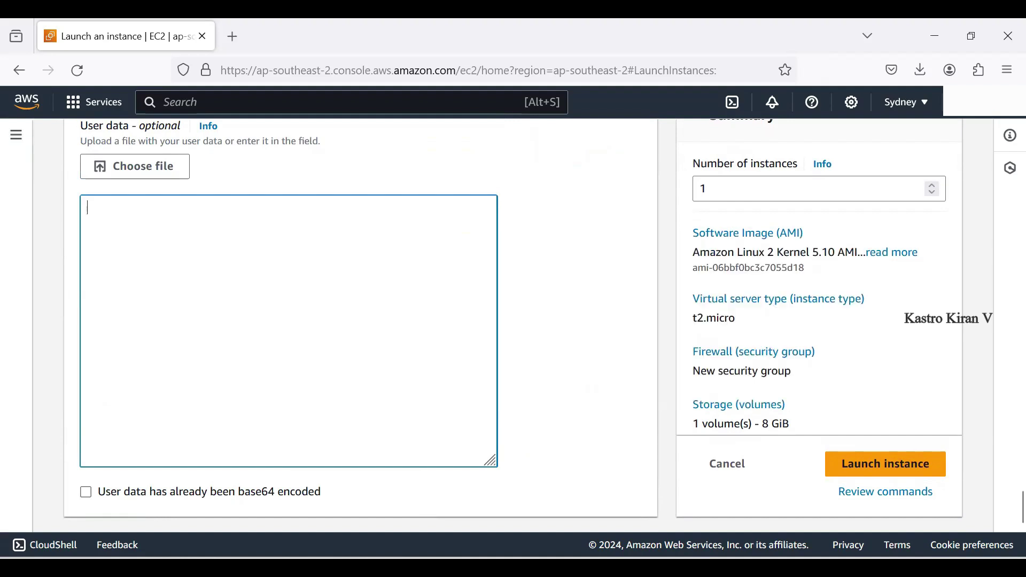
key(alt+Tab)
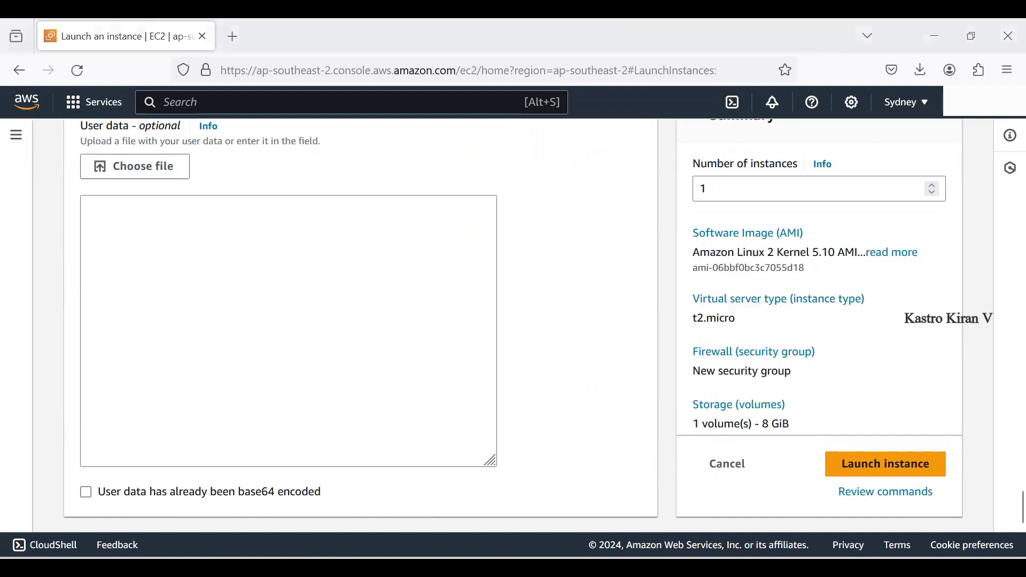
key(alt+Tab)
text(#!/bin/bash -xe  # STEP 1 - Updates yum -y update  # STEP 2 - Begin Configuration yum -y install httpd systemctl enable httpd systemctl start httpd  # STEP 3 - Custom Web Page echo "<h1> I'm Kastro. For FREE AWS Course, YouTube.com/LearnWithKASTRO </h1>" >> /var/www/html/index.html)
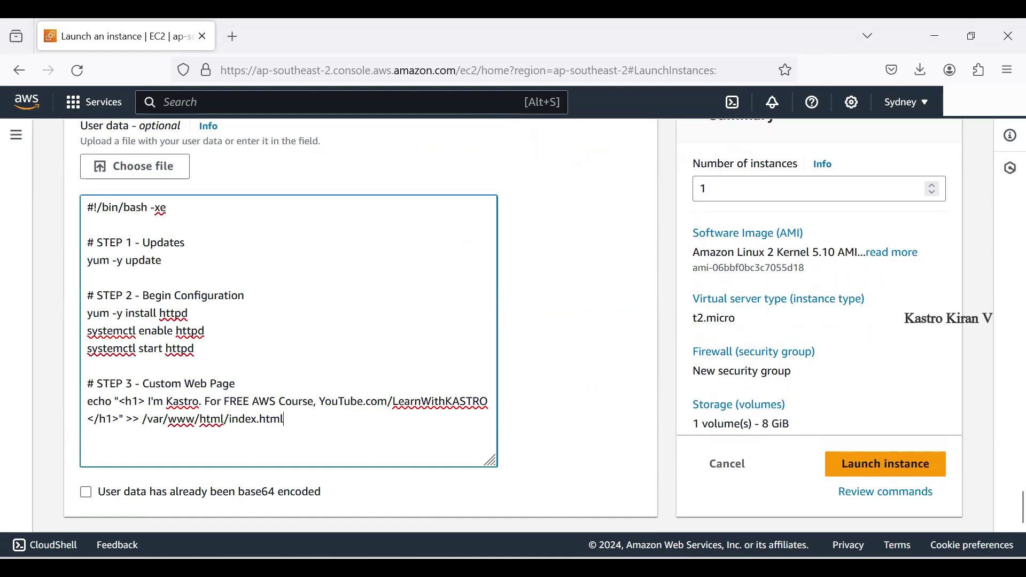
- Review the user data script's update command, httpd commands, web page path and custom heading text
key(shift+Home)
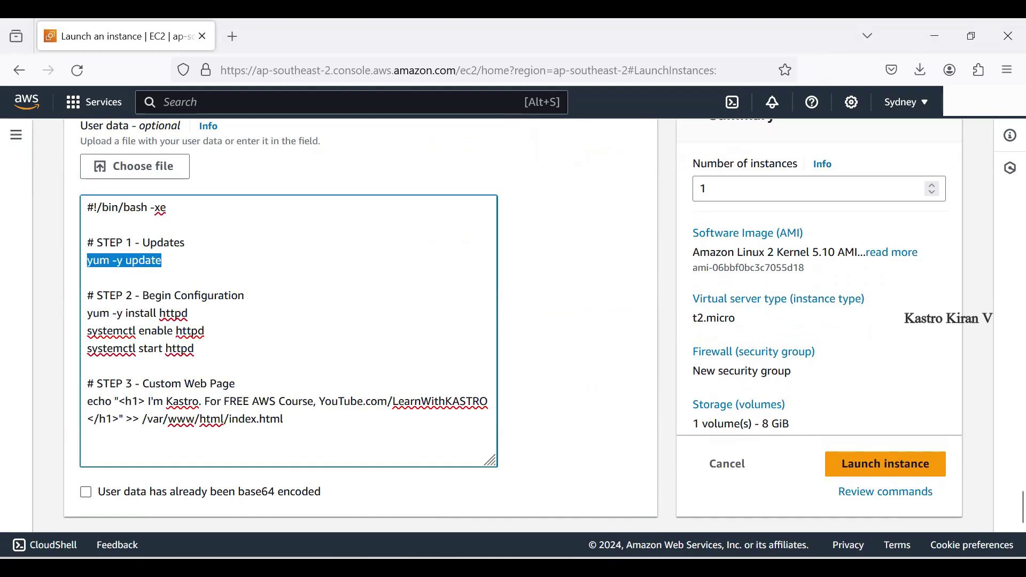
drag(188, 313, 86, 314)
drag(206, 331, 86, 331)
drag(195, 349, 86, 349)
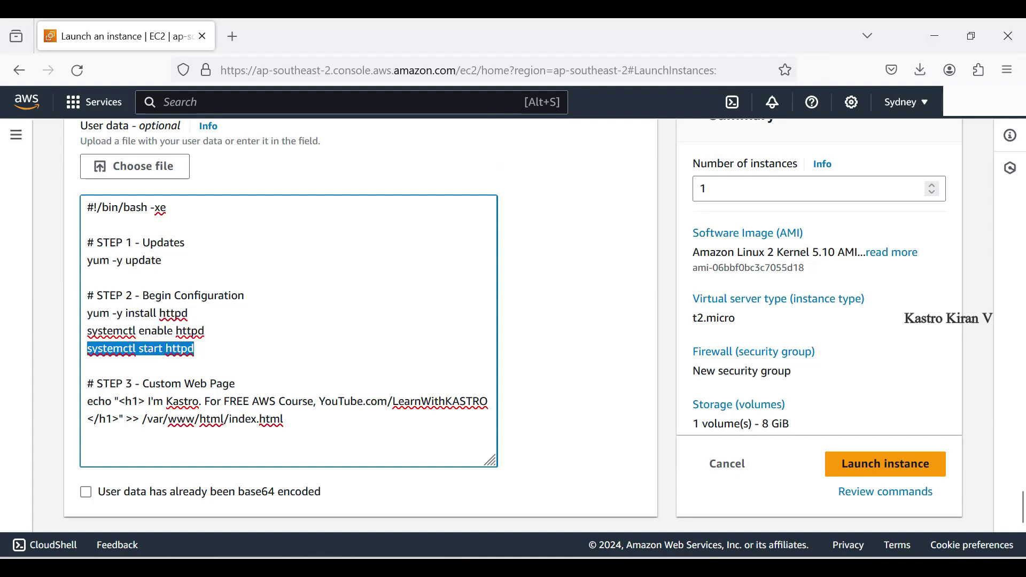
drag(284, 419, 230, 420)
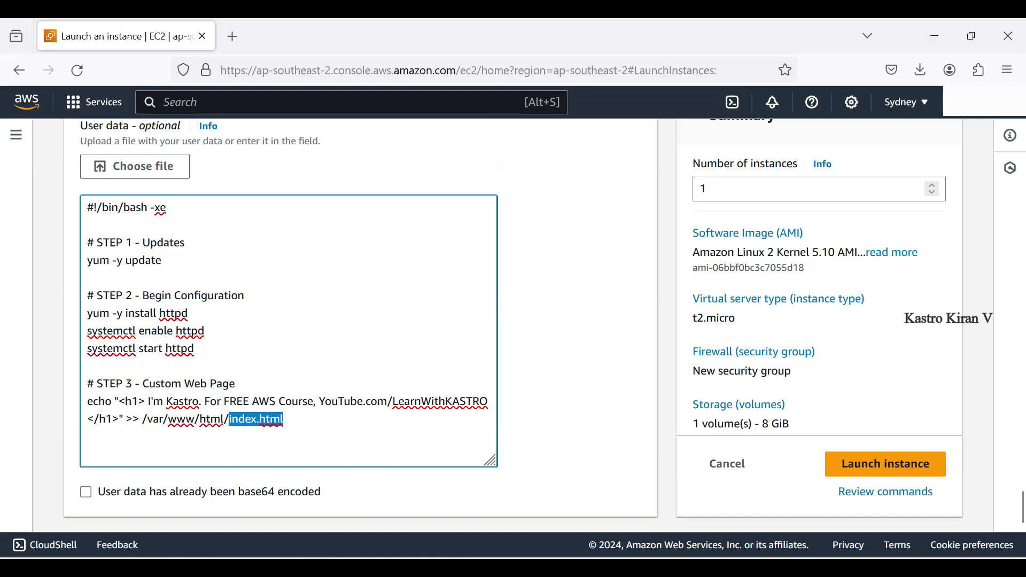
drag(147, 420, 229, 420)
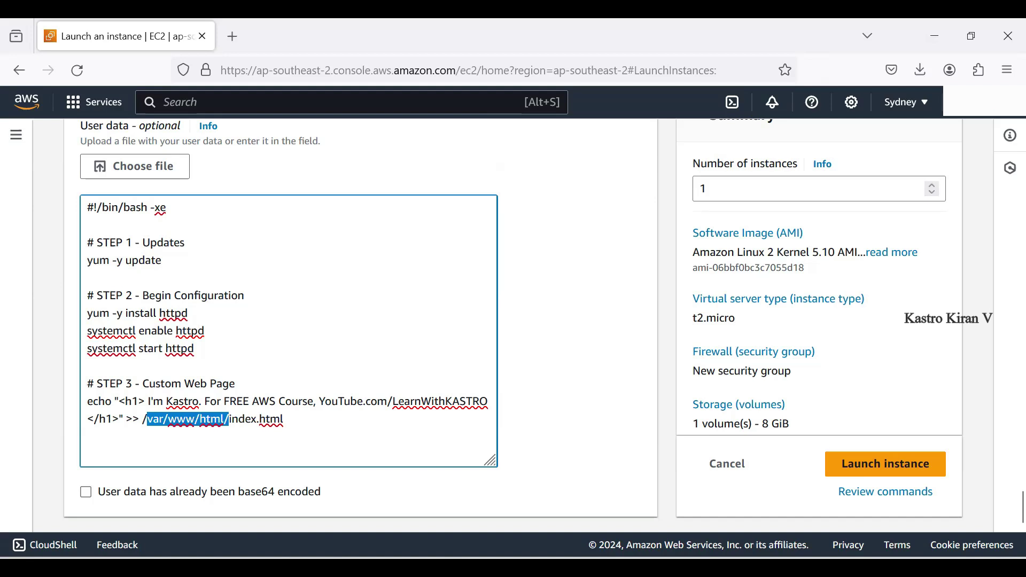
drag(148, 402, 488, 401)
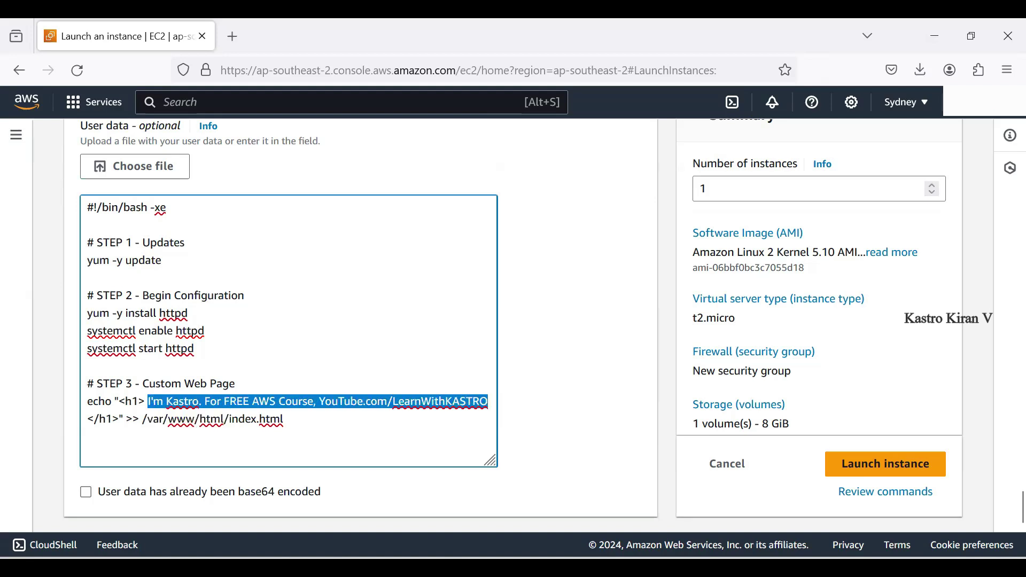
click(559, 389)
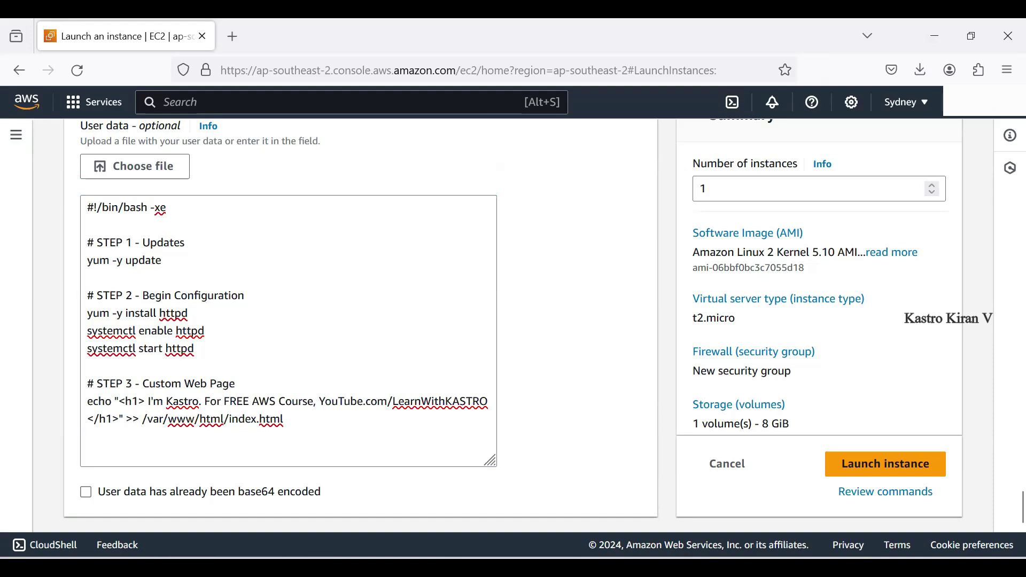
- Launch the configured instance and copy its public IPv4 address from the instance details
click(914, 469)
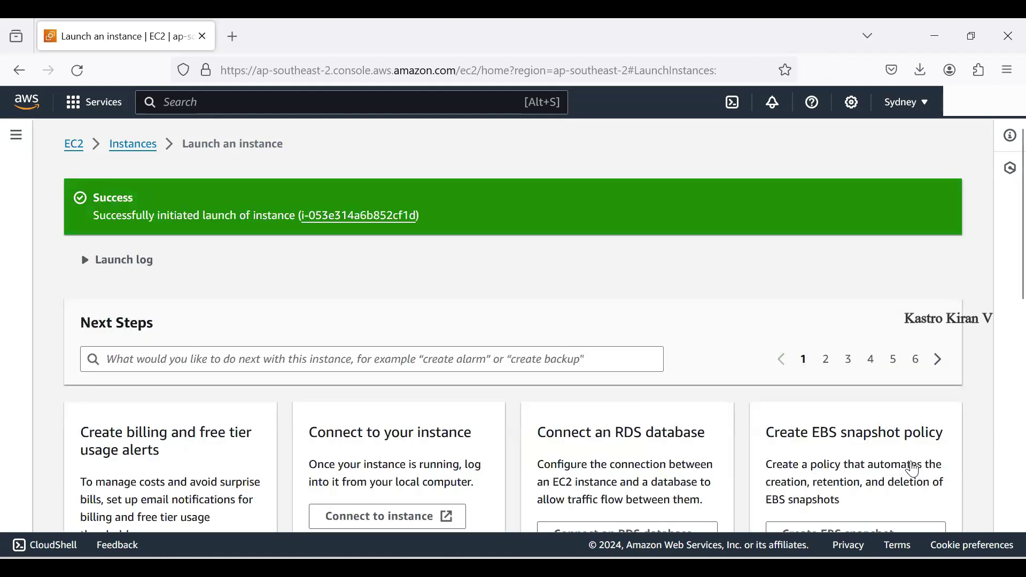
click(359, 215)
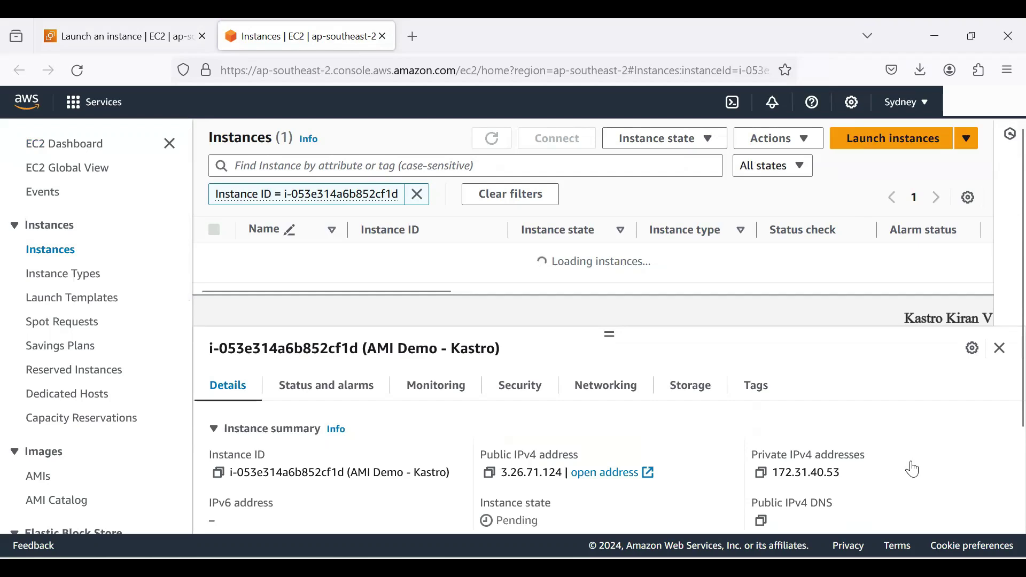
click(489, 472)
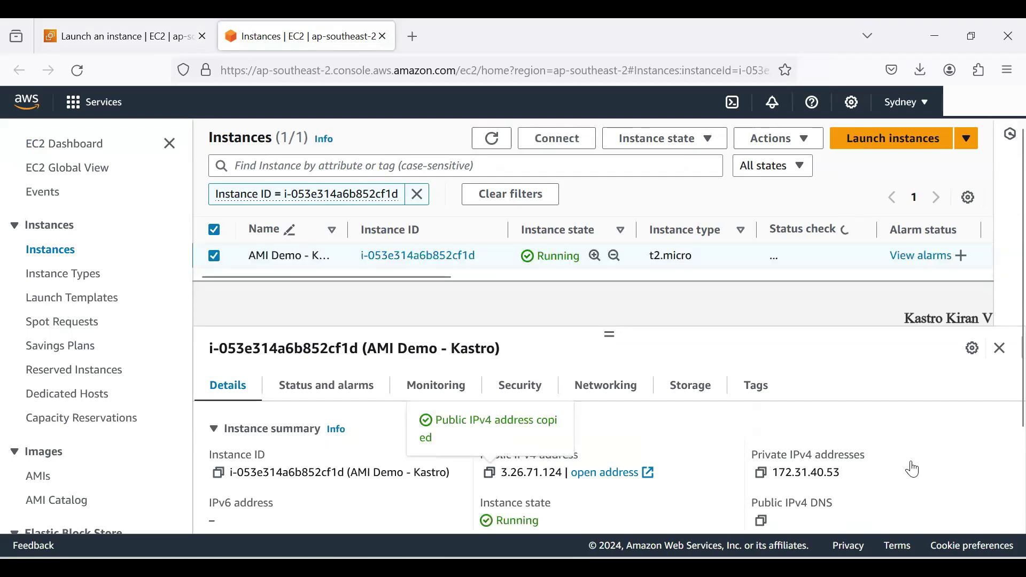
- Load the instance's public IPv4 address 3.26.71.124 in a new browser tab
key(ctrl+t)
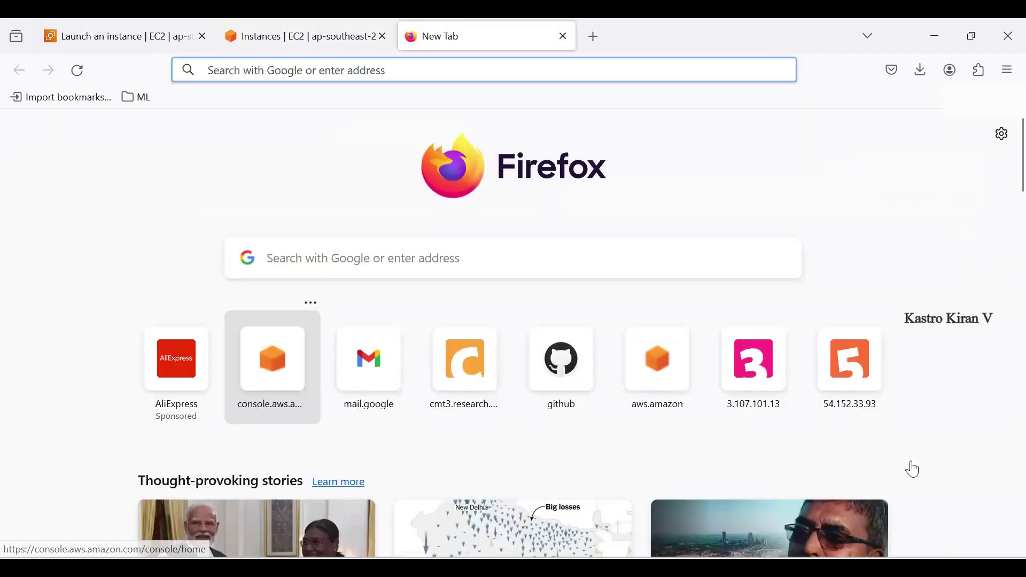
key(ctrl+v)
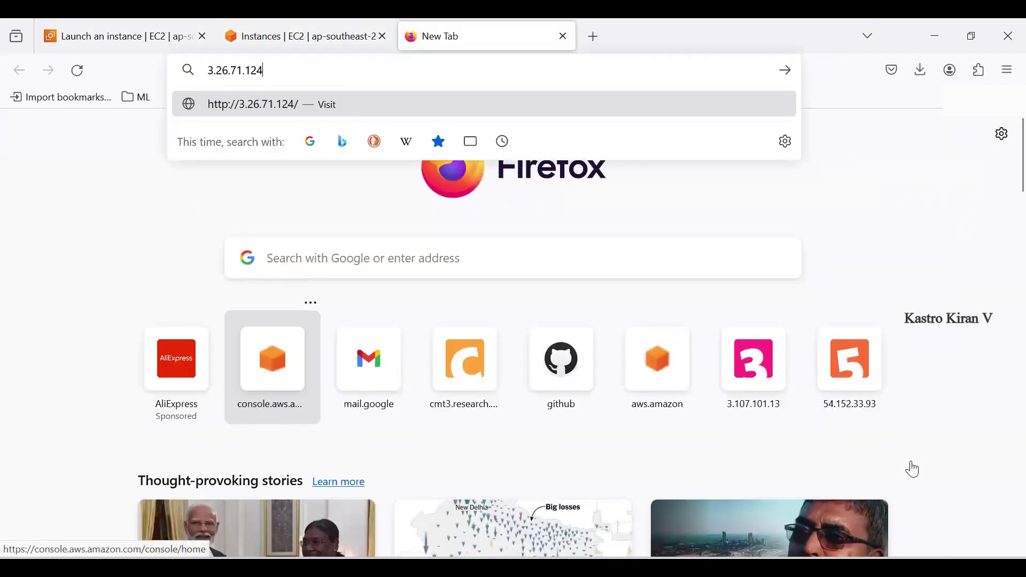
key(Return)
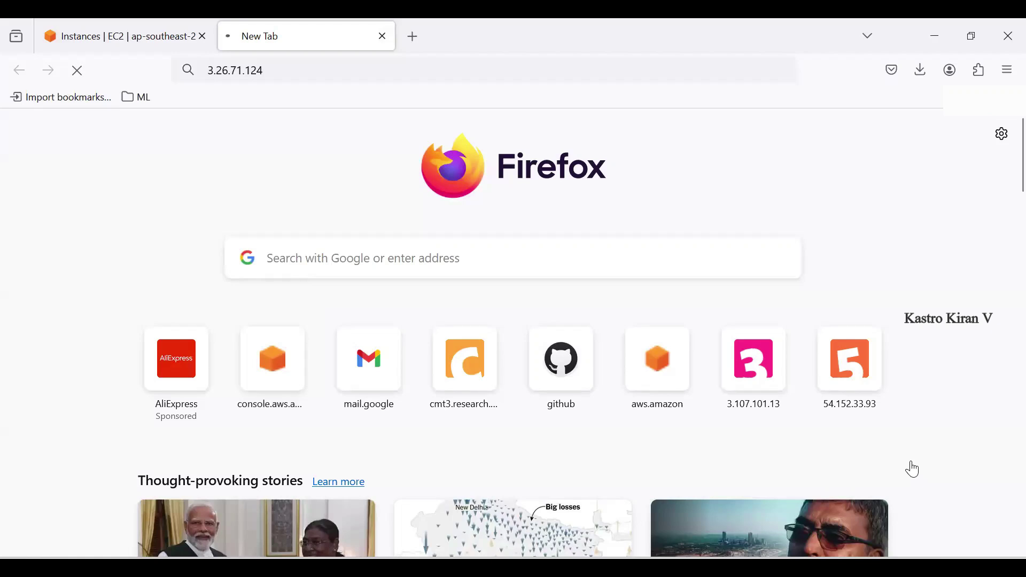
- Examine the instance's launch-wizard-2 security group, checking the port range and source of its HTTP and SSH inbound rules
key(ctrl+Tab)
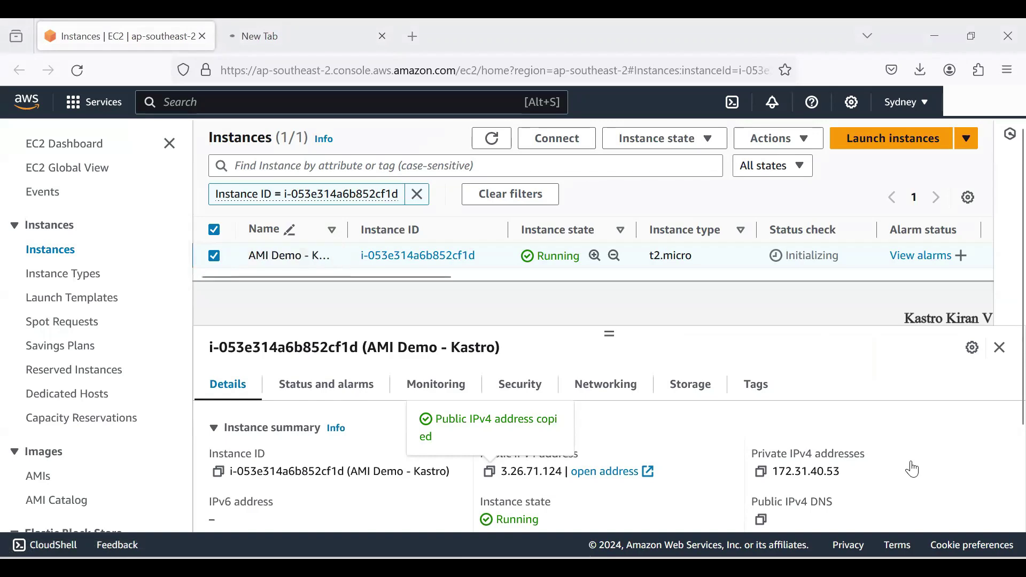
click(520, 385)
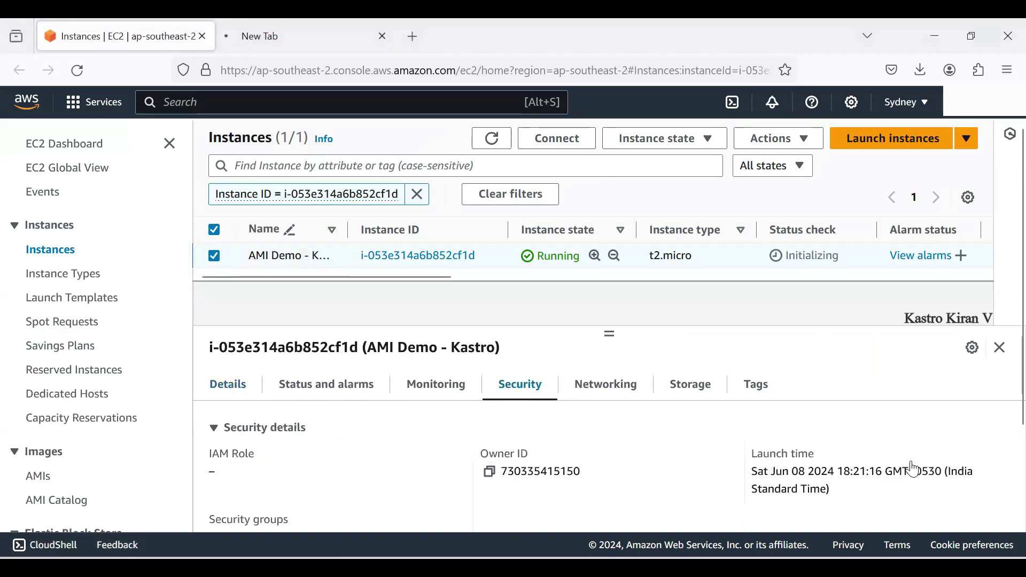
scroll(913, 469, down, 2)
scroll(912, 469, down, 1)
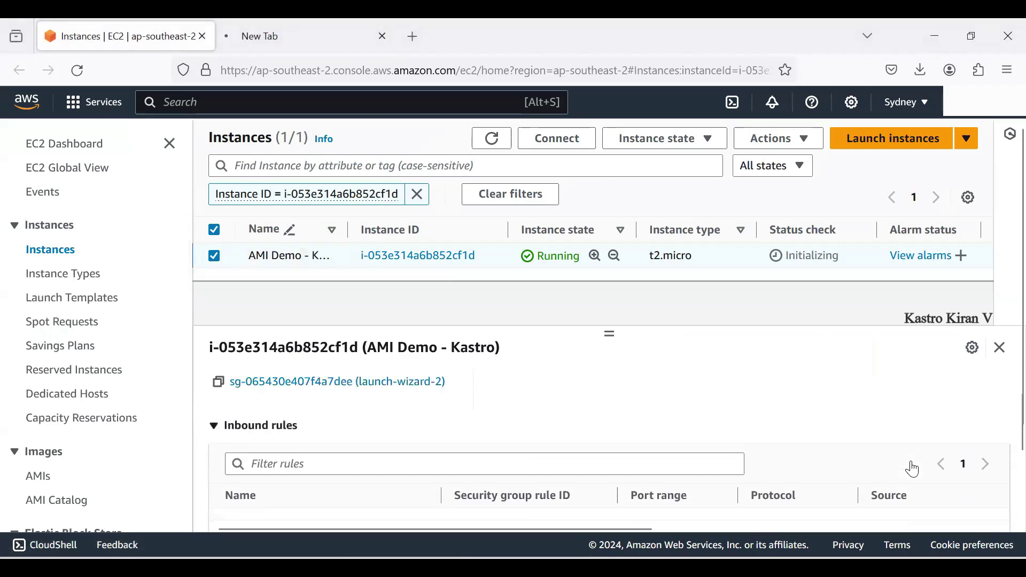
scroll(913, 470, up, 1)
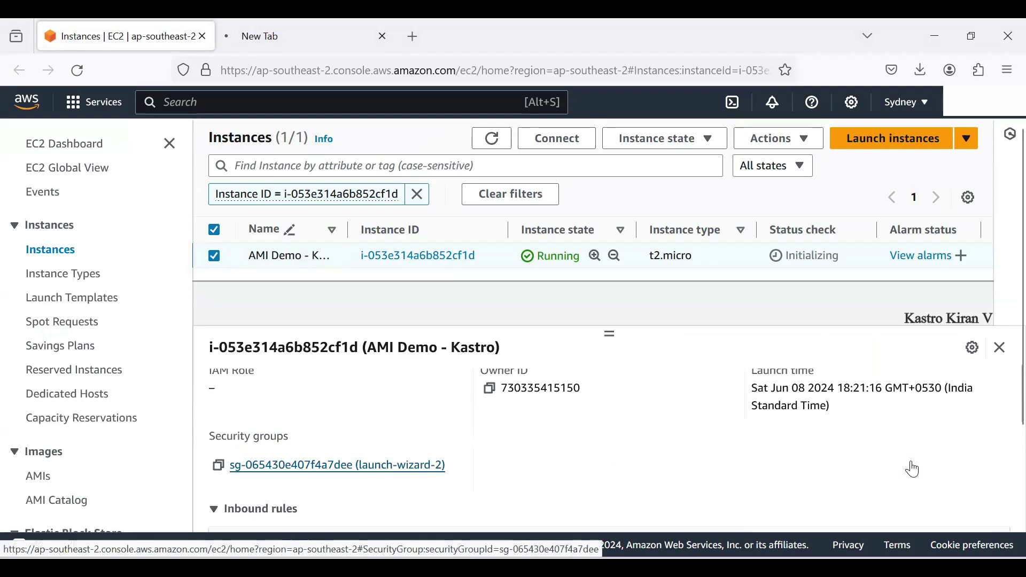
click(337, 465)
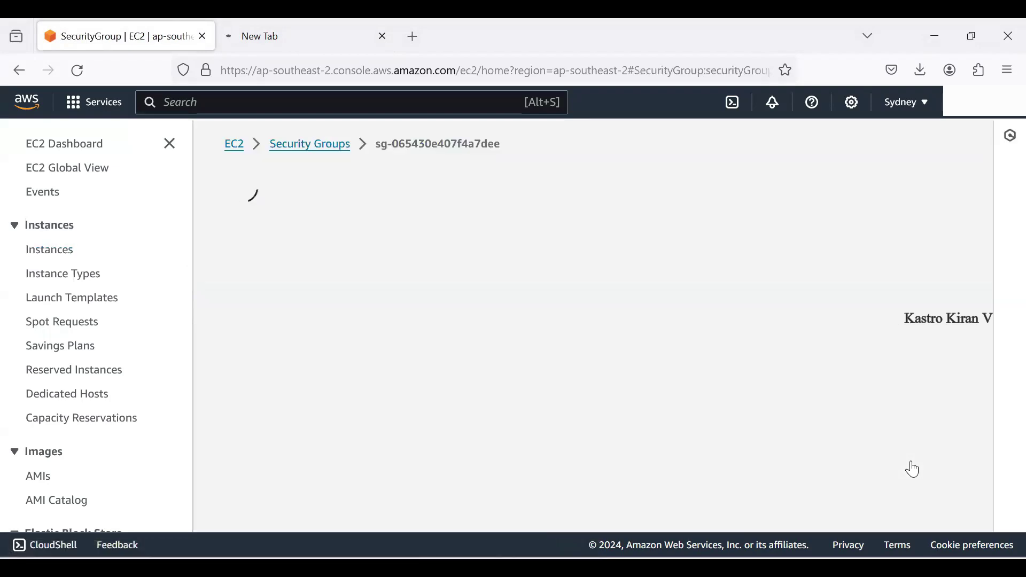
scroll(913, 469, down, 3)
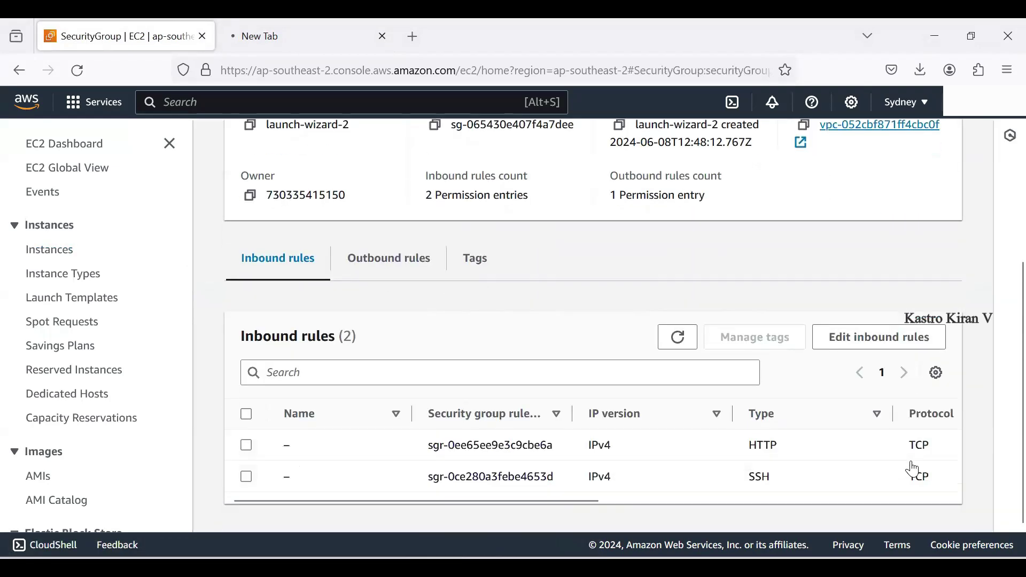
scroll(913, 469, right, 5)
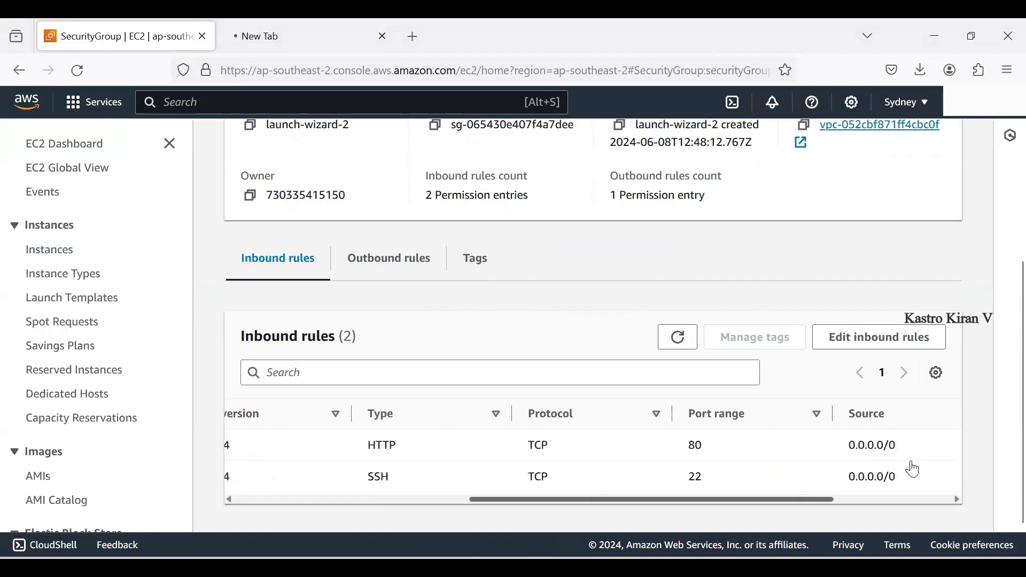
double_click(694, 477)
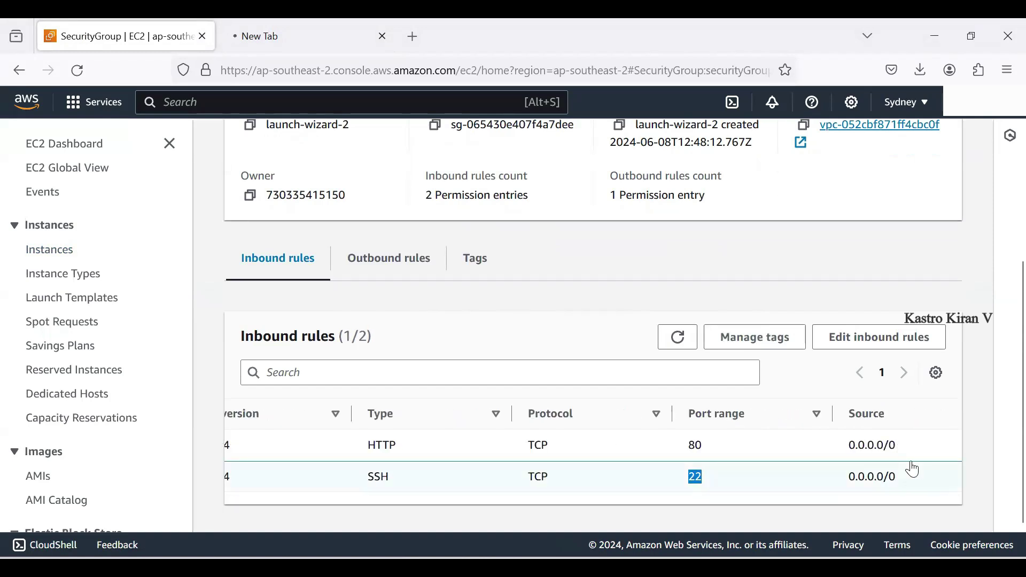
double_click(695, 445)
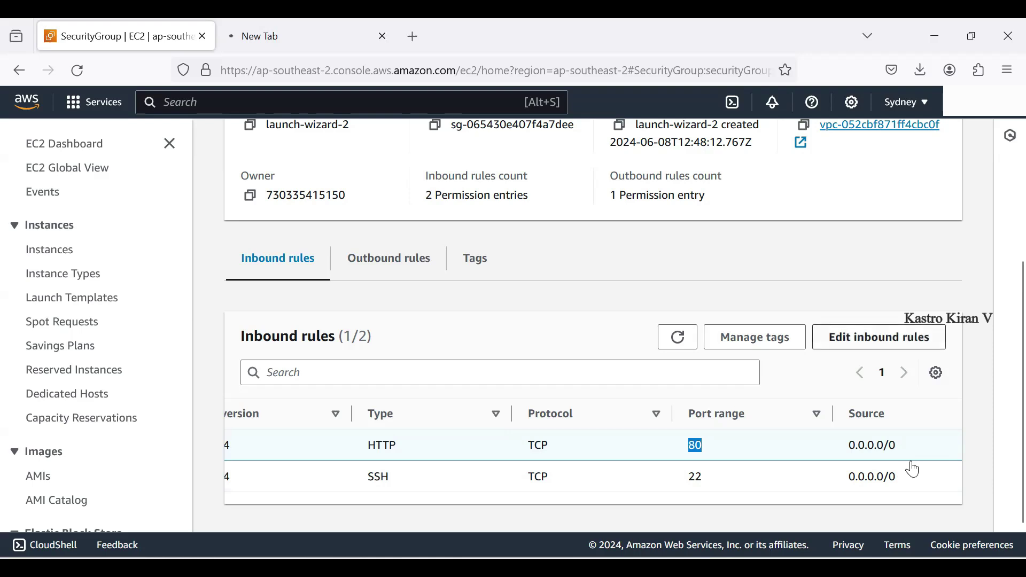
- Edit the security group's inbound rules, setting the HTTP rule's source to Anywhere (0.0.0.0/0), and save the rules
key(Return)
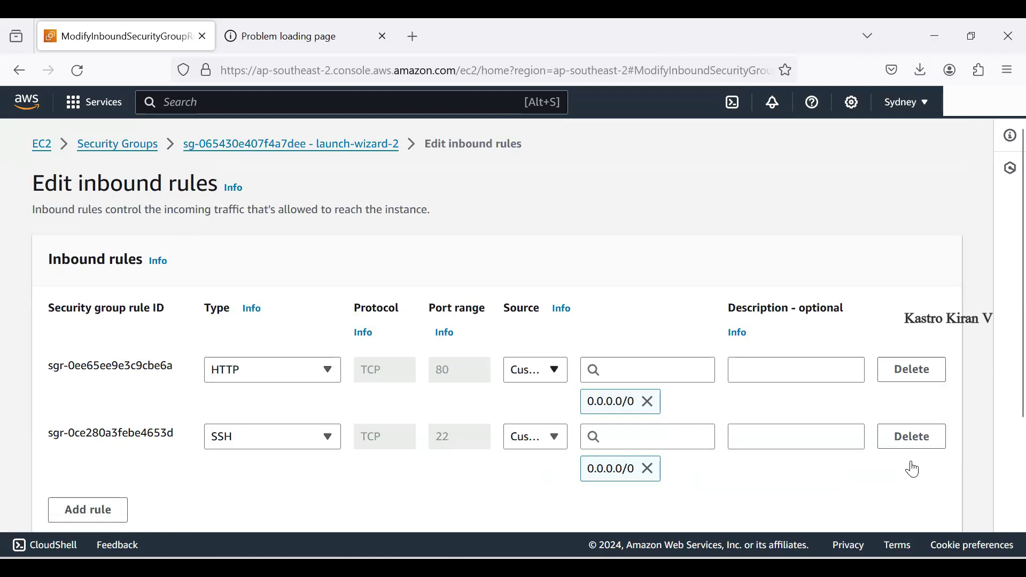
key(Return)
key(Return)
scroll(914, 470, down, 3)
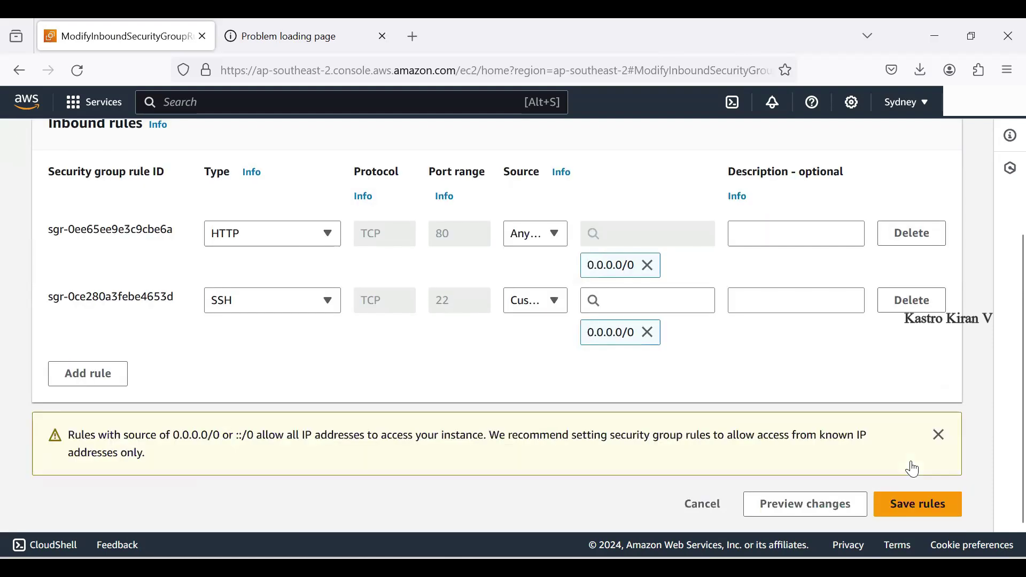
click(932, 508)
scroll(936, 515, down, 1)
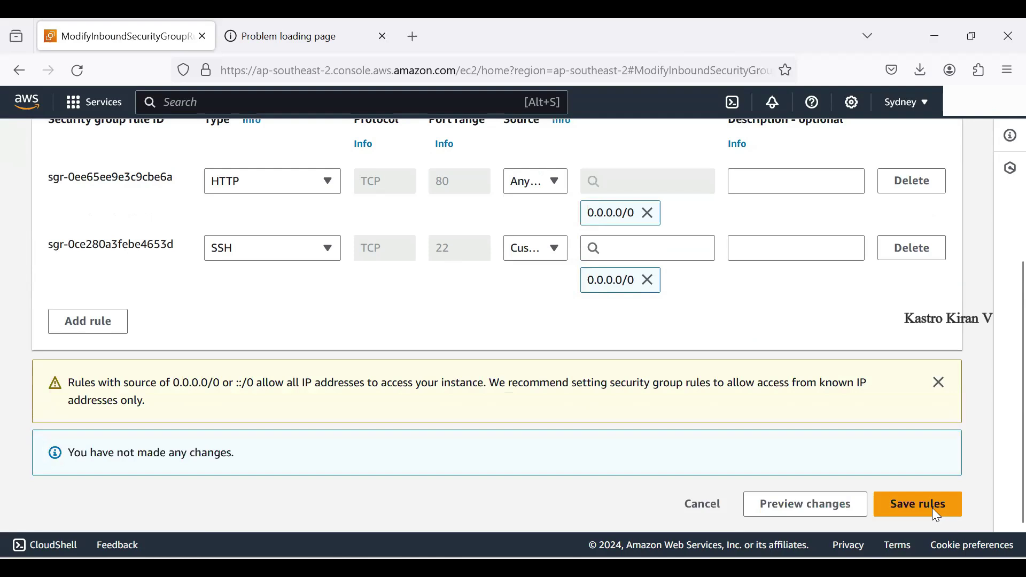
click(936, 513)
- Reload the web page at 3.26.71.124 and check the custom heading served by the instance
key(ctrl+Tab)
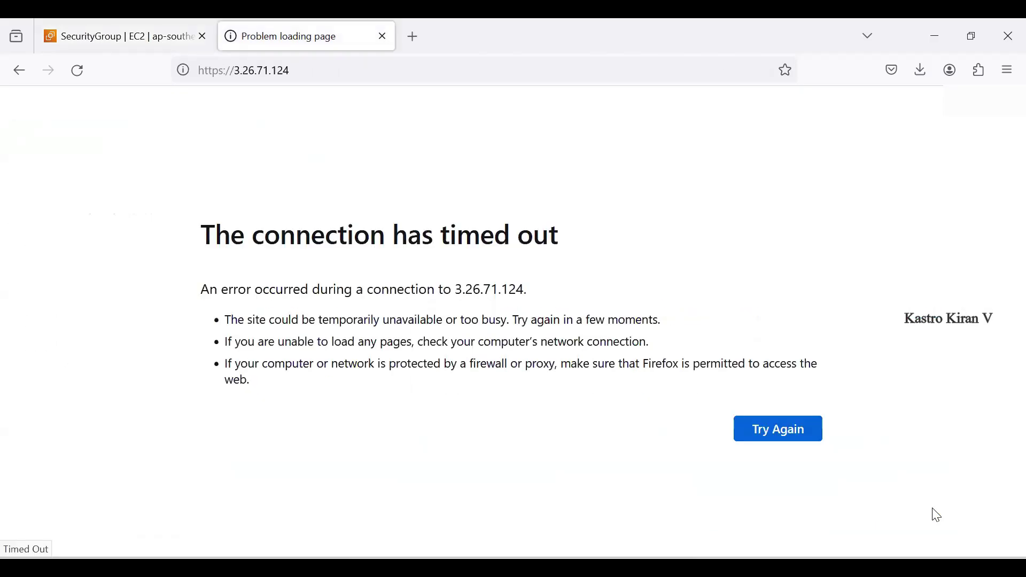
key(F5)
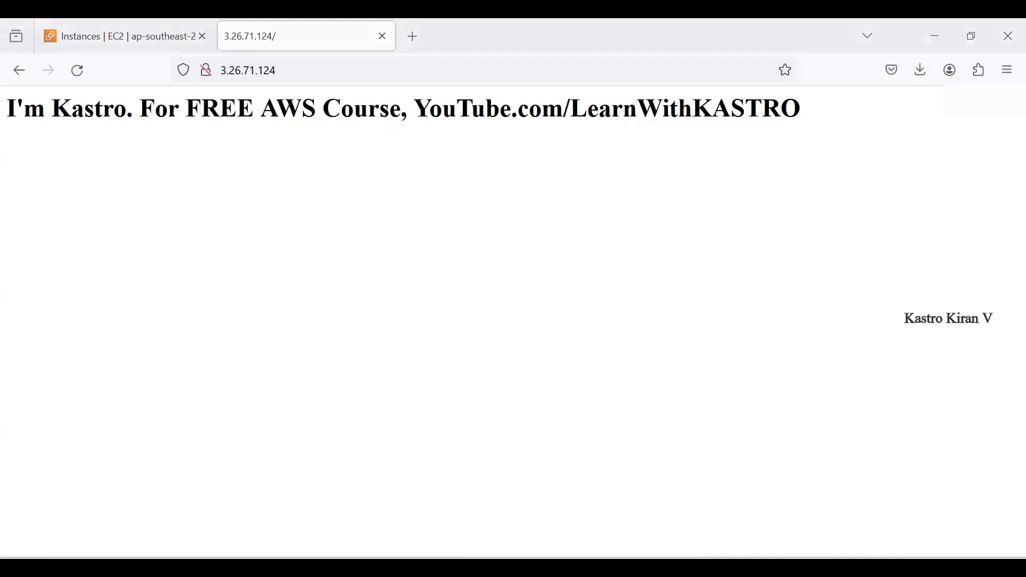
drag(8, 108, 801, 110)
click(801, 115)
click(127, 37)
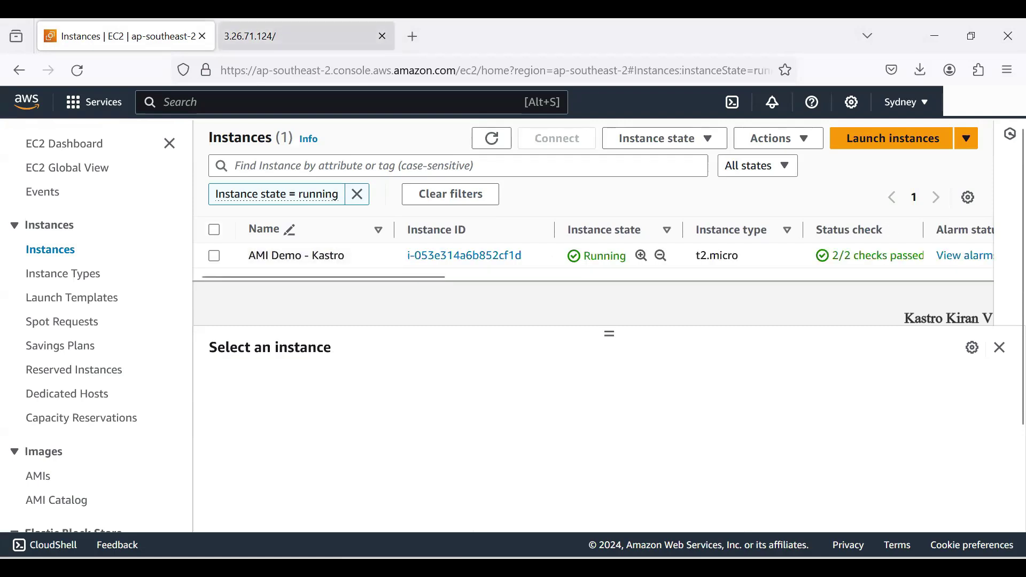
click(299, 36)
drag(16, 109, 781, 109)
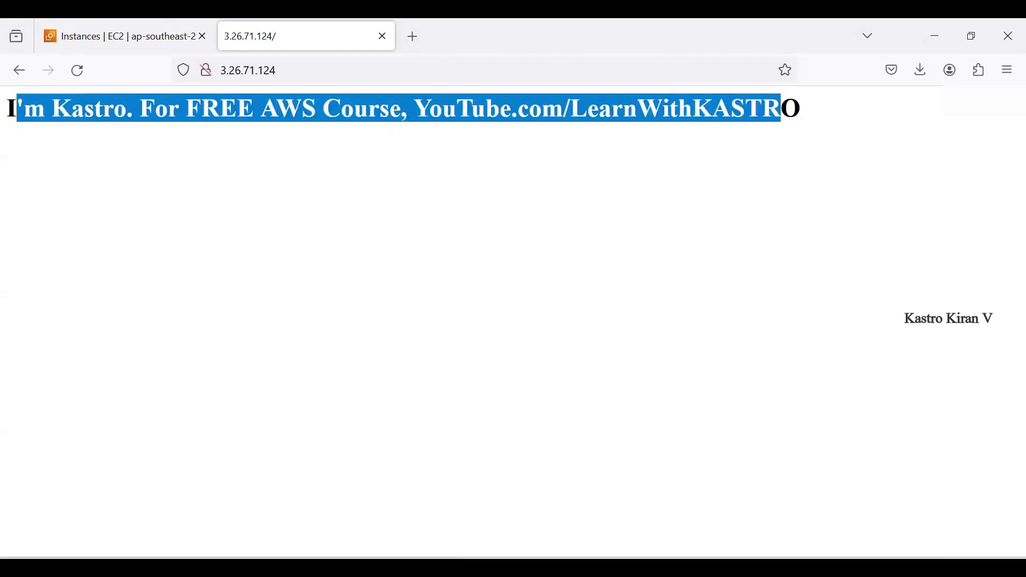
click(877, 160)
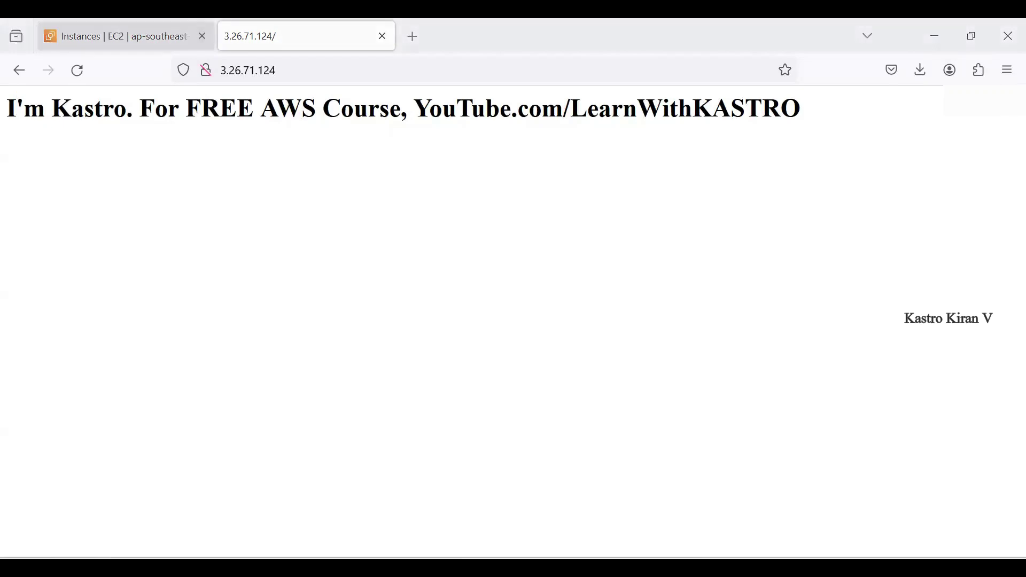
- Start creating an image from the running AMI Demo instance in the EC2 instances list
click(160, 36)
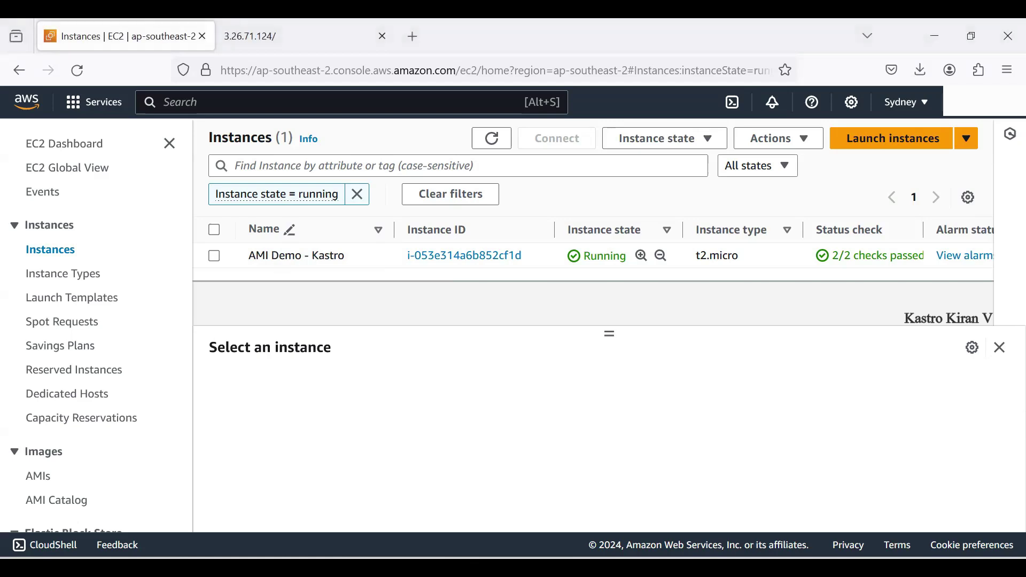
click(214, 256)
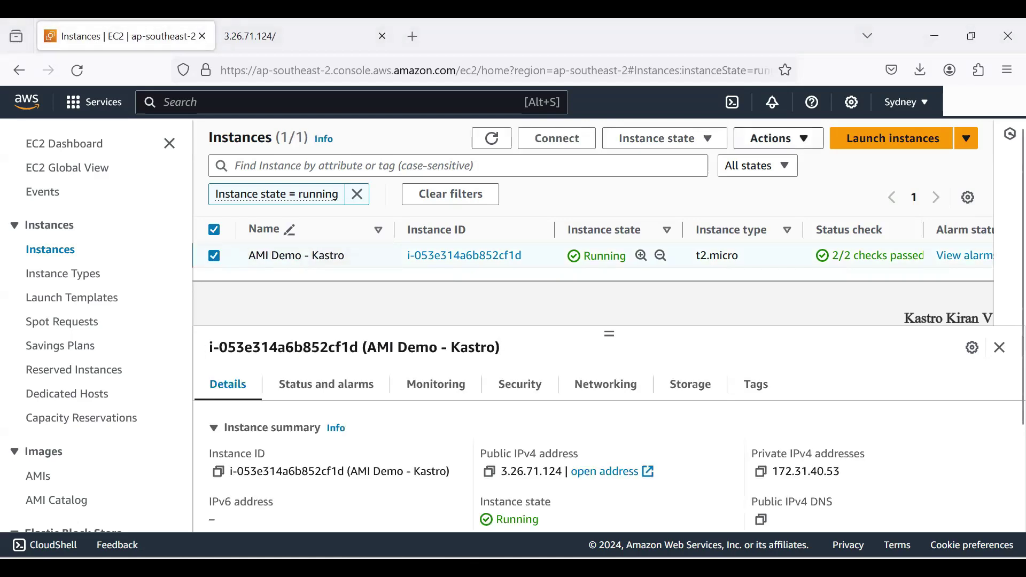
click(778, 138)
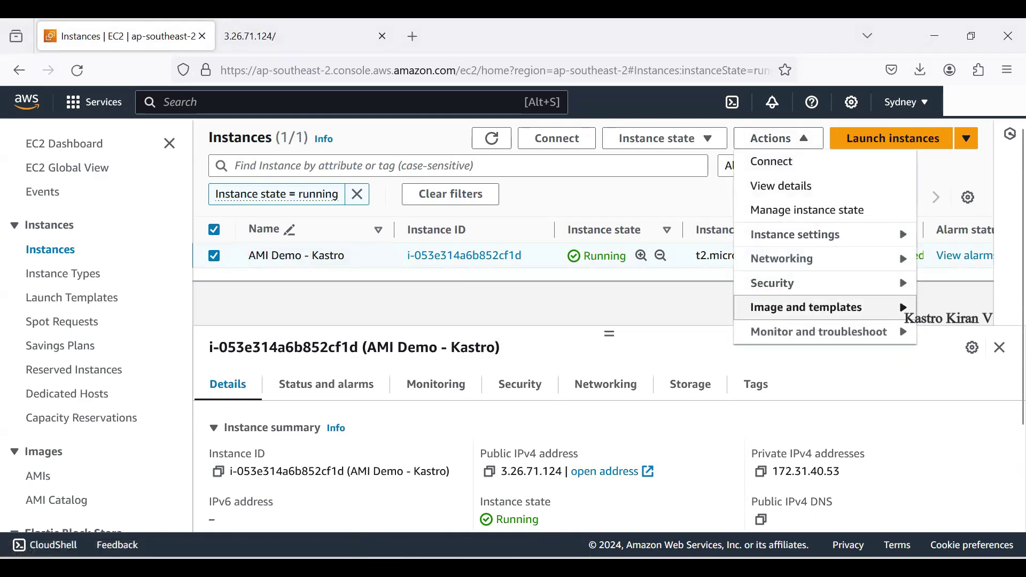
click(806, 308)
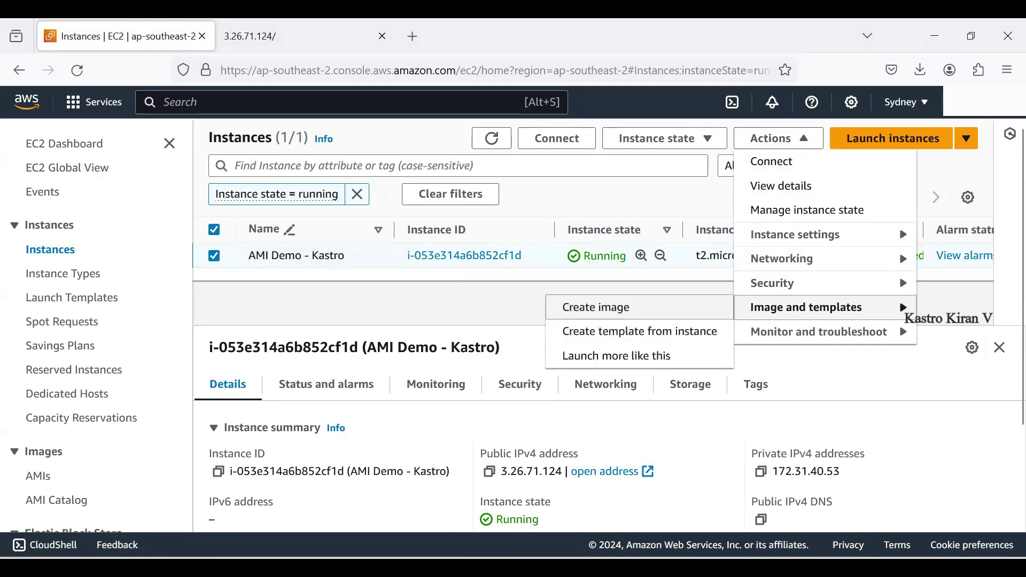
click(596, 308)
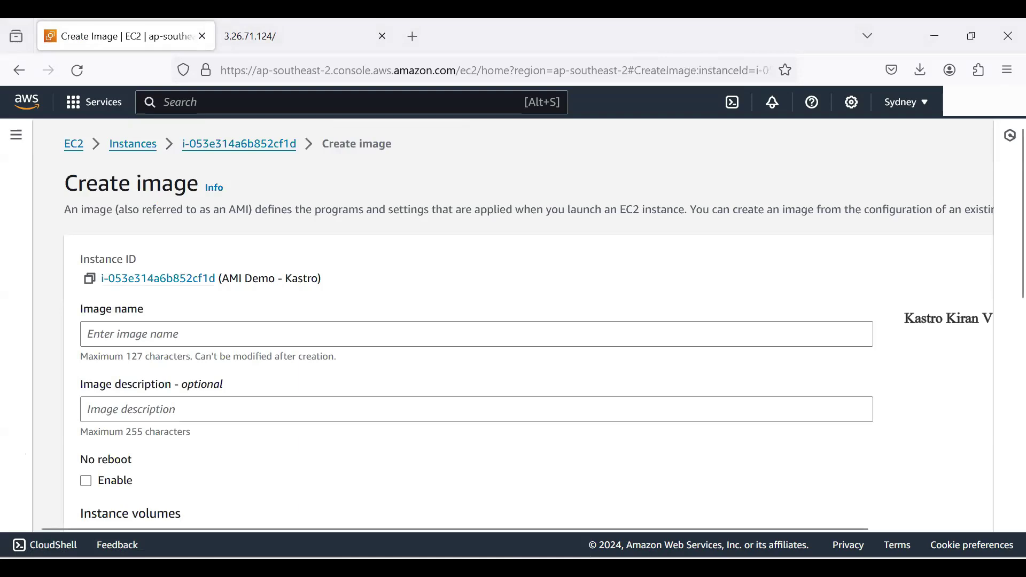
- Name the image "AMI Created from EC2 Instance" and use the same text as its description
drag(83, 309, 144, 310)
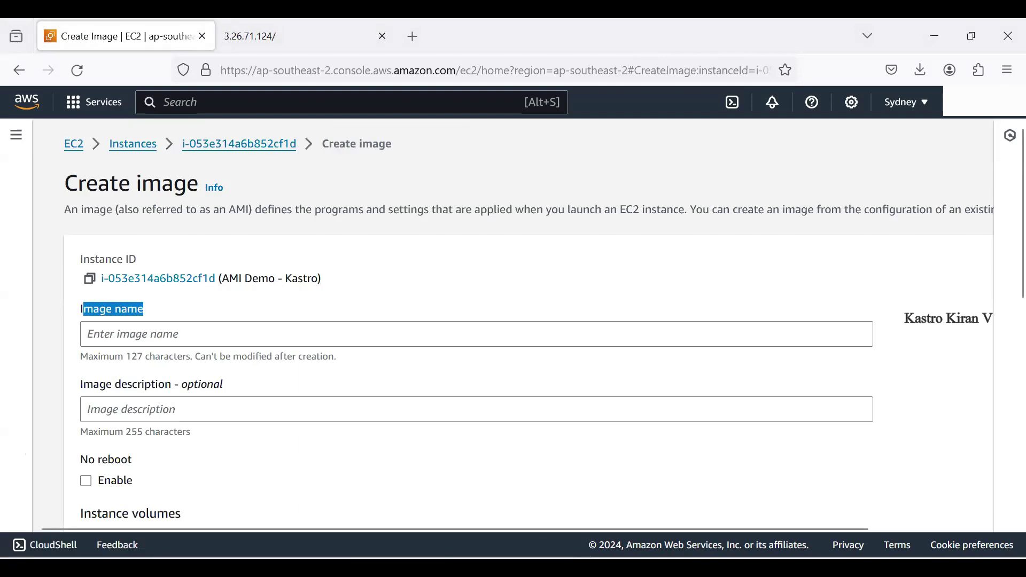
click(89, 334)
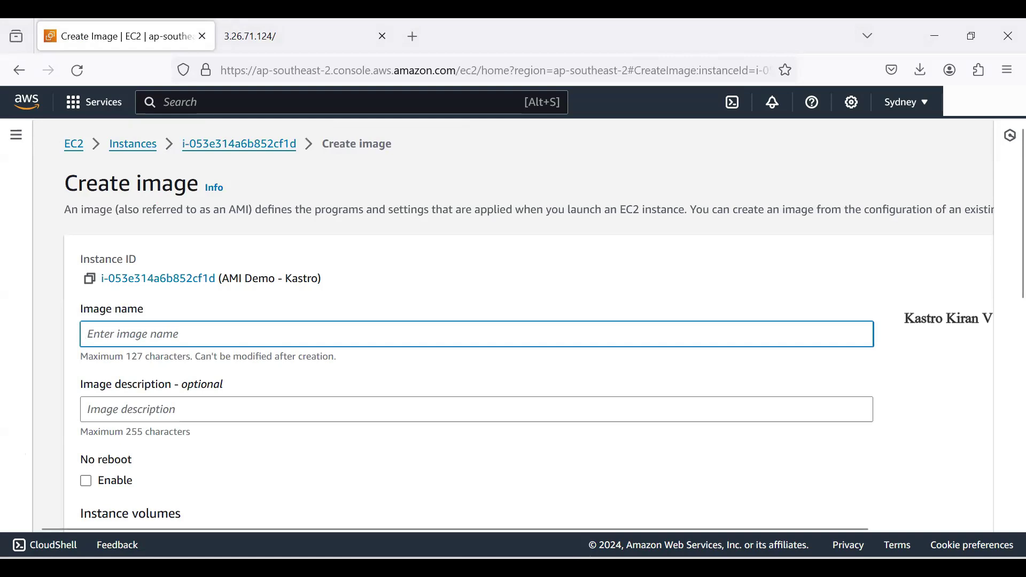
text(AMI Cre)
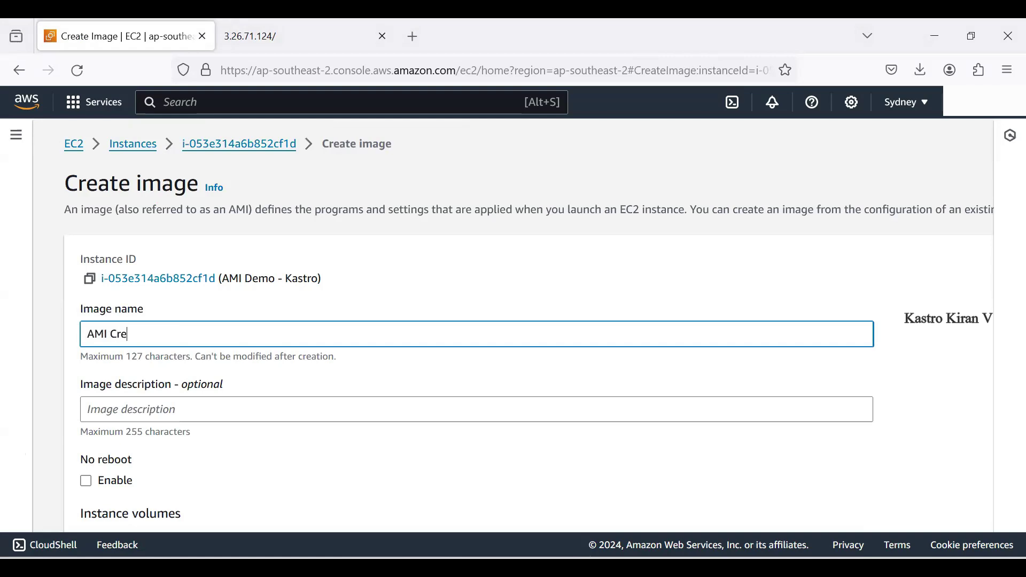
text(ated from EC2 Insta)
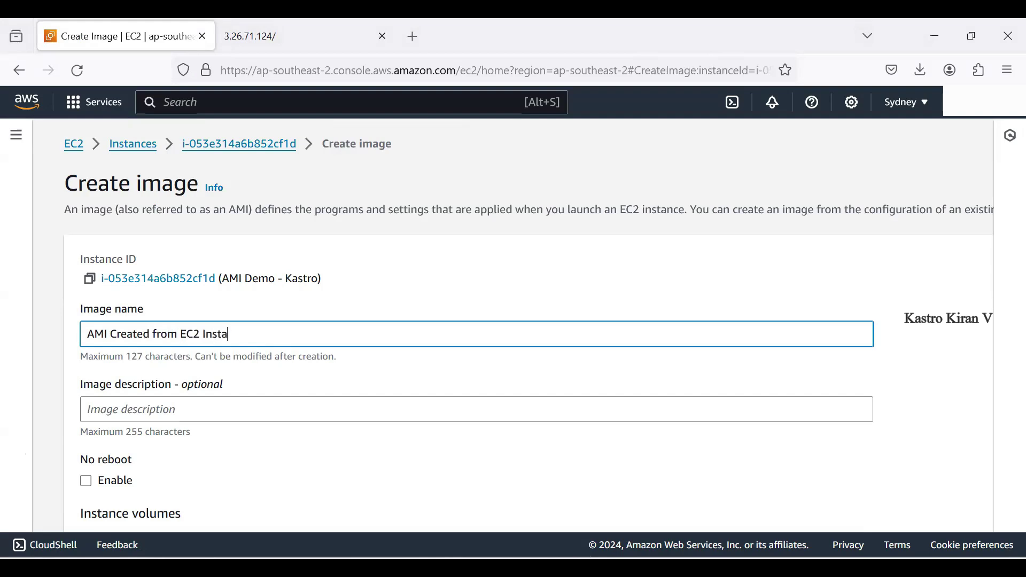
text(nce)
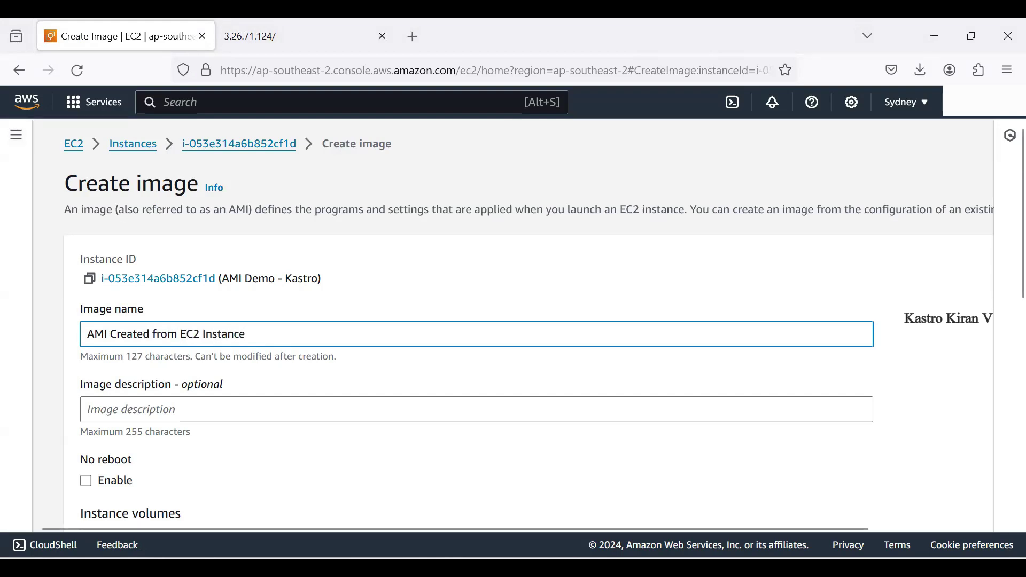
drag(247, 334, 86, 334)
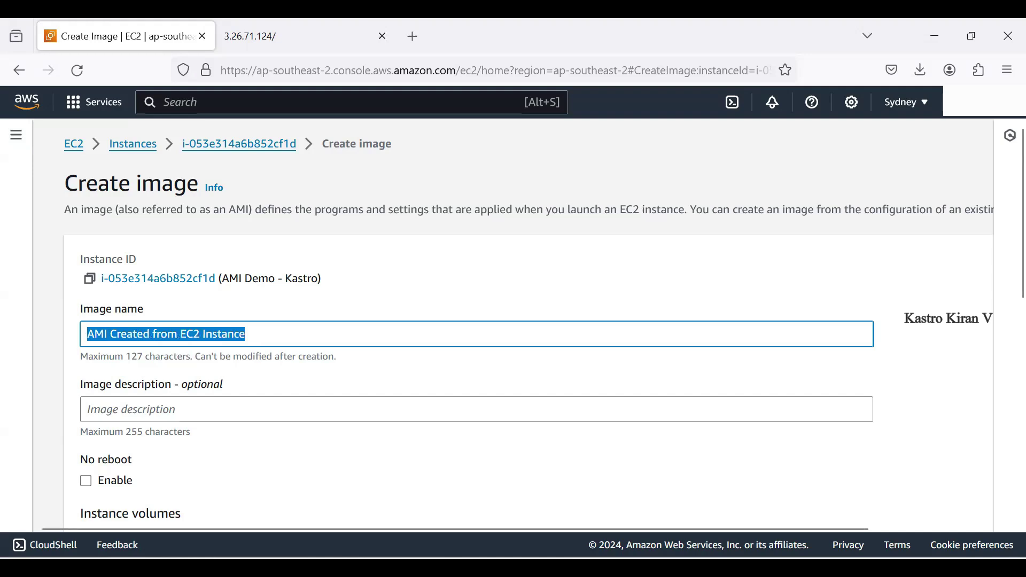
click(87, 409)
key(ctrl+v)
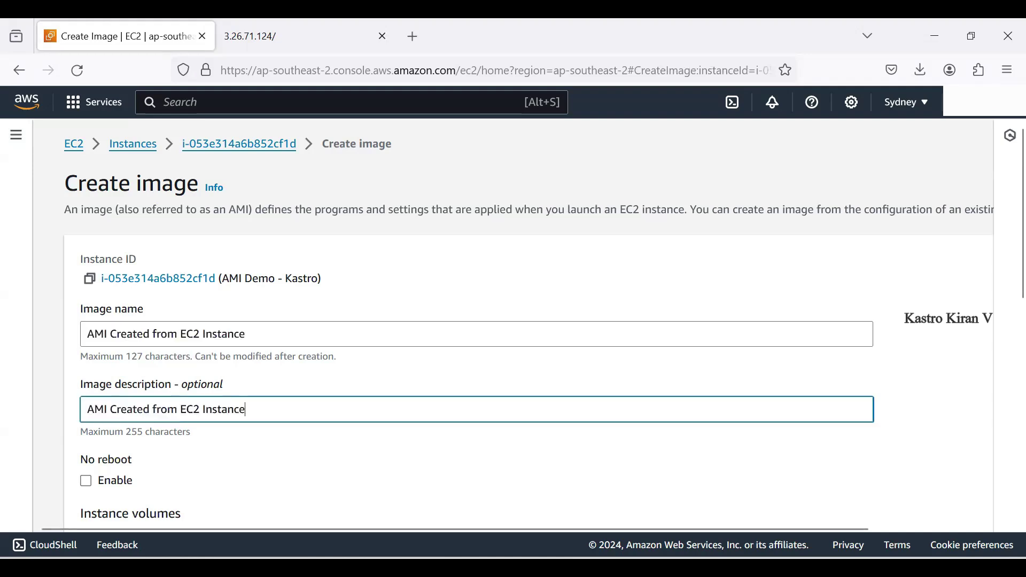
- Review the instance volume and tag settings, keep the defaults, and create the image
scroll(529, 321, down, 3)
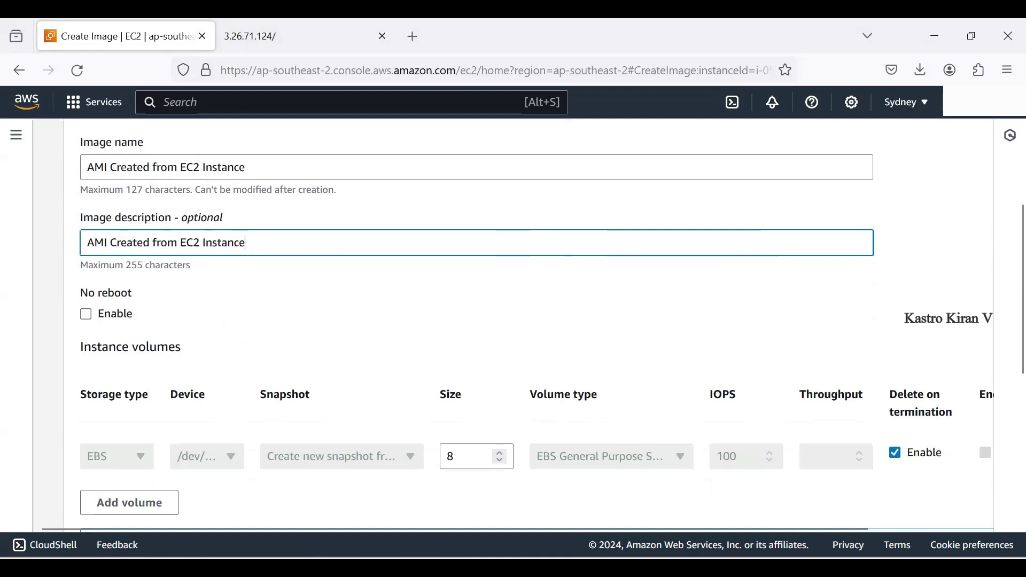
scroll(529, 321, down, 3)
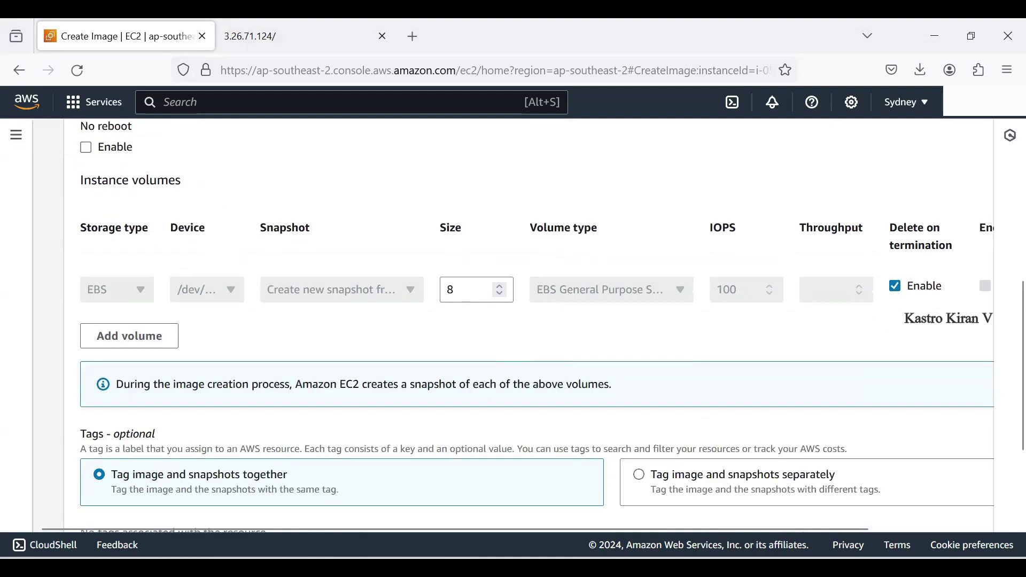
scroll(529, 320, down, 2)
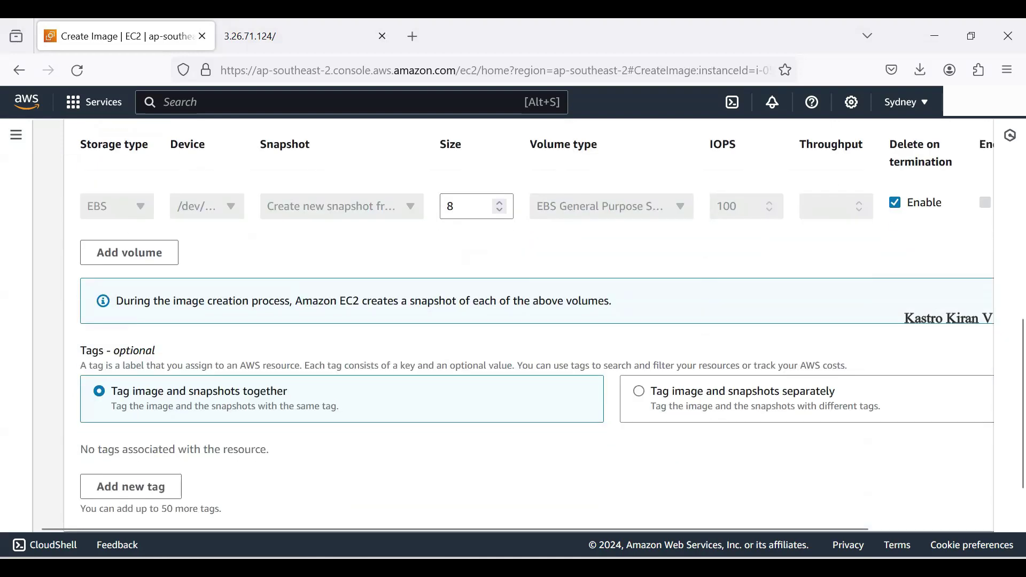
scroll(529, 321, down, 1)
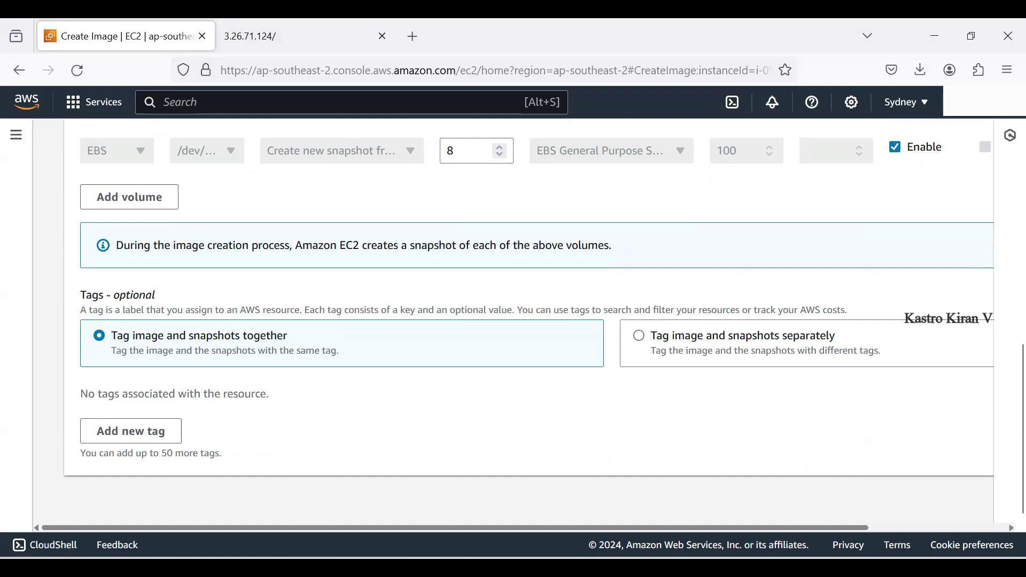
scroll(970, 505, right, 3)
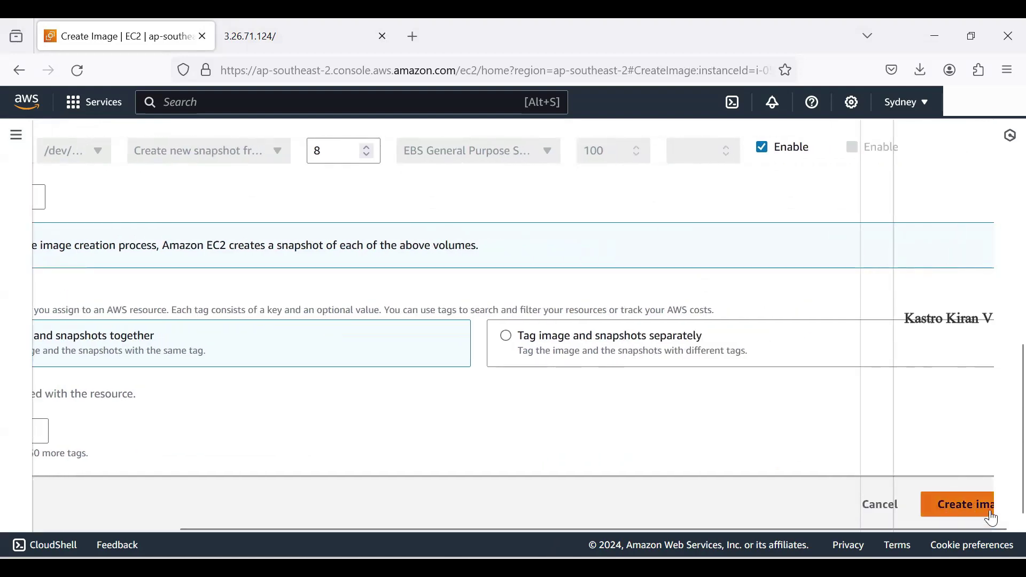
click(954, 511)
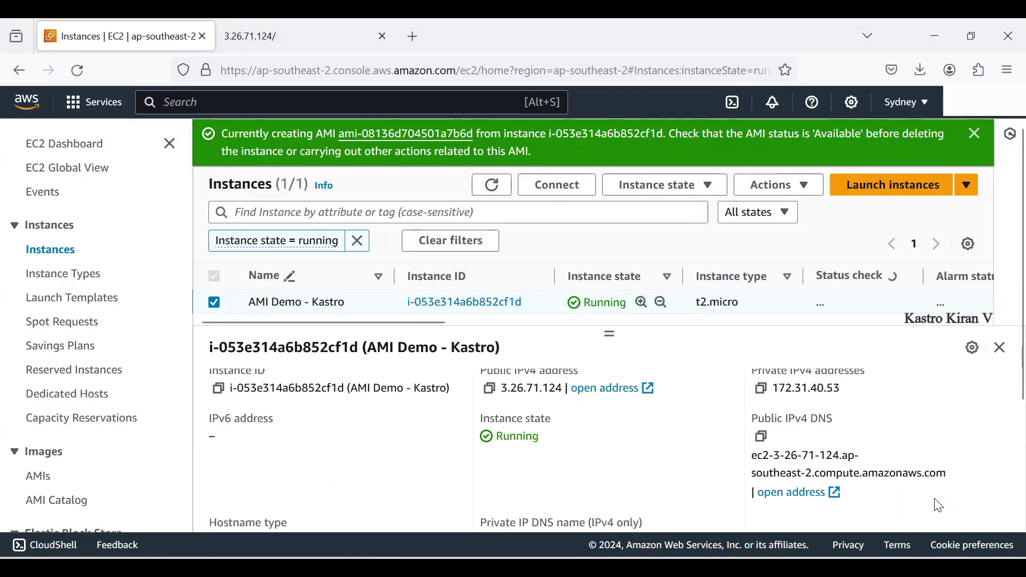
- Open the new AMI from the creation notice in a separate browser tab and return to the Instances list
drag(277, 133, 467, 133)
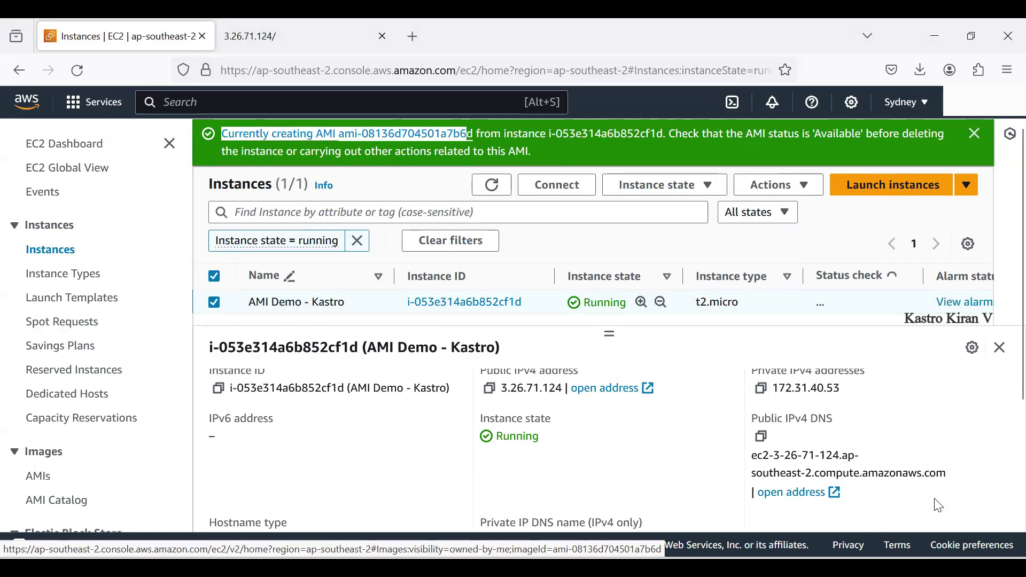
key(ctrl+t)
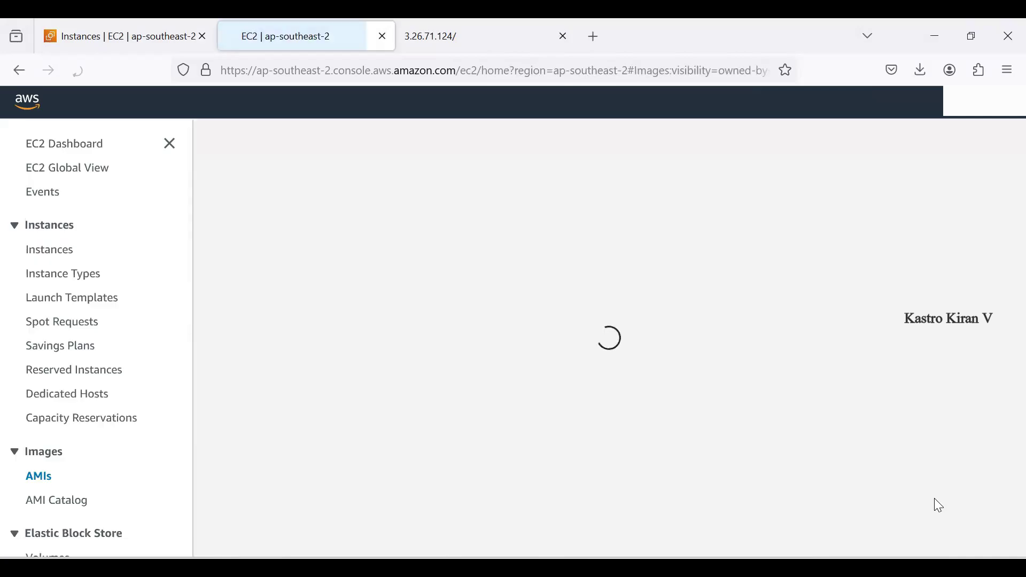
key(ctrl+shift+Tab)
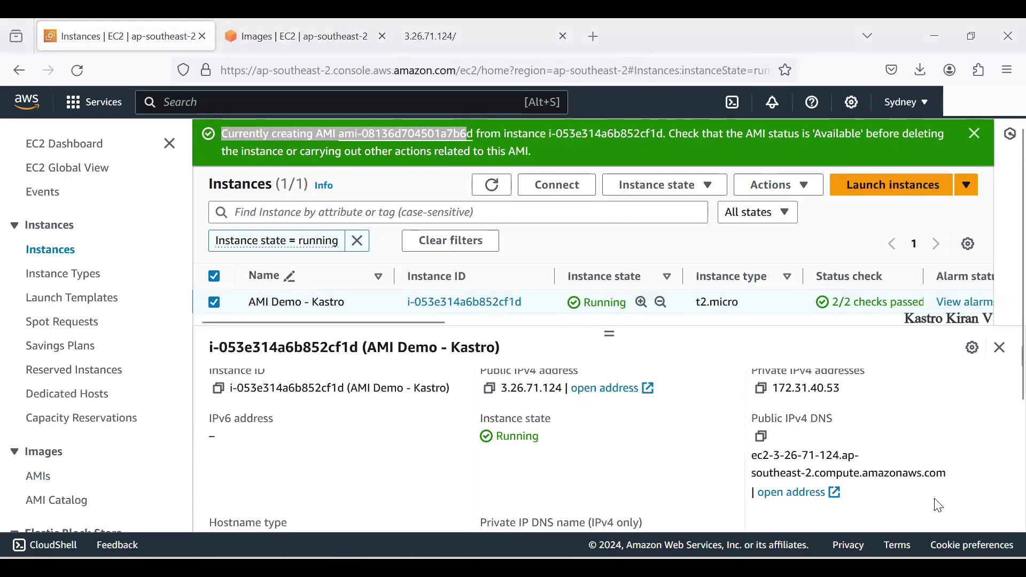
- Check the custom heading on the web page at 3.26.71.124 and return to the Instances list
key(ctrl+Tab)
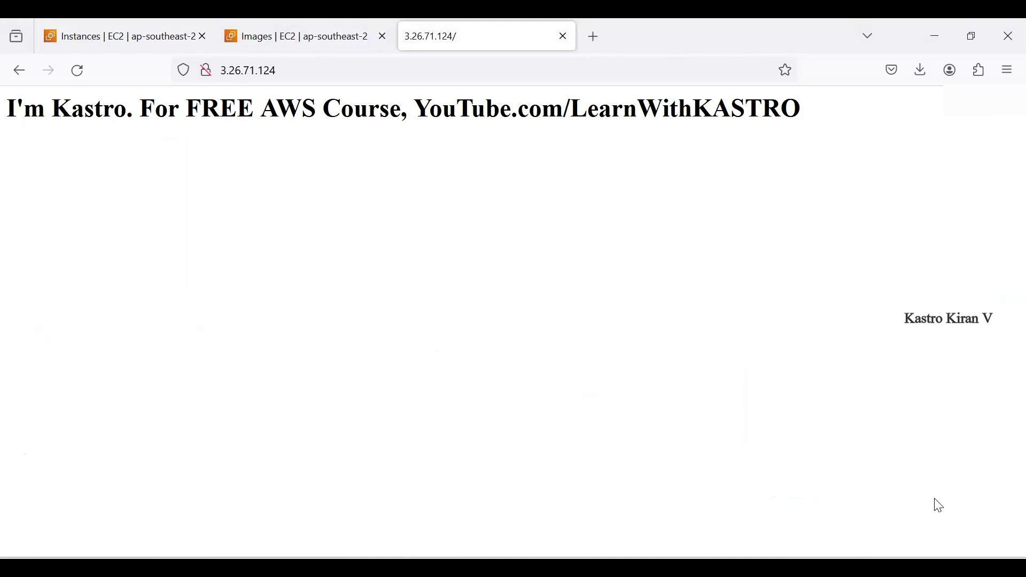
drag(126, 108, 928, 126)
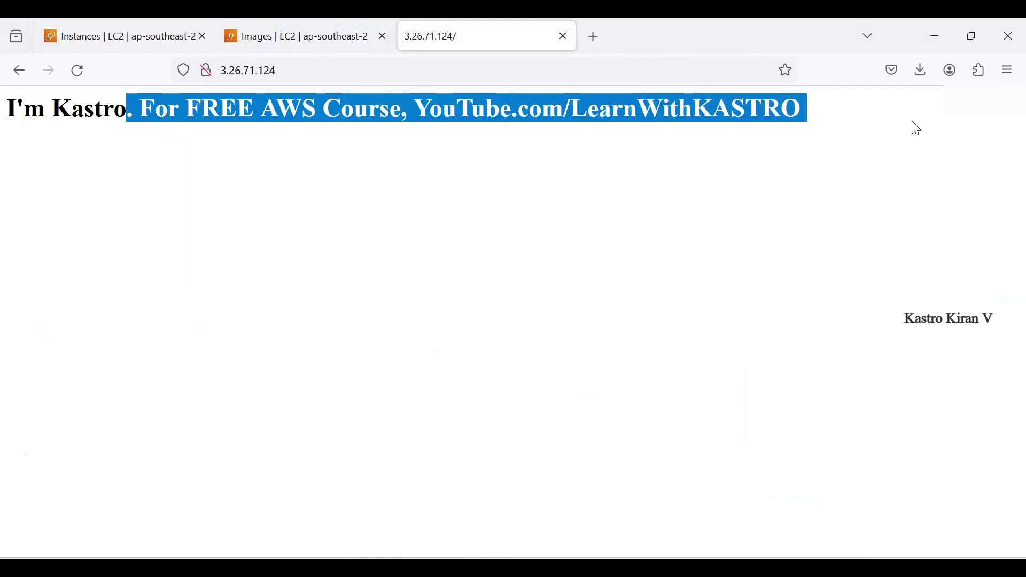
key(ctrl+Tab)
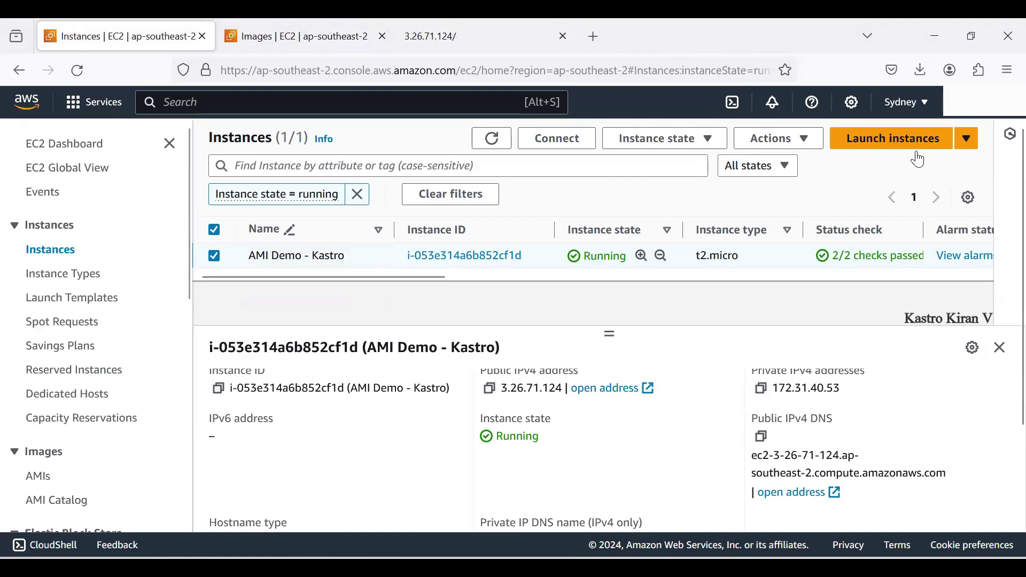
- Look up the image and template actions available for the AMI Demo instance
click(779, 139)
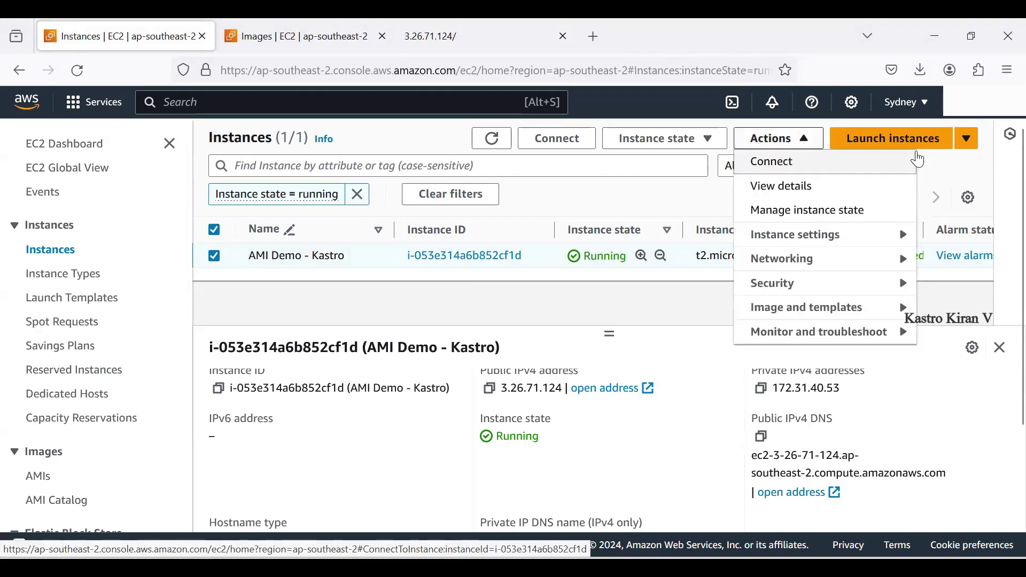
mouse_move(807, 308)
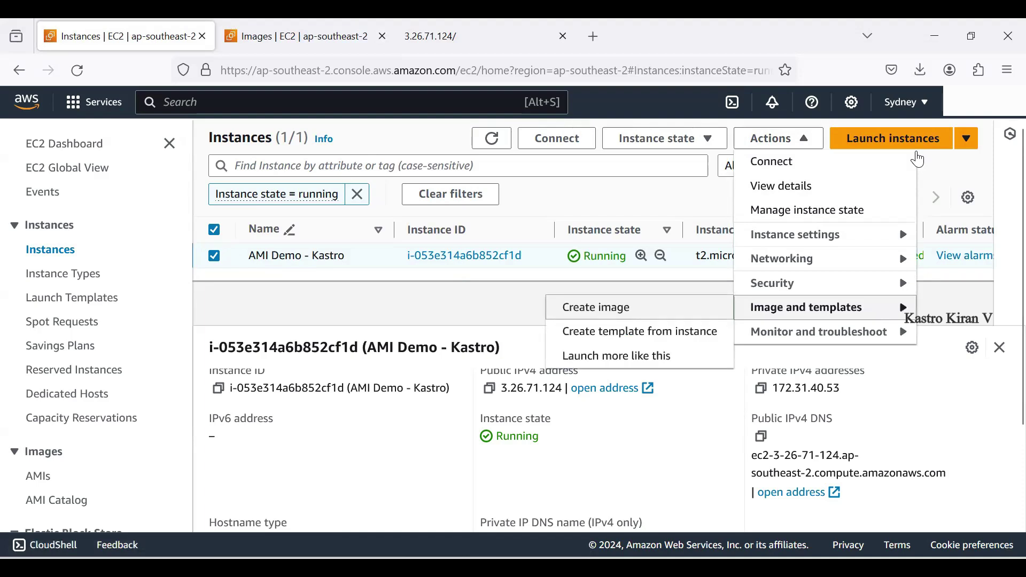
key(Escape)
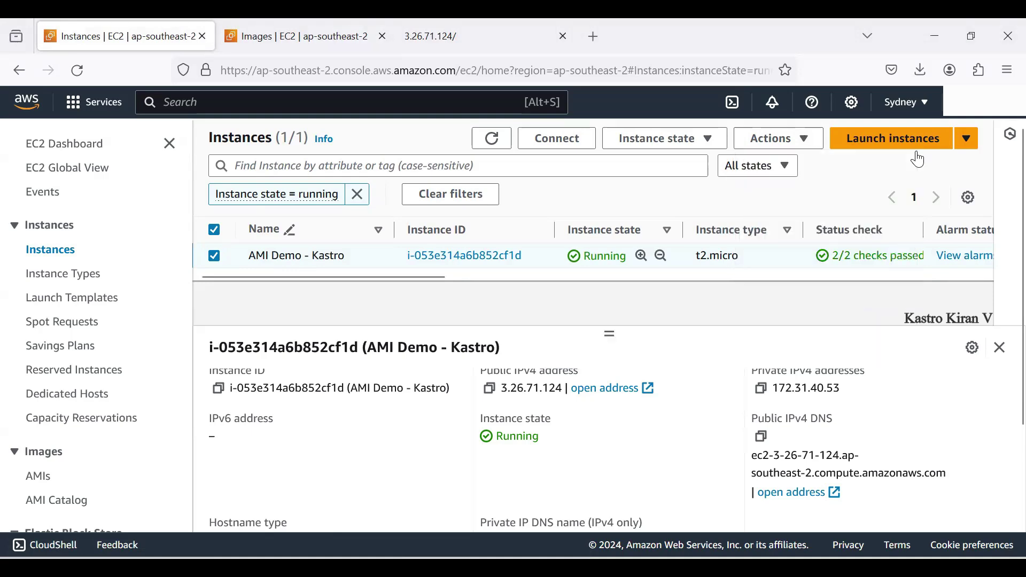
- Select "AMI Created from EC2 Instance" in the Amazon Machine Images list
key(ctrl+Tab)
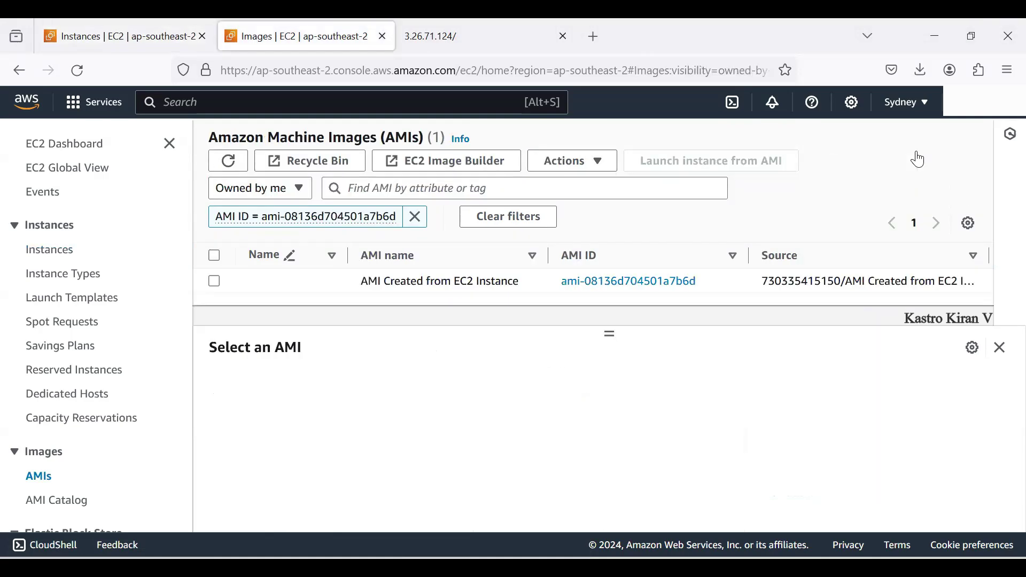
drag(360, 281, 519, 281)
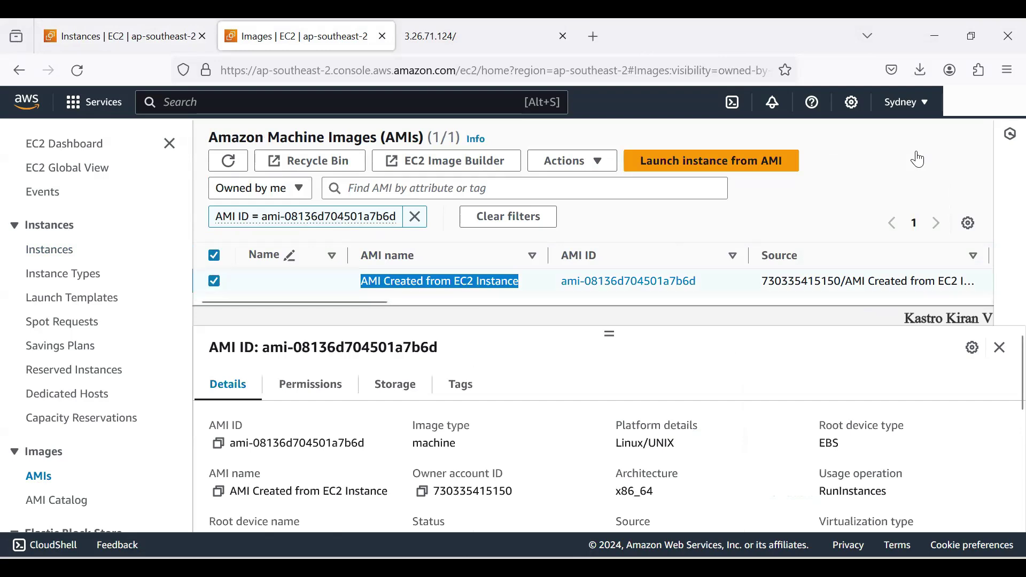
- Compare the source AMI Demo instance, the AMI created from it, and the web page at 3.26.71.124, ending on the AMI
key(ctrl+shift+Tab)
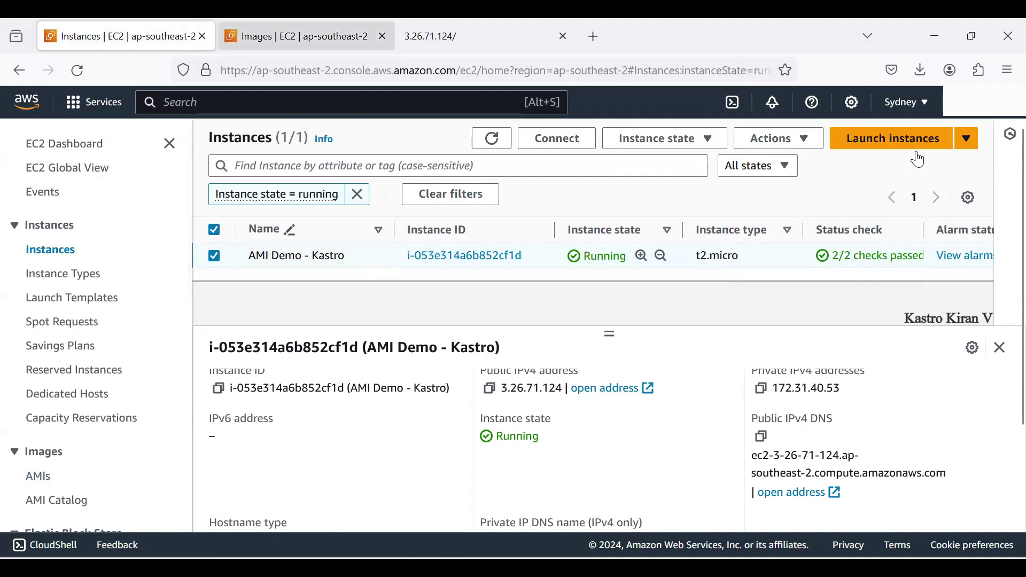
key(ctrl+Tab)
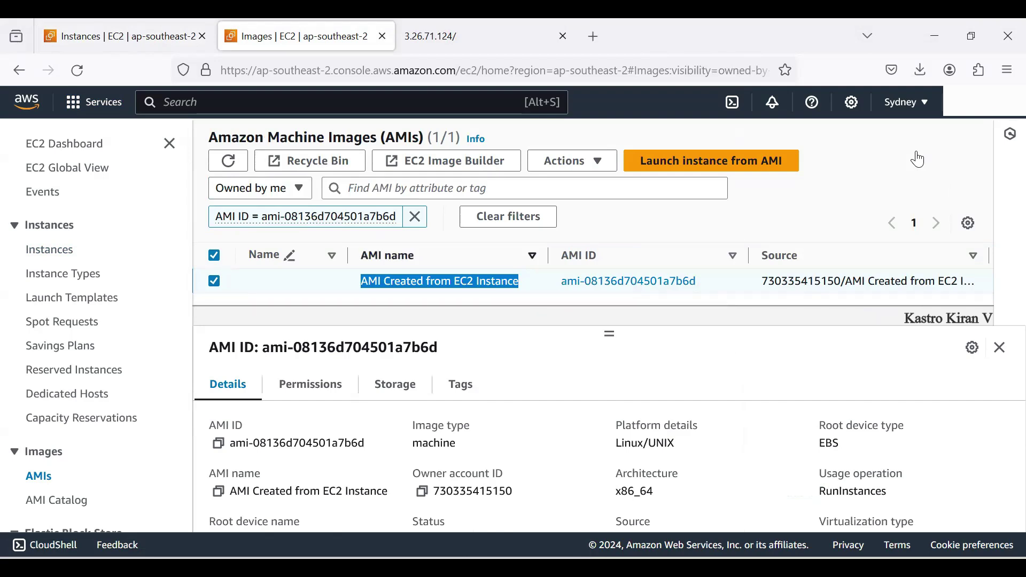
key(ctrl+shift+Tab)
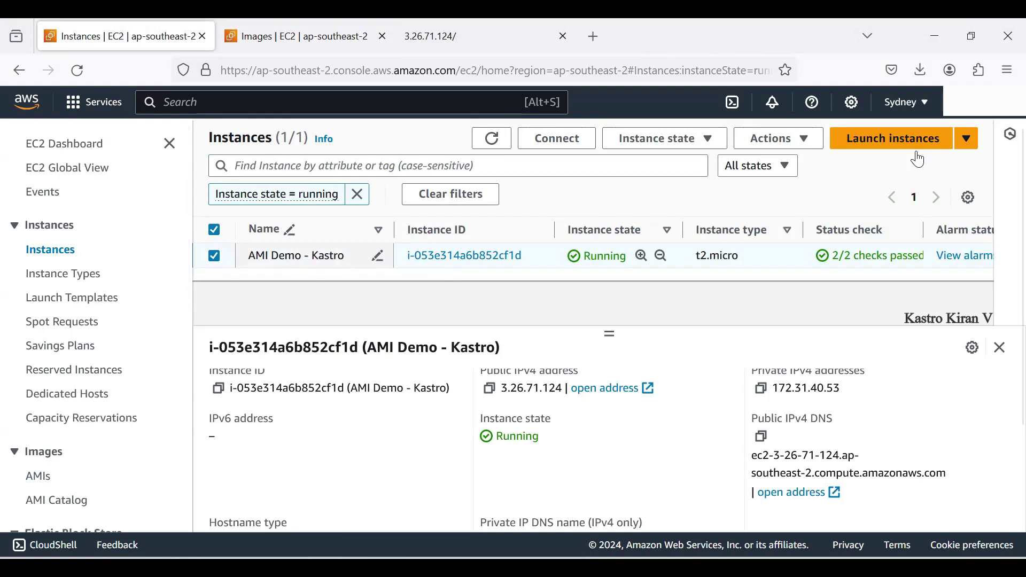
key(ctrl+Tab)
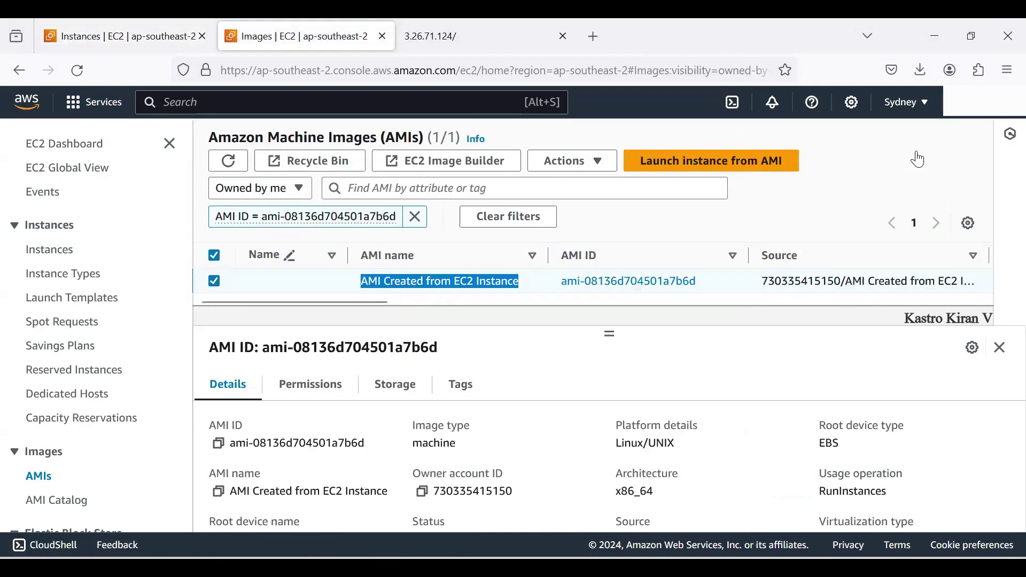
key(ctrl+shift+Tab)
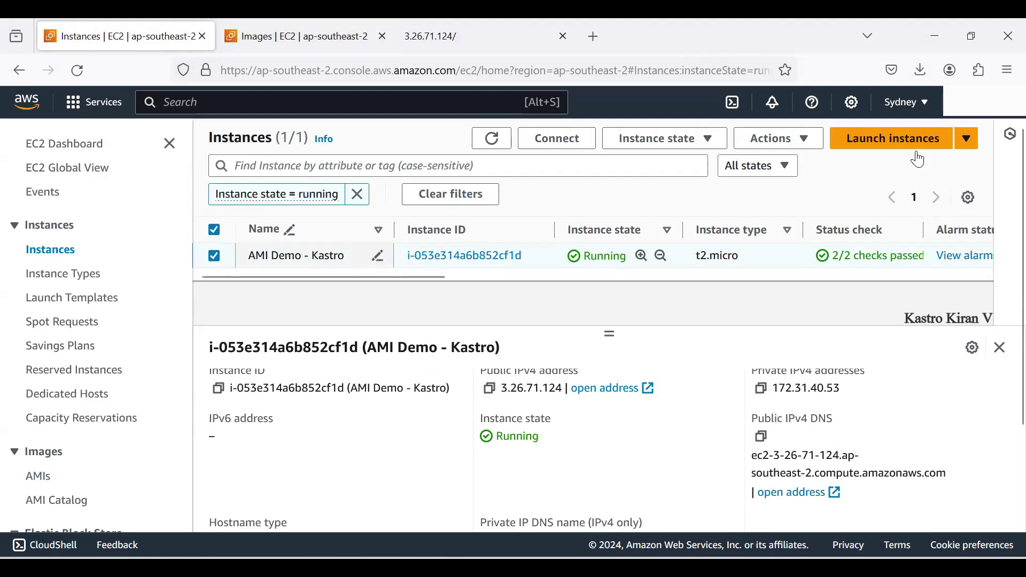
key(ctrl+Tab)
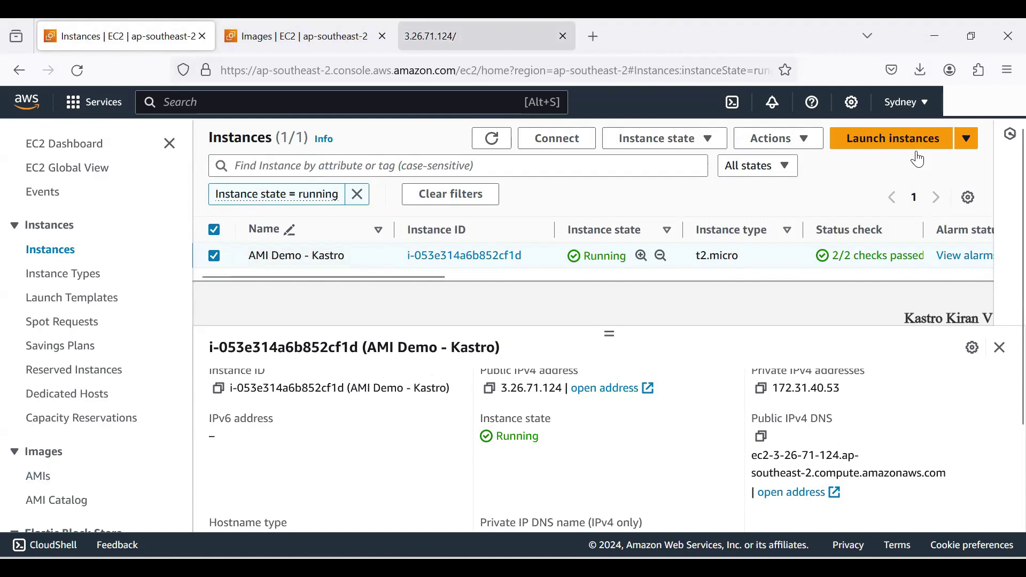
click(918, 159)
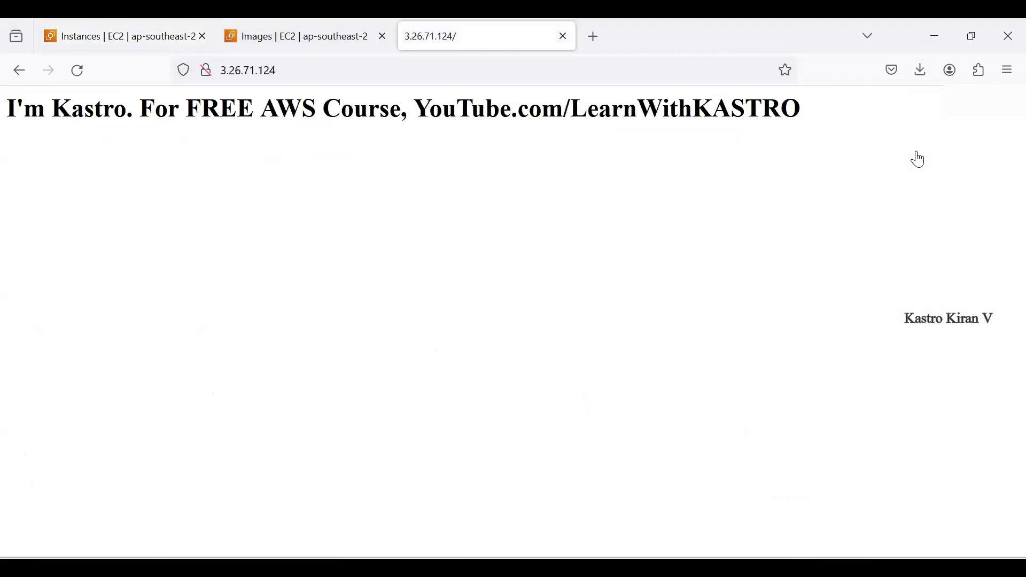
key(ctrl+shift+Tab)
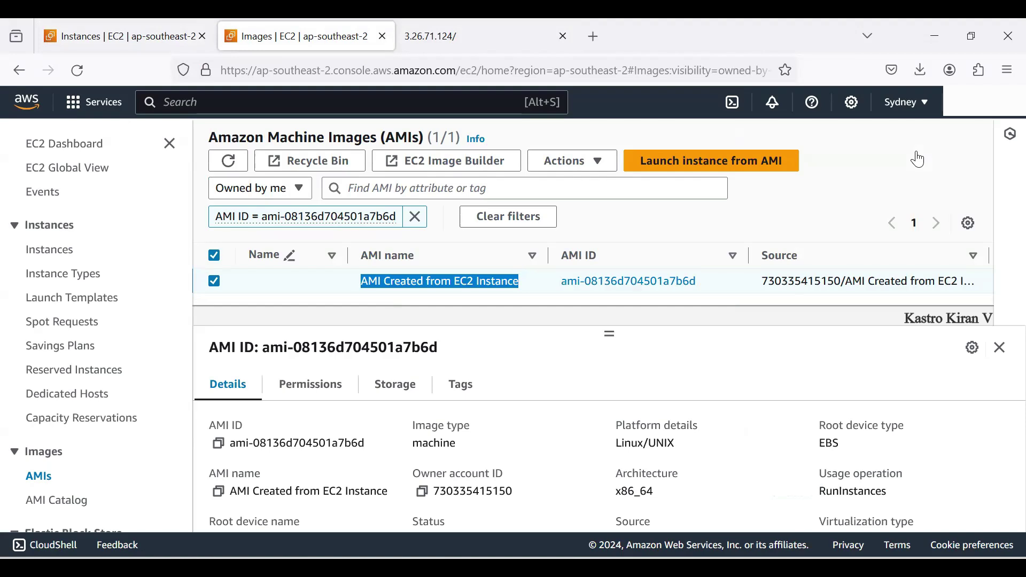
key(ctrl+Page_Up)
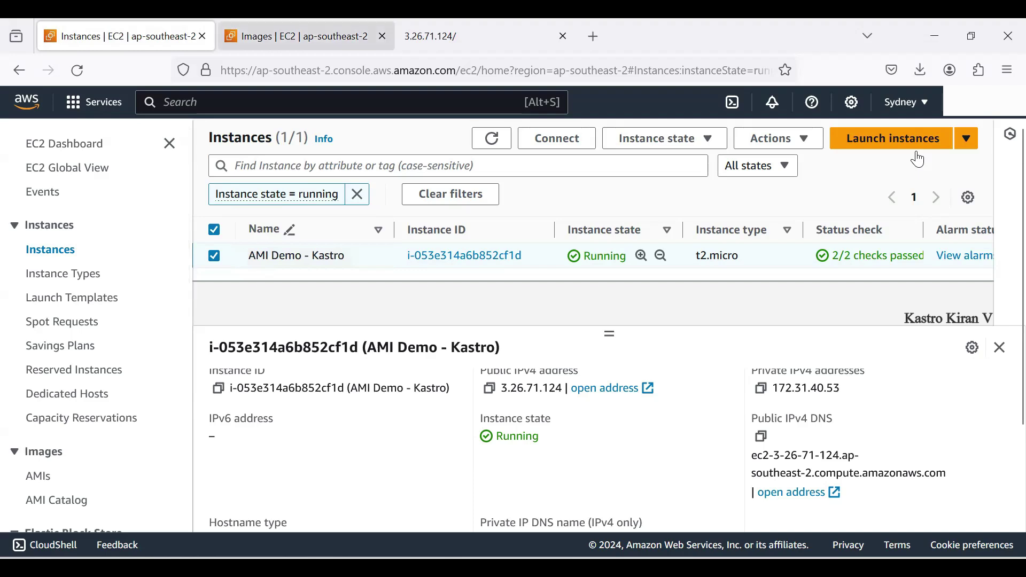
key(ctrl+Page_Down)
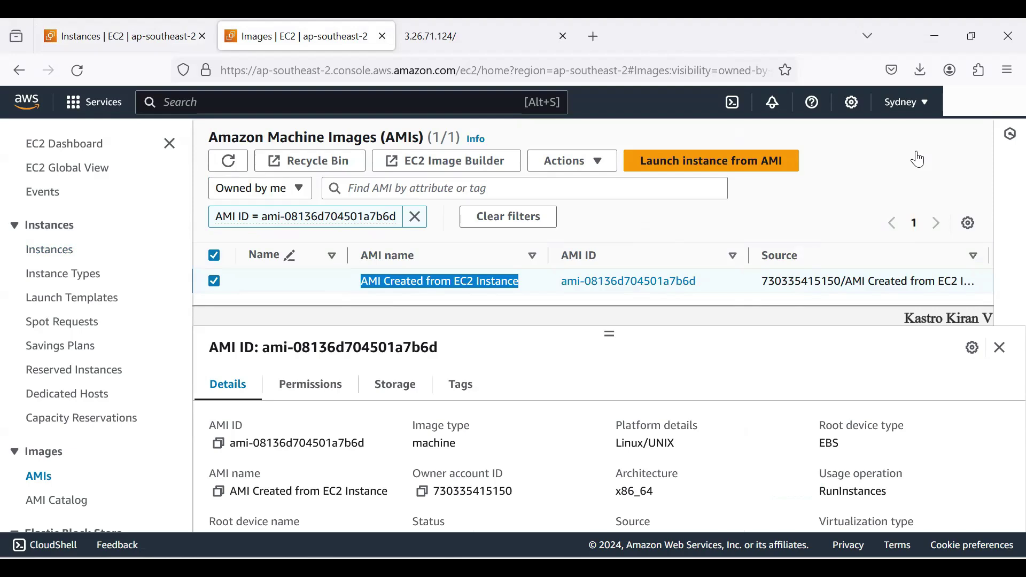
key(ctrl+Page_Down)
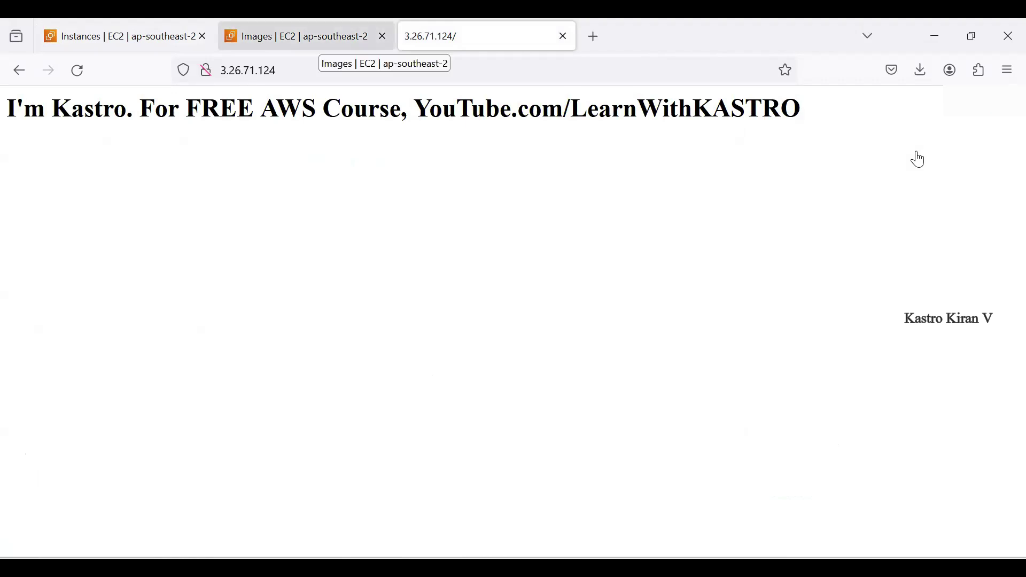
key(ctrl+Page_Up)
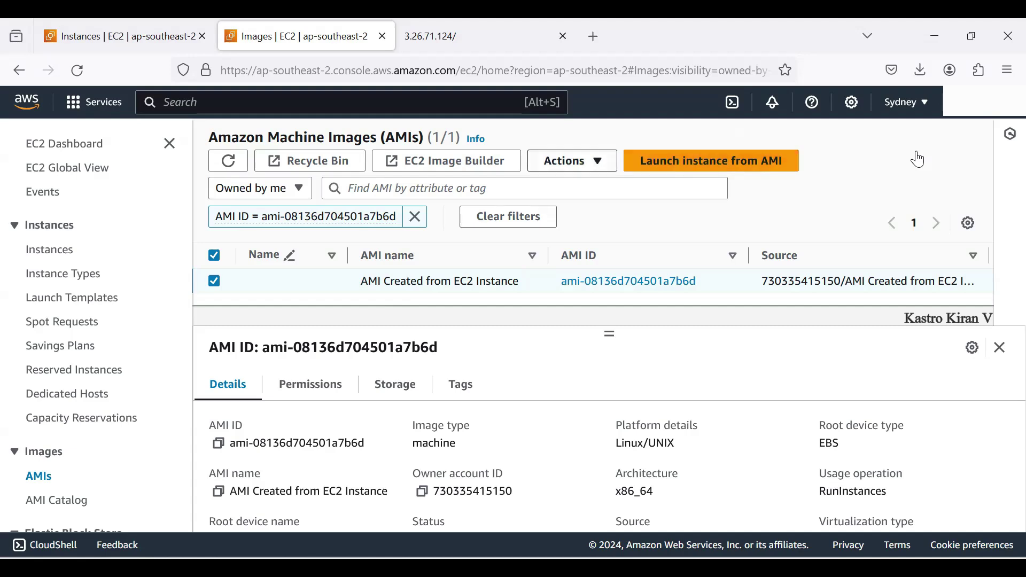
- Look through the actions available for the selected AMI, including deregistering and copying it
click(573, 161)
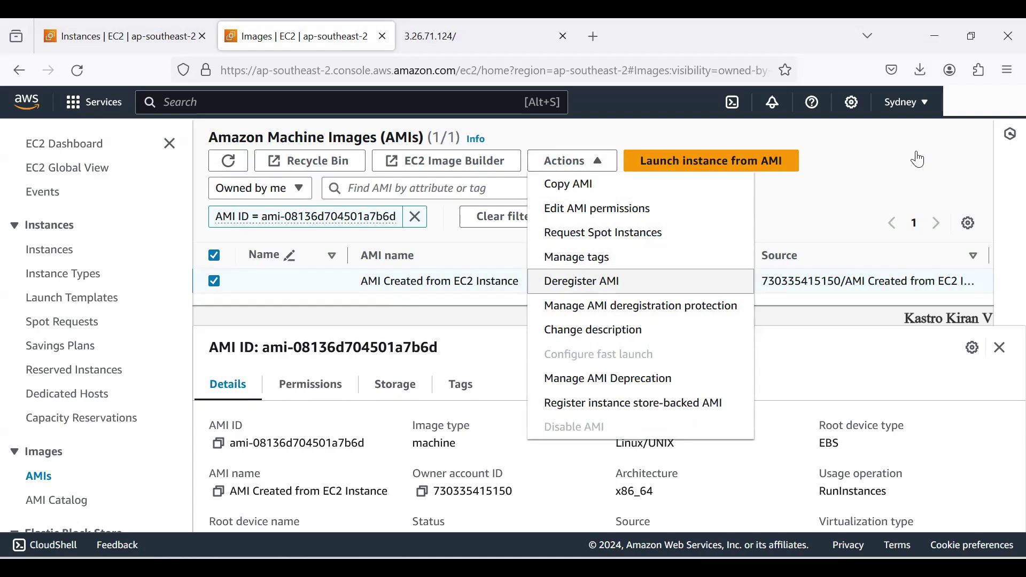
key(Up)
key(Up)
key(Escape)
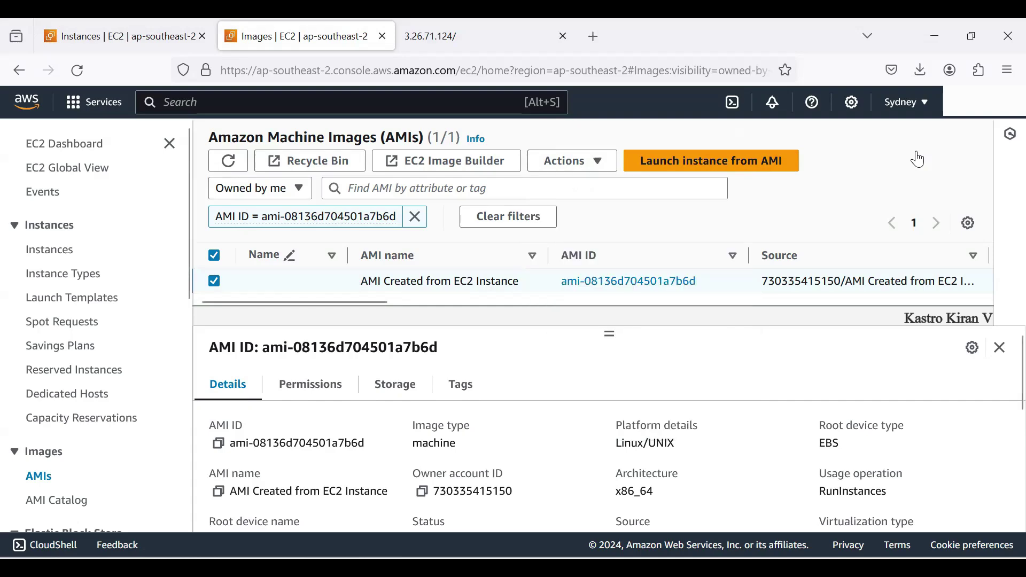
- Examine the selected AMI's details, including its status, root device name, source and creation date
key(Down)
key(Down)
key(Down)
key(Down)
key(Down)
key(Down)
key(Down)
key(Down)
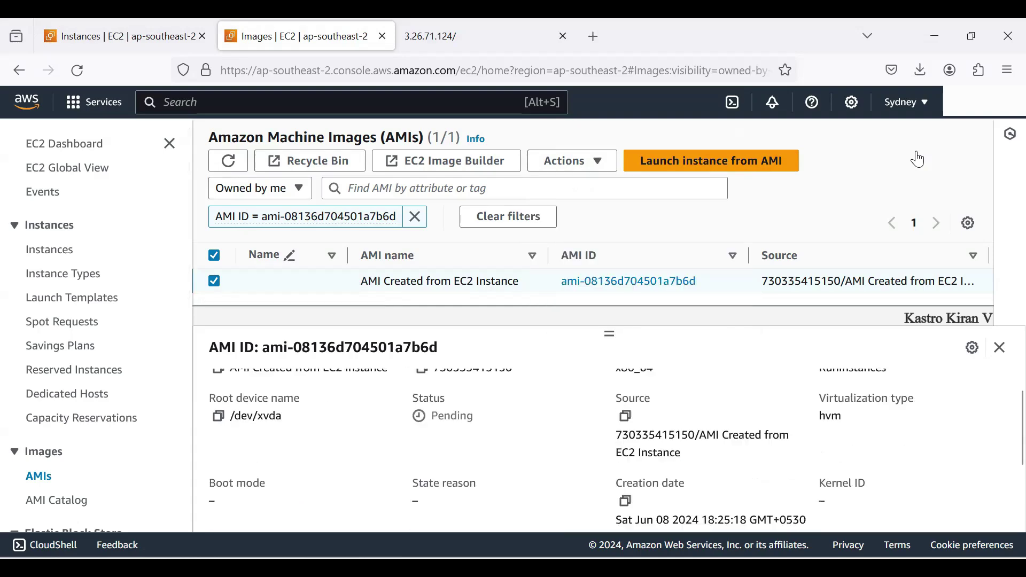
key(Up)
key(Up)
key(Up)
key(Up)
key(Up)
key(Up)
key(Up)
key(Up)
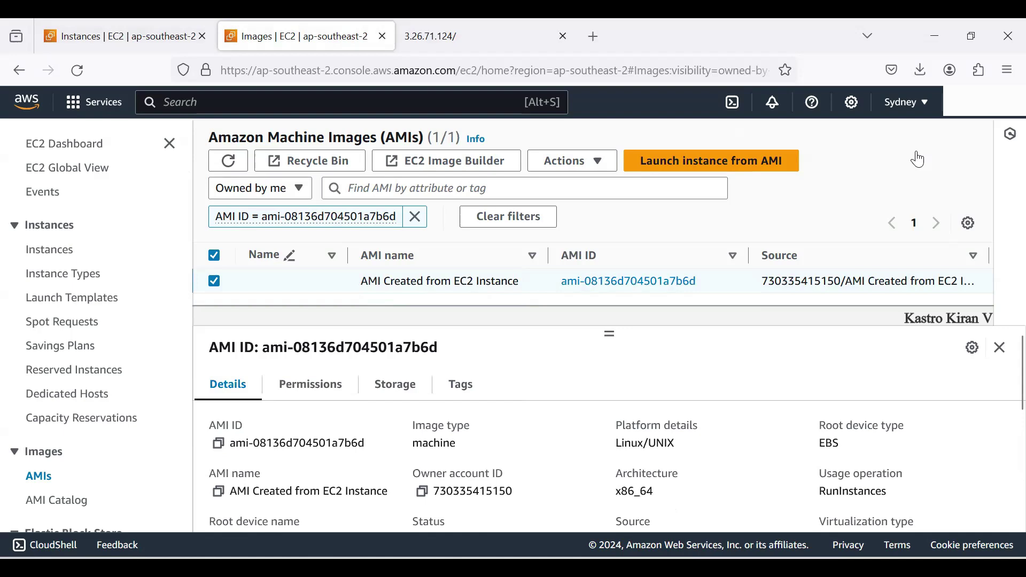
- Examine the selected AMI's permissions, including its image share permission and shared accounts
key(Right)
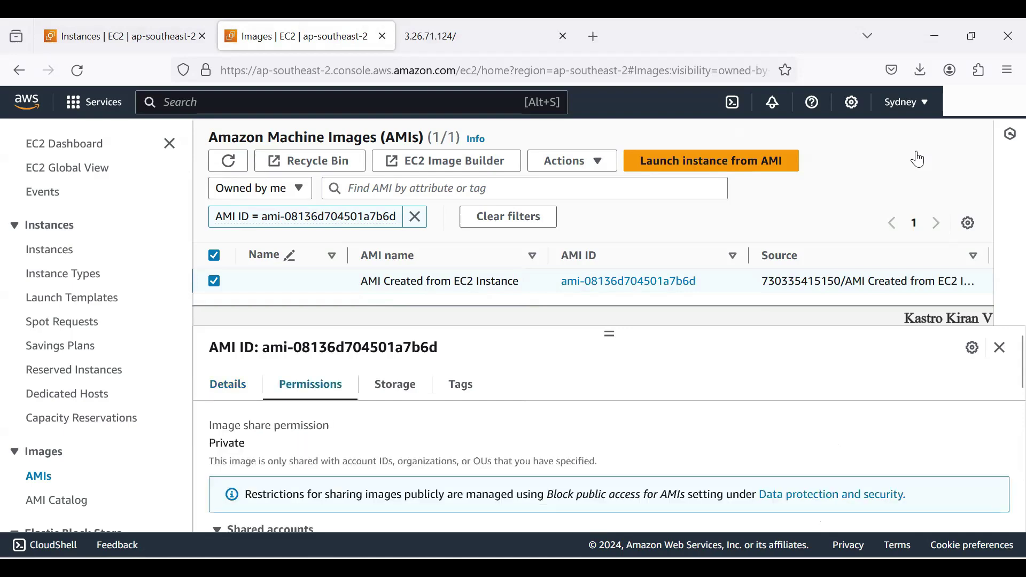
key(Down)
key(Down)
key(Down)
key(Down)
key(Down)
key(Down)
key(Down)
key(Down)
key(Down)
key(Down)
key(Up)
key(Up)
key(Up)
key(Up)
key(Up)
key(Up)
key(Up)
key(Up)
key(Up)
key(Up)
- Examine the AMI's storage, including volume size and type, and compare its volume size with the source AMI Demo instance's
key(Right)
scroll(526, 485, down, 3)
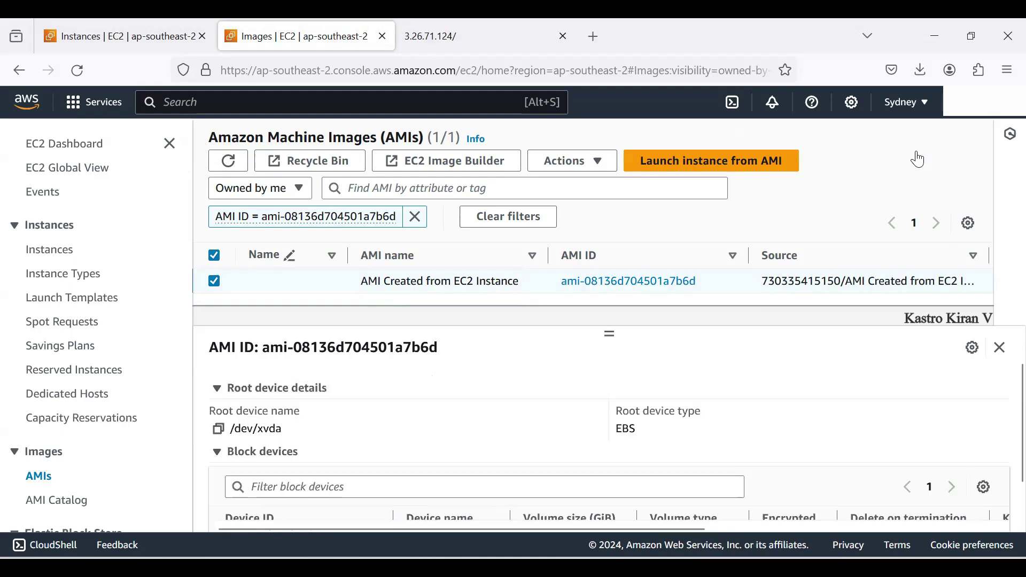
double_click(527, 486)
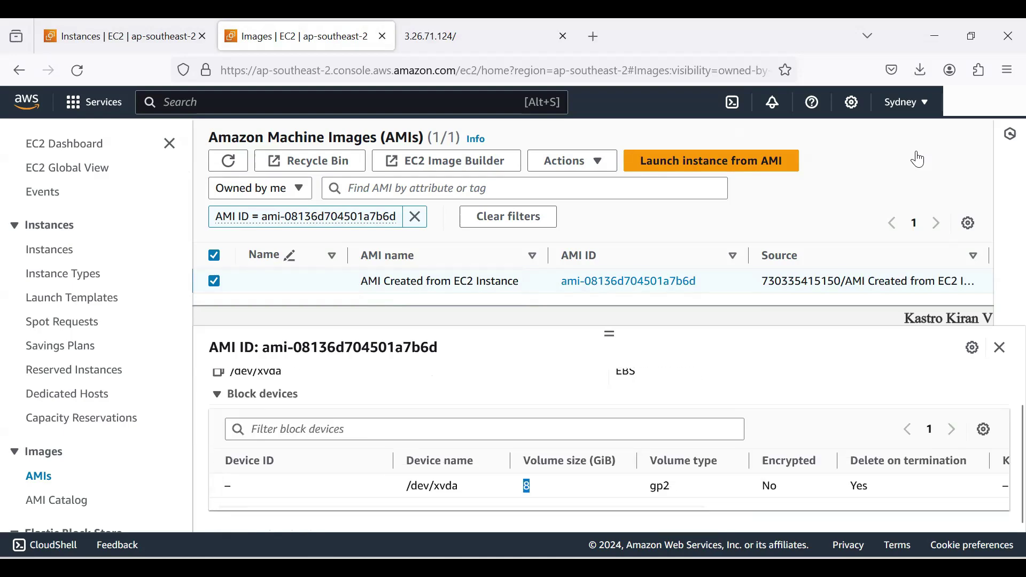
key(ctrl+shift+Tab)
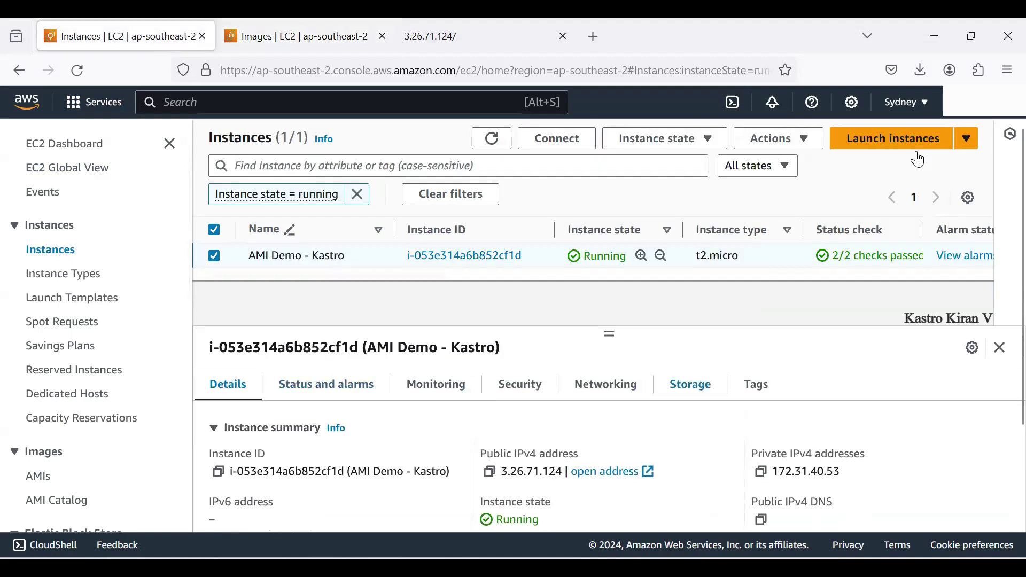
click(690, 384)
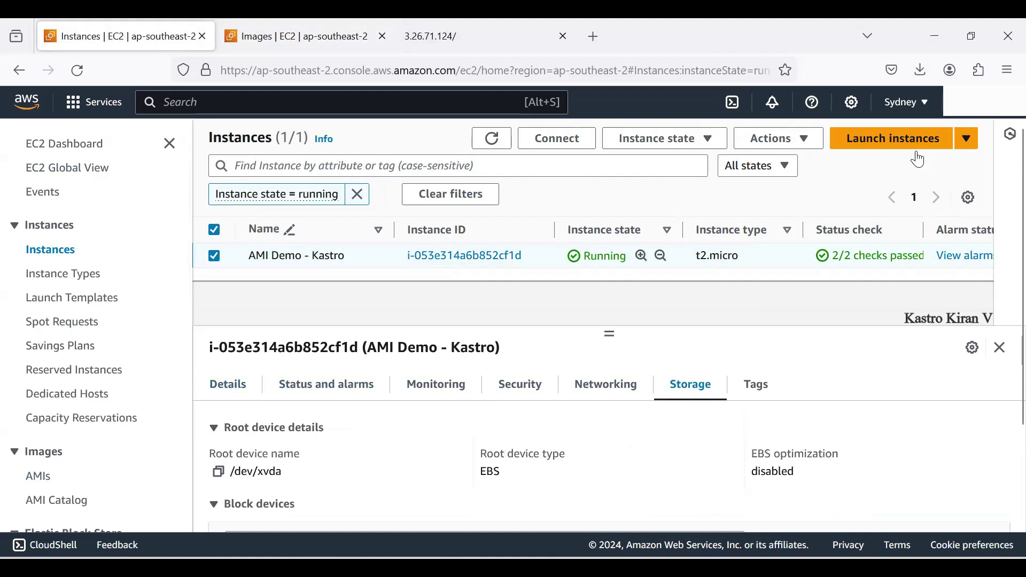
scroll(609, 449, down, 3)
double_click(557, 432)
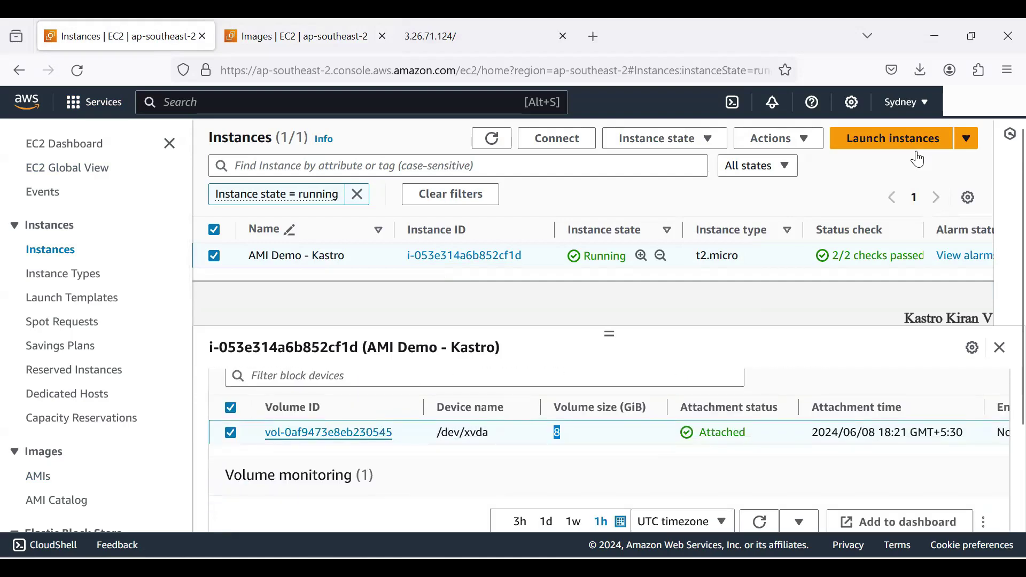
key(ctrl+Tab)
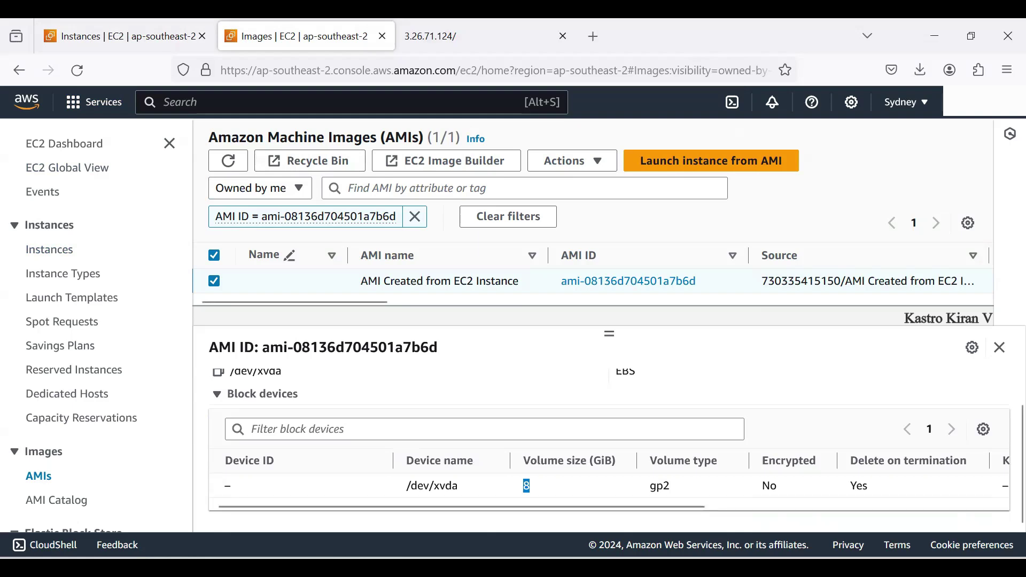
double_click(660, 486)
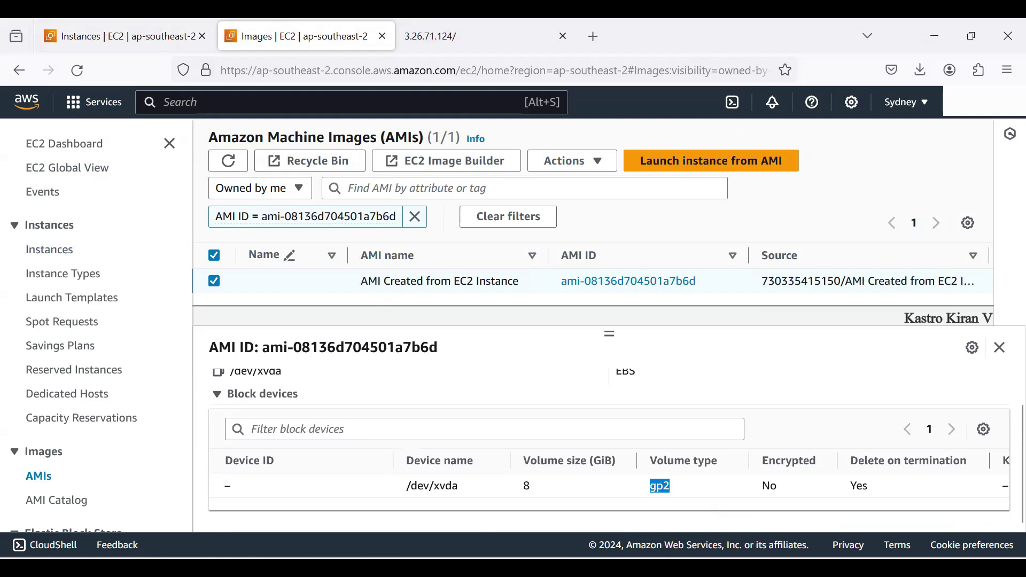
double_click(526, 485)
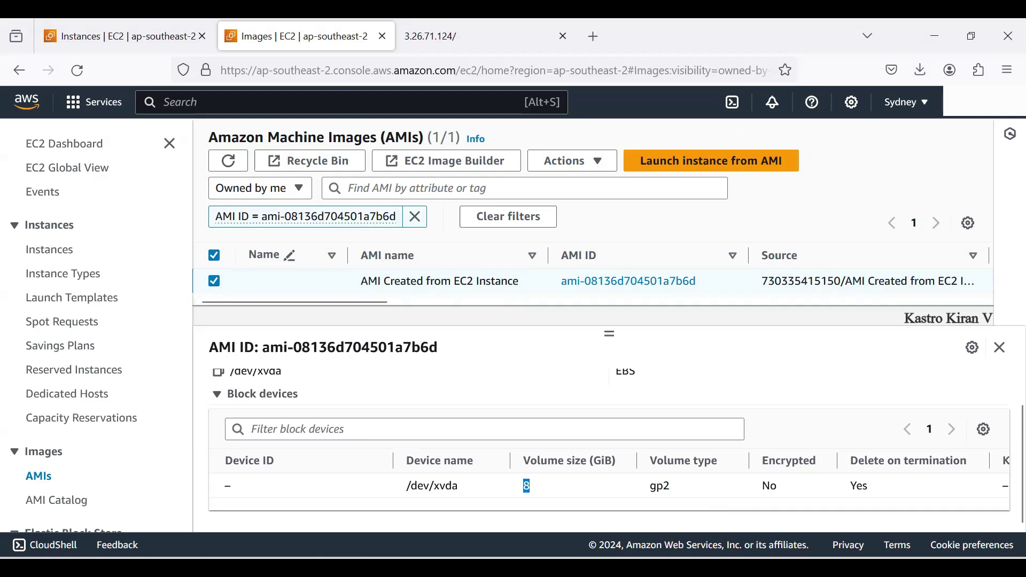
scroll(609, 438, up, 2)
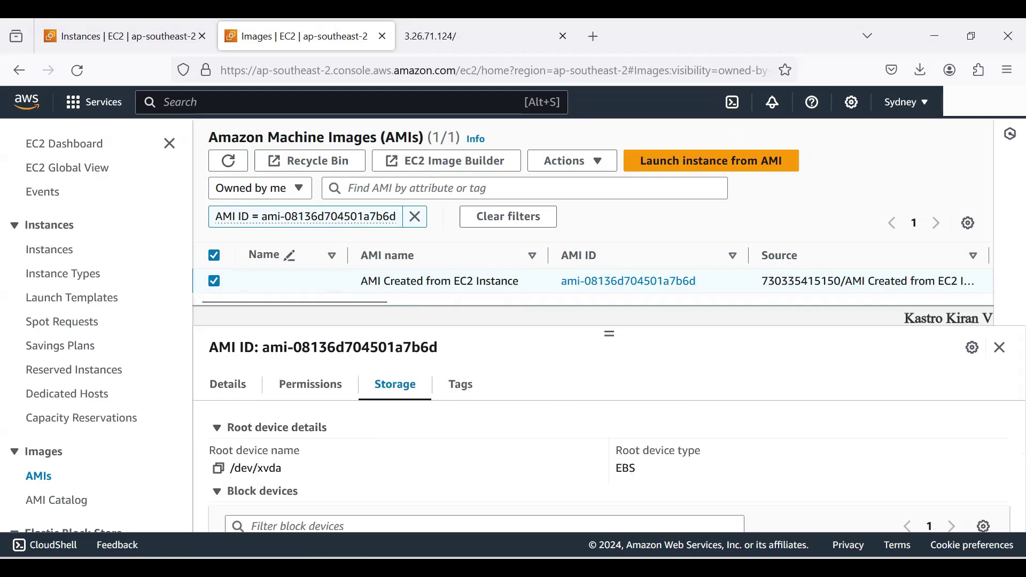
- Examine the AMI's list entry, including its name, owner, visibility, status, creation date, platform and block devices
drag(361, 281, 519, 281)
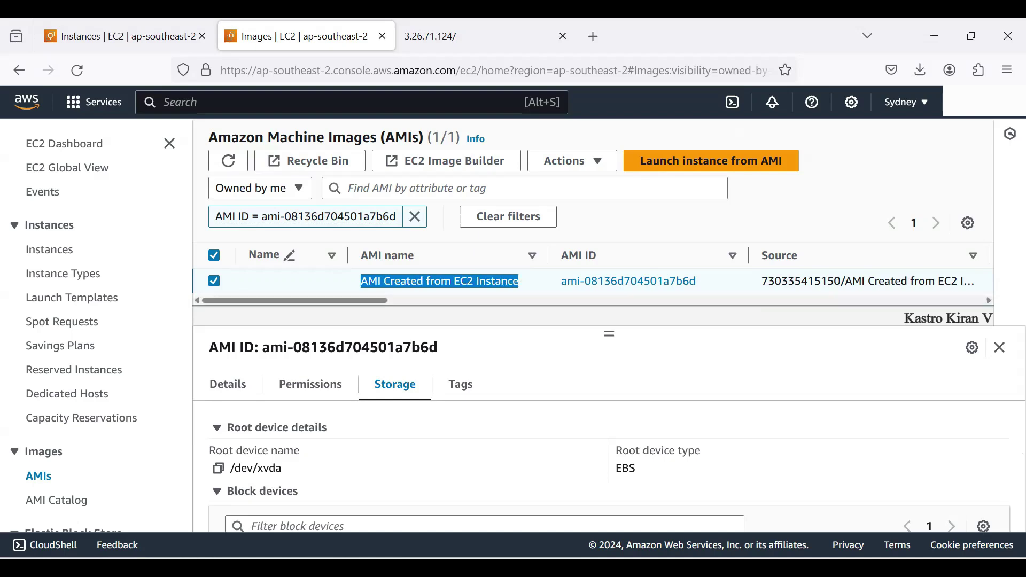
drag(331, 301, 497, 301)
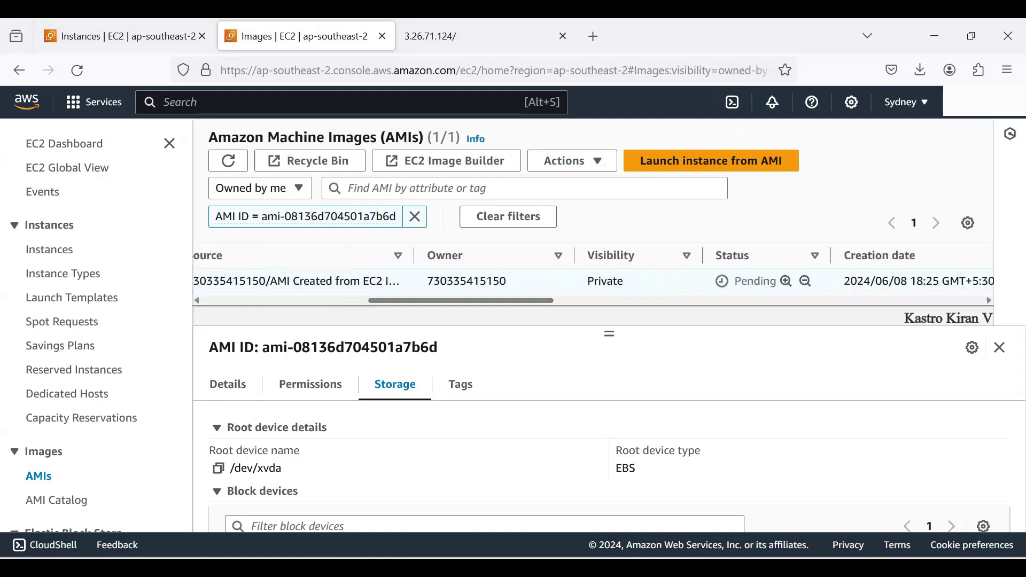
double_click(605, 281)
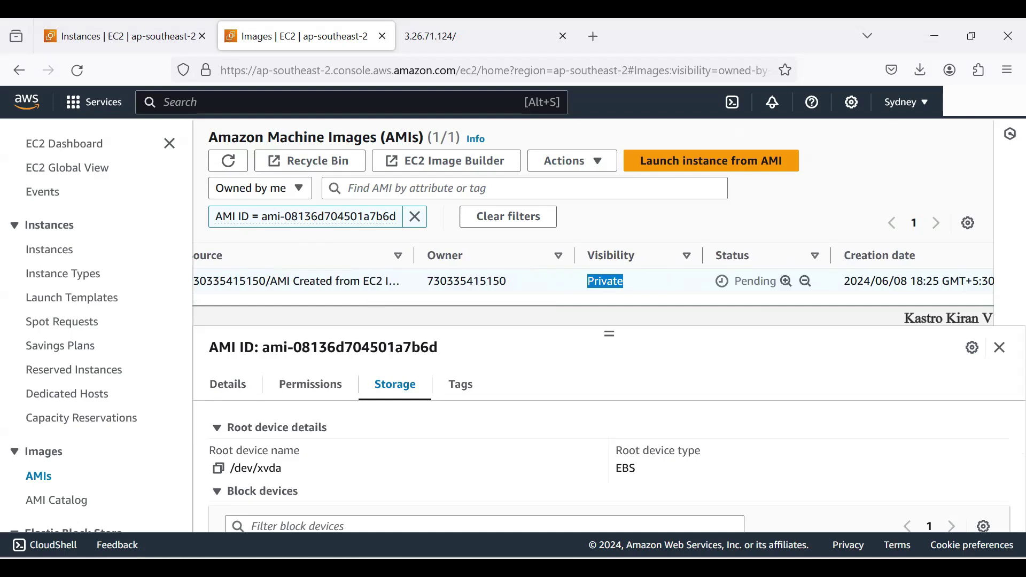
drag(507, 281, 426, 281)
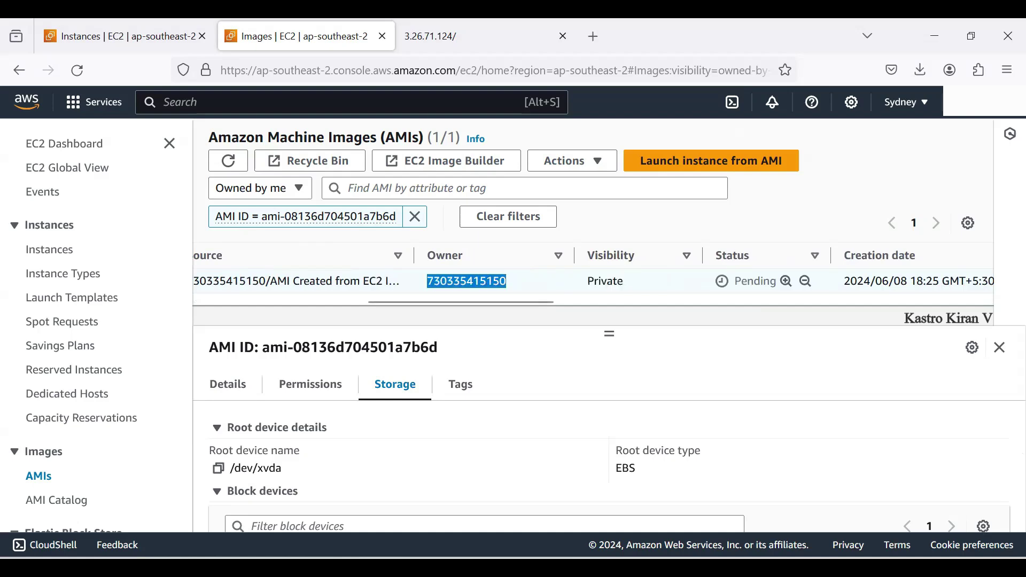
scroll(426, 281, right, 5)
drag(522, 281, 563, 281)
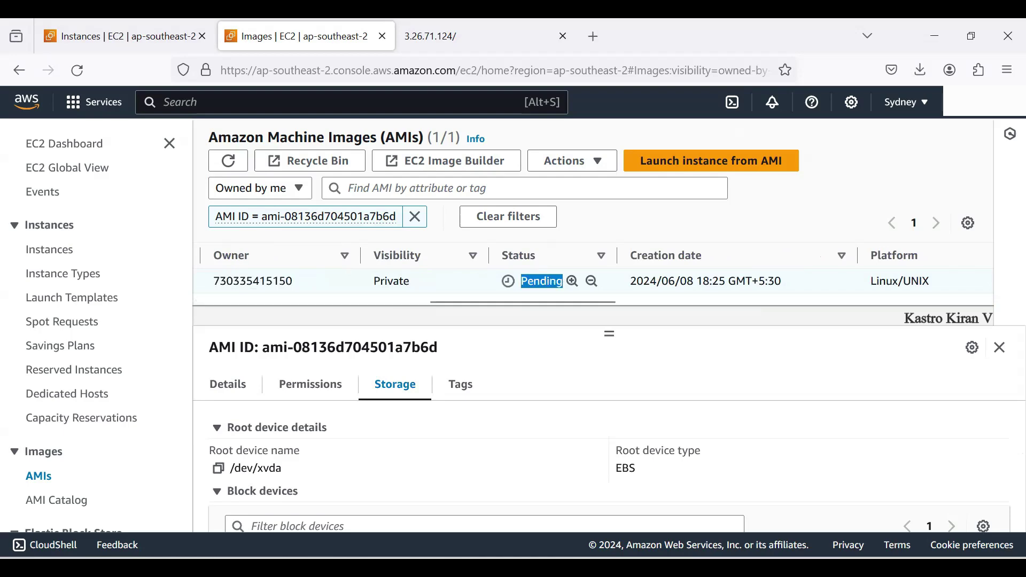
click(542, 282)
drag(518, 282, 563, 281)
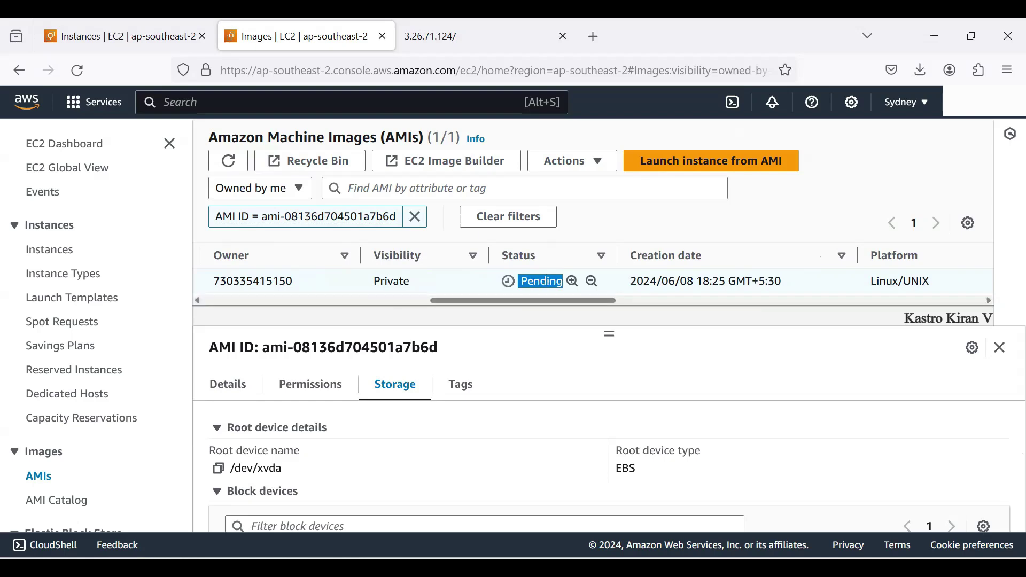
scroll(593, 273, right, 5)
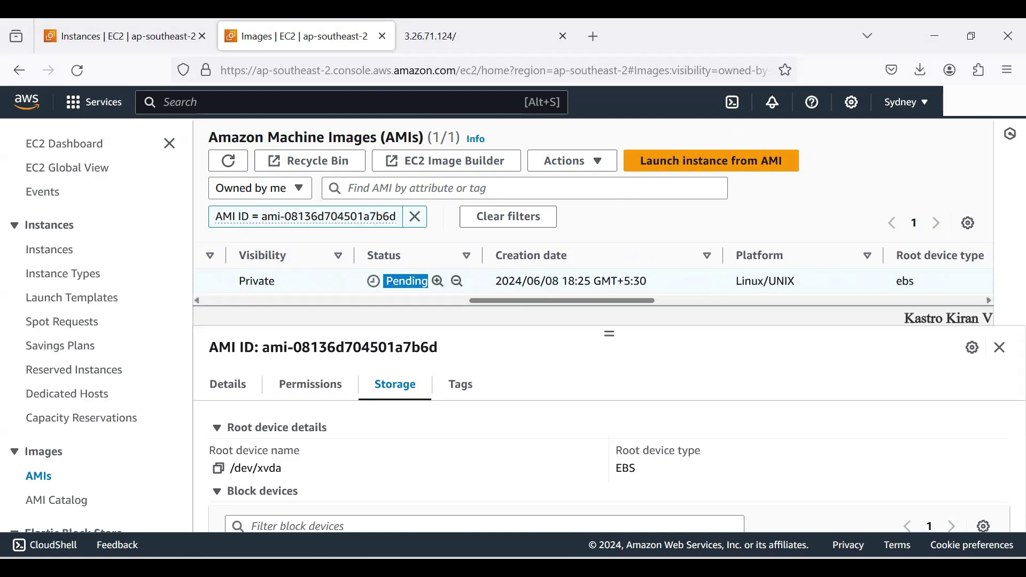
scroll(593, 272, right, 2)
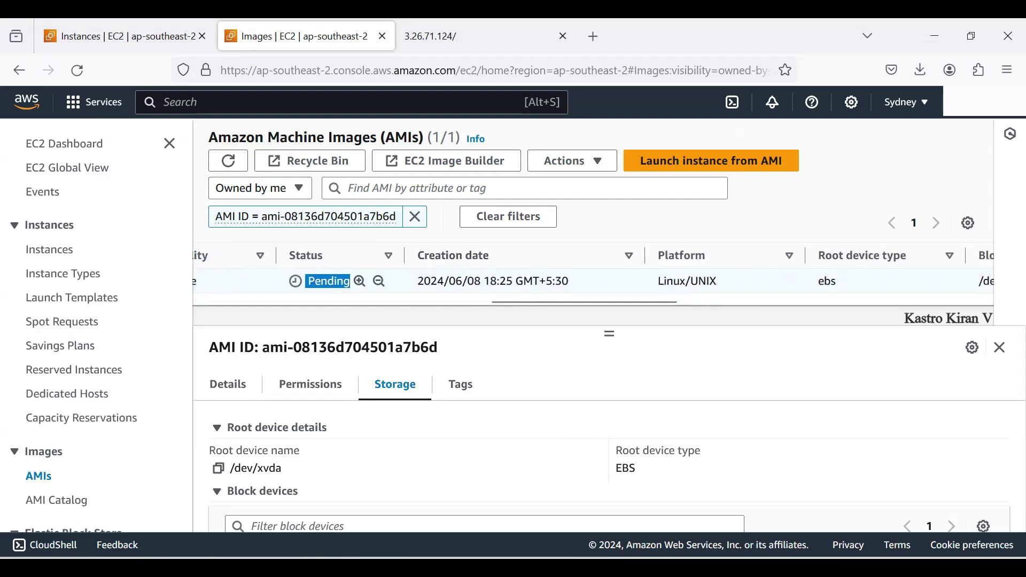
scroll(593, 273, right, 8)
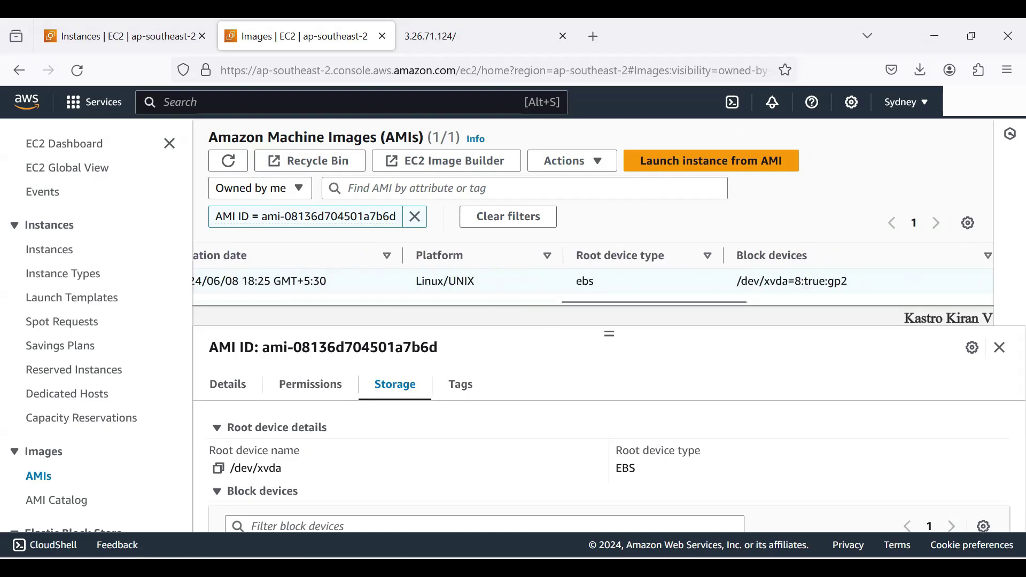
drag(417, 282, 474, 282)
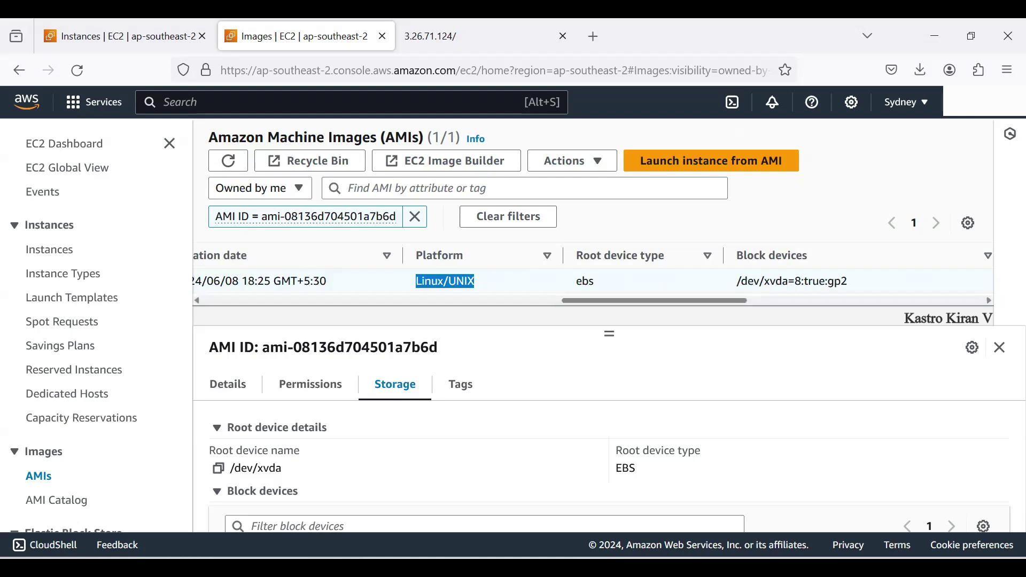
scroll(593, 278, right, 5)
drag(744, 301, 618, 301)
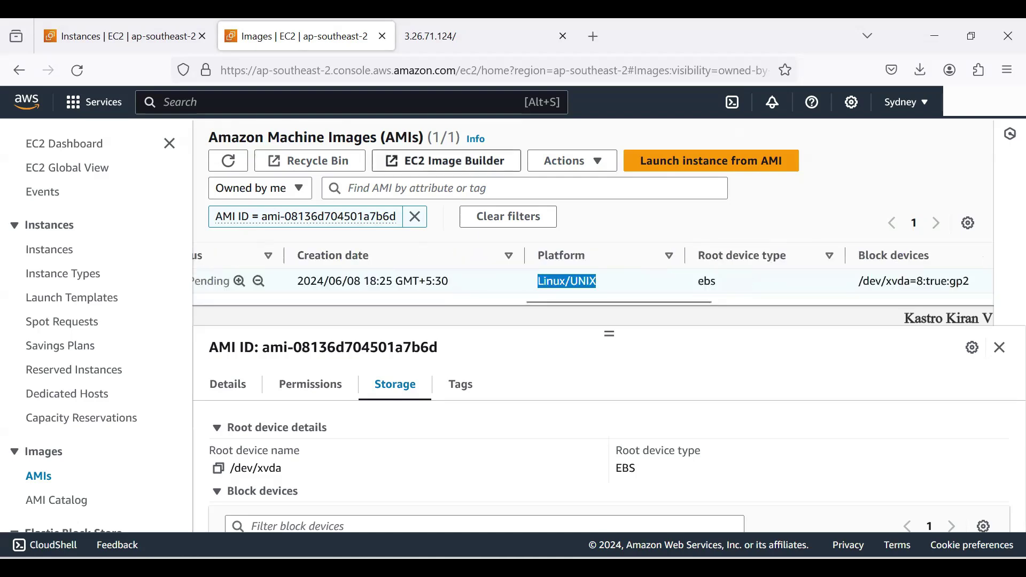
- Refresh the list of AMIs and check the status of AMI Created from EC2 Instance
click(228, 160)
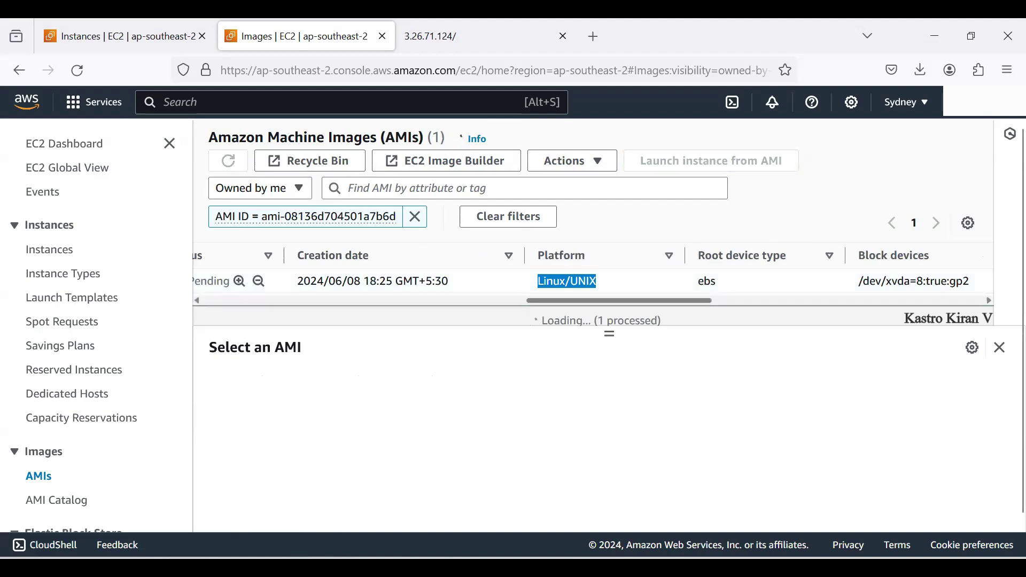
drag(710, 299, 939, 297)
scroll(920, 290, left, 15)
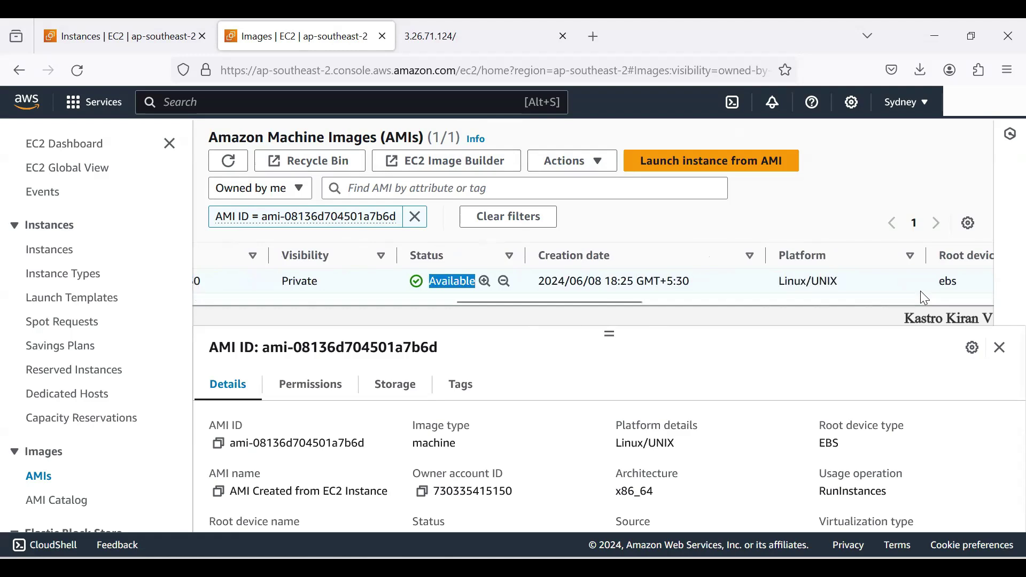
scroll(921, 292, left, 15)
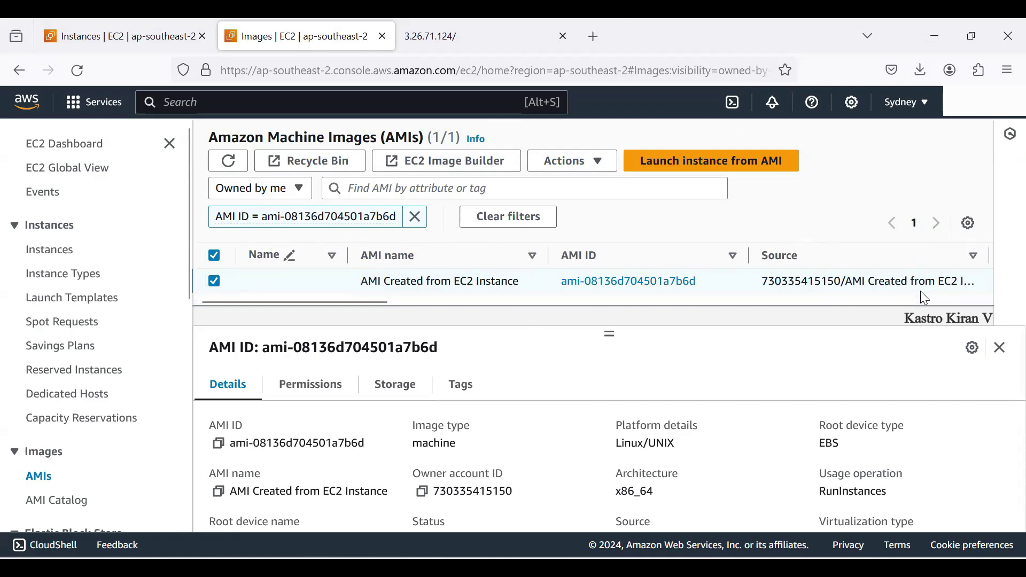
- Start launching an instance from the selected AMI, name it New Instance from AMI, and check its machine image
key(Return)
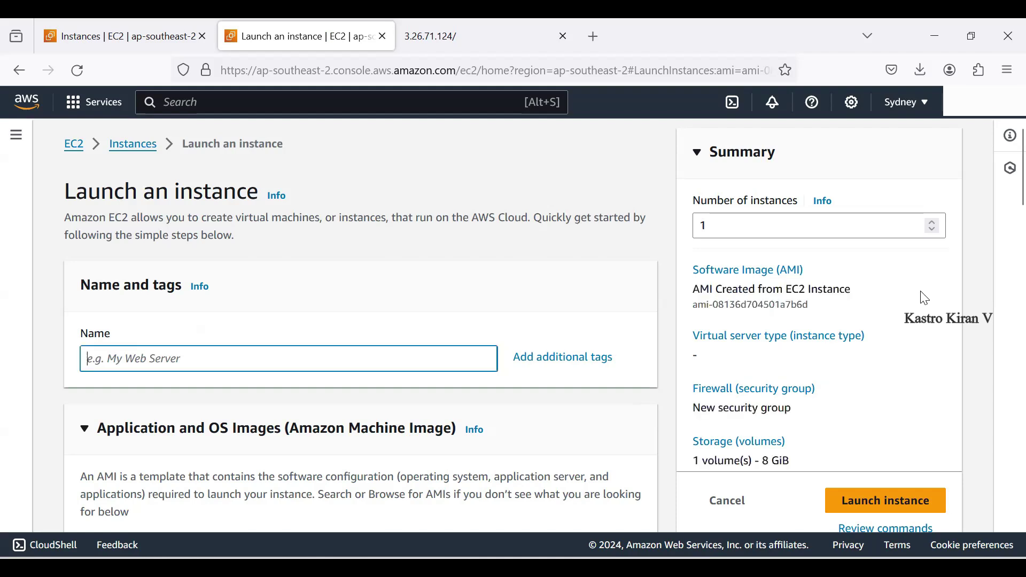
text(New I)
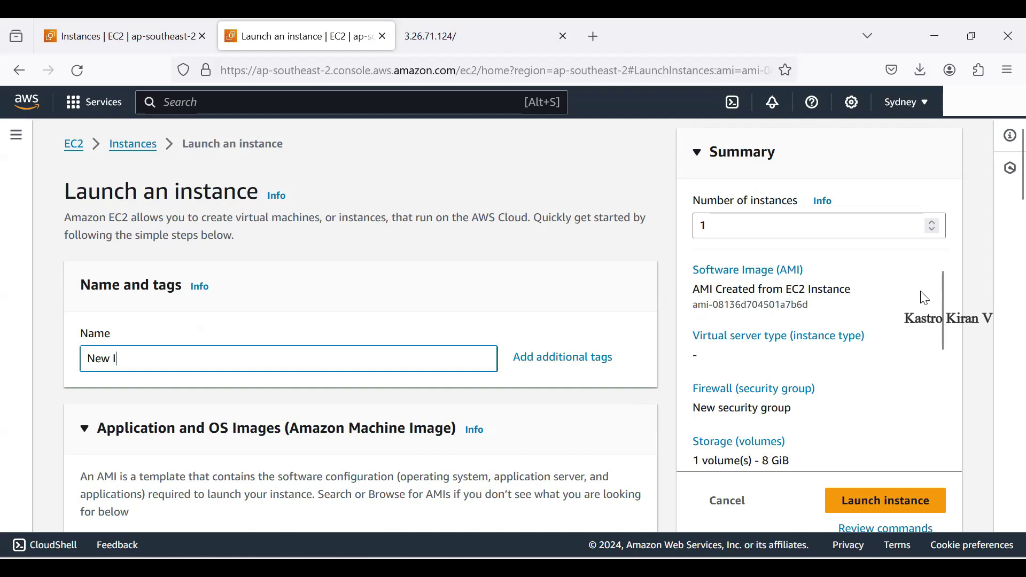
text(nstance from AMI)
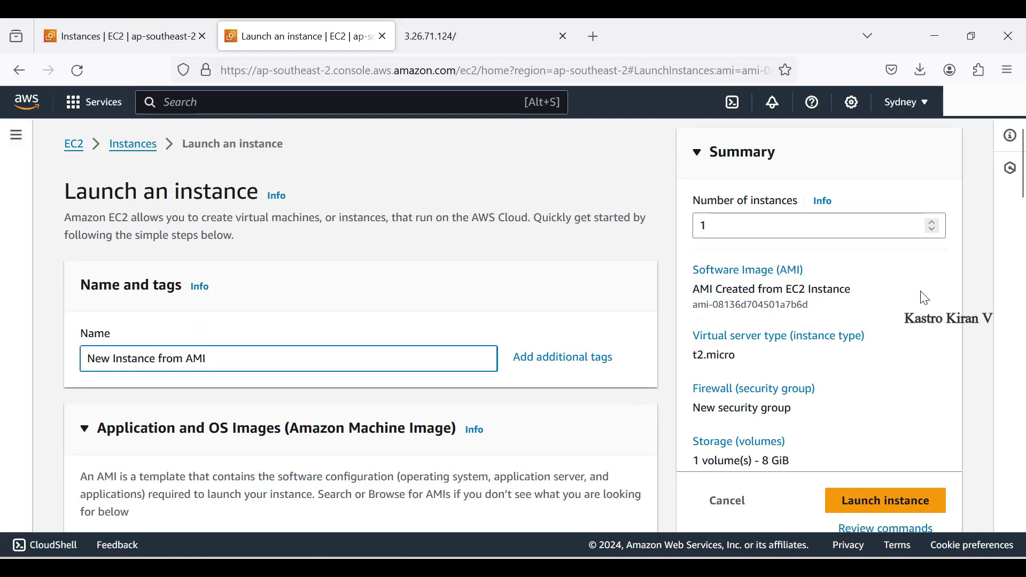
scroll(925, 298, down, 5)
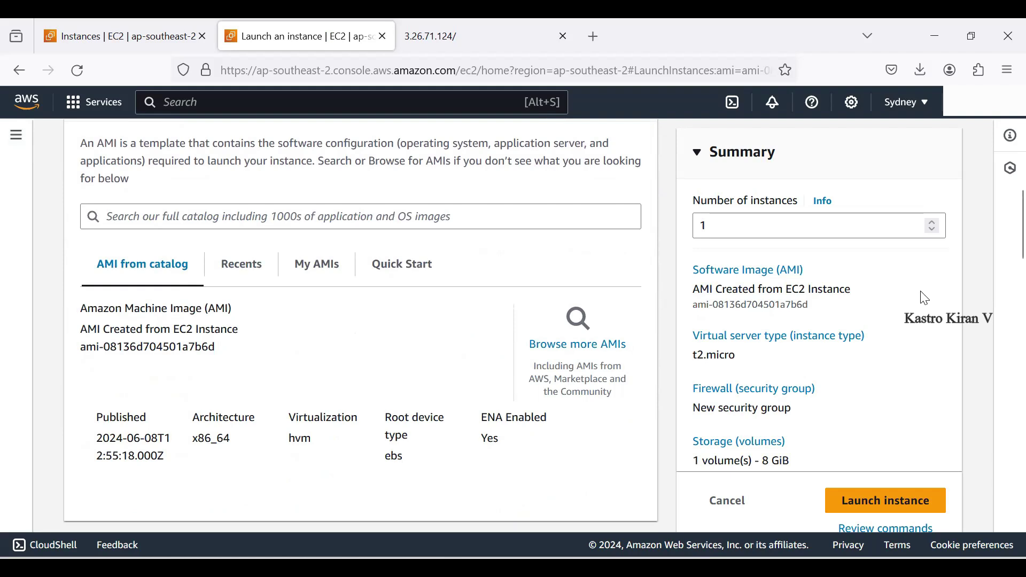
mouse_move(80, 309)
mouse_down()
mouse_move(134, 309)
mouse_move(216, 348)
mouse_move(311, 438)
mouse_move(499, 439)
mouse_up()
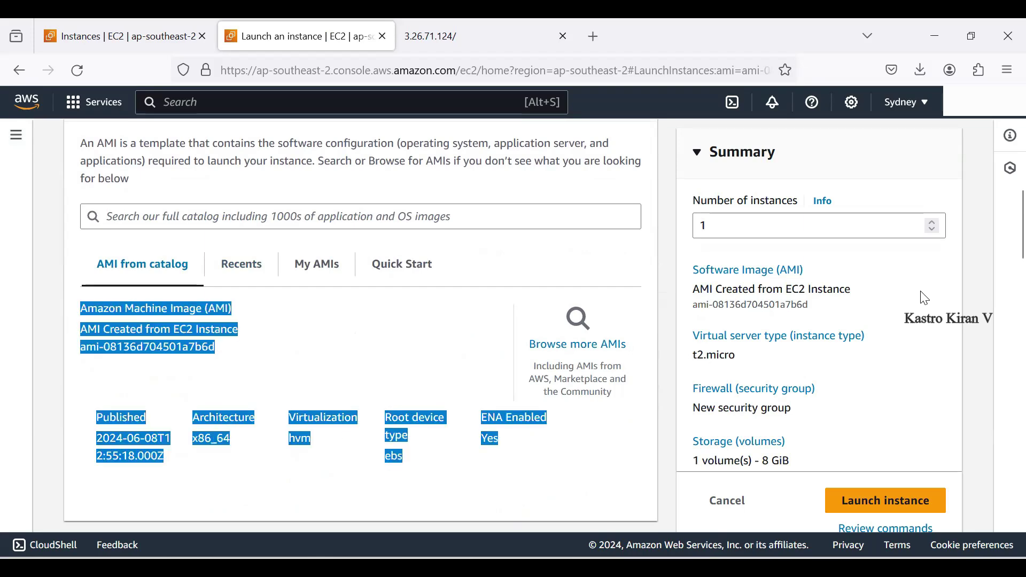
click(926, 299)
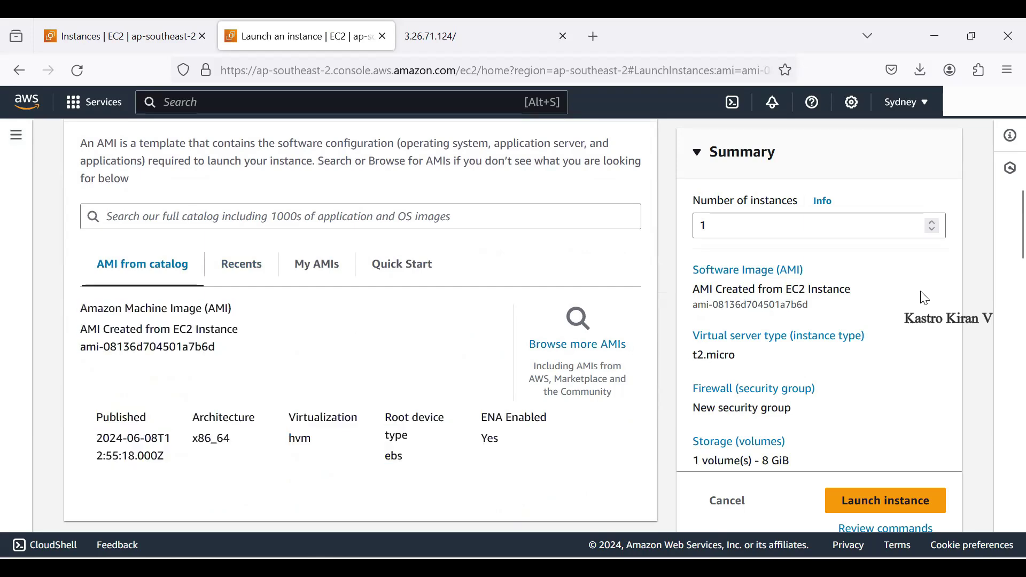
- Review the new instance's type and choose the existing Sydney RSA key pair for login
scroll(926, 298, down, 6)
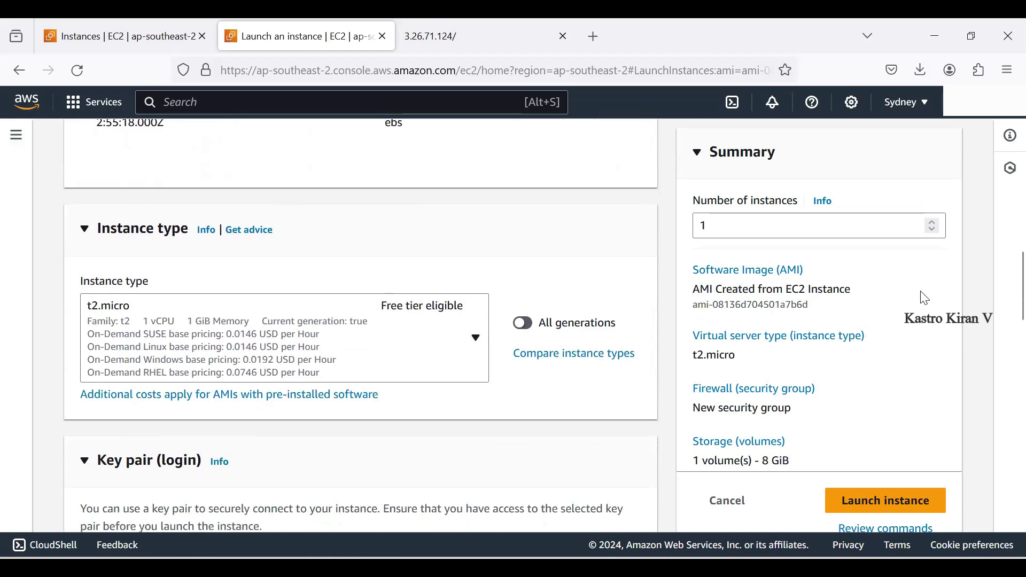
scroll(926, 298, down, 3)
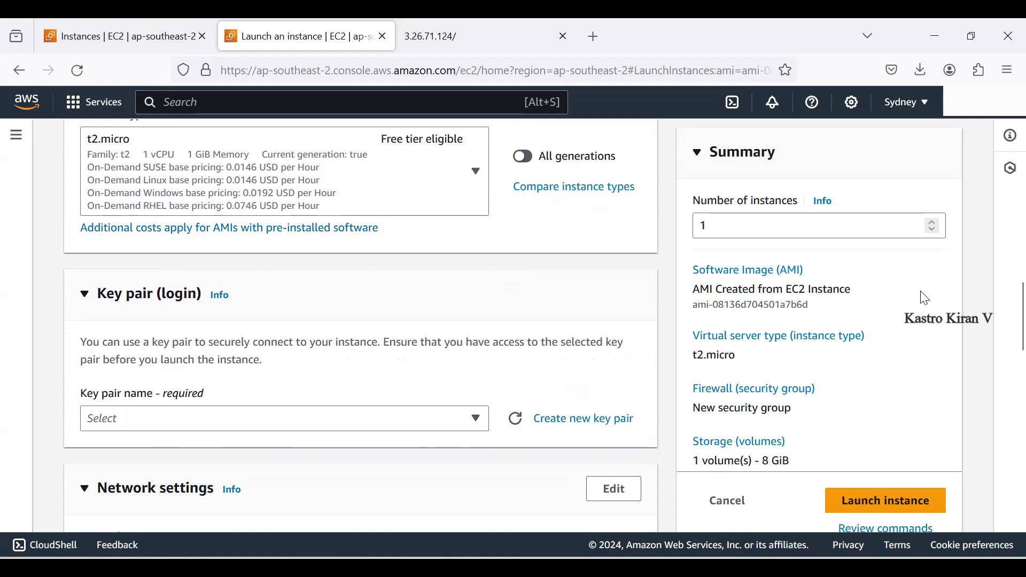
scroll(926, 298, down, 3)
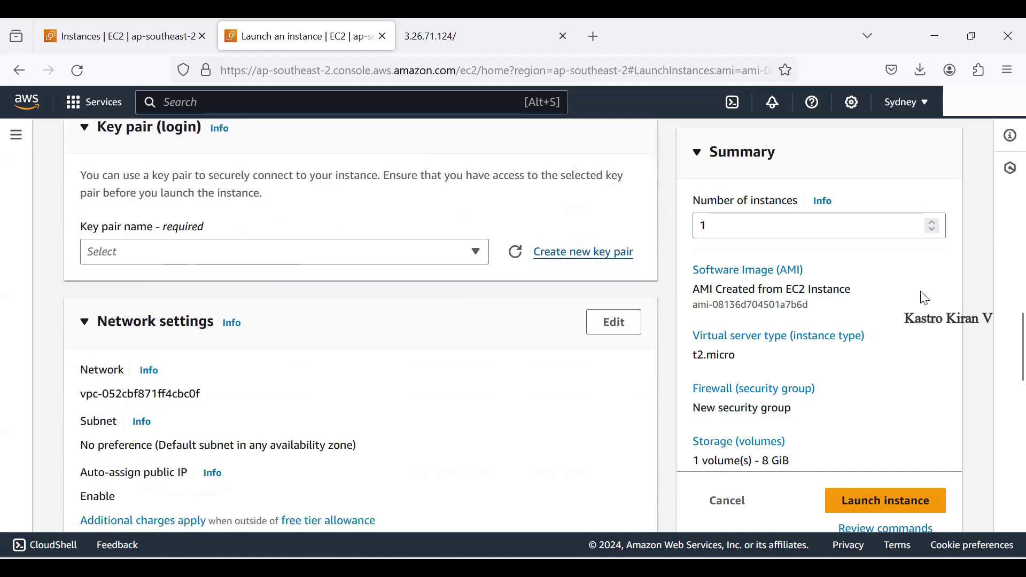
click(284, 252)
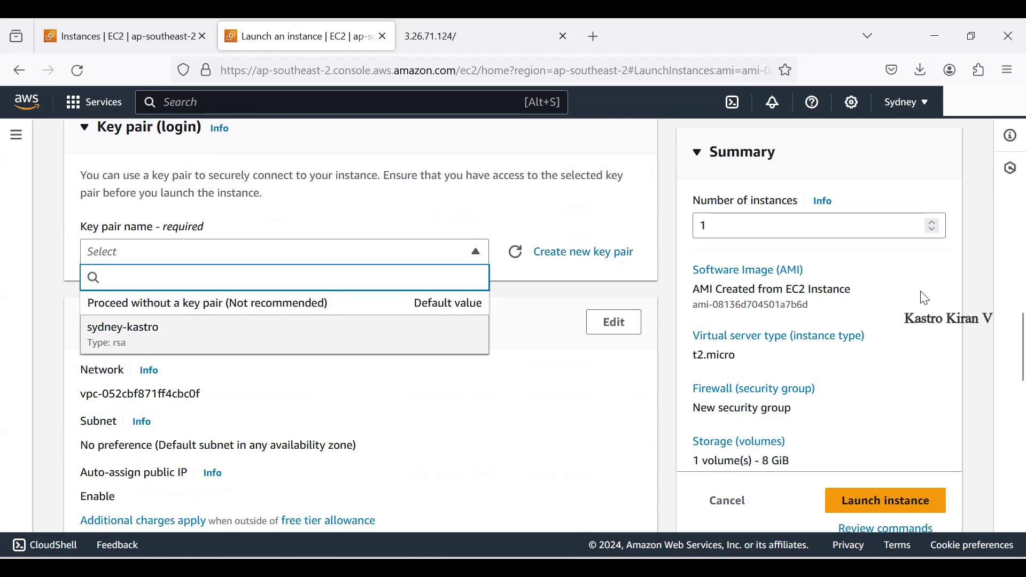
click(285, 334)
- Review the network settings and allow HTTP traffic from the internet in the new security group
scroll(926, 298, down, 3)
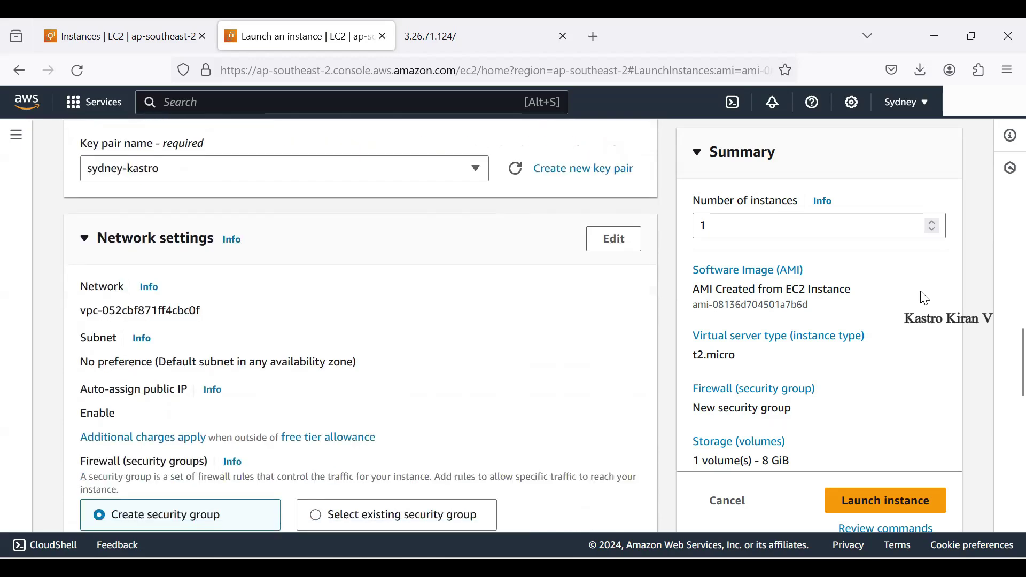
scroll(926, 298, down, 5)
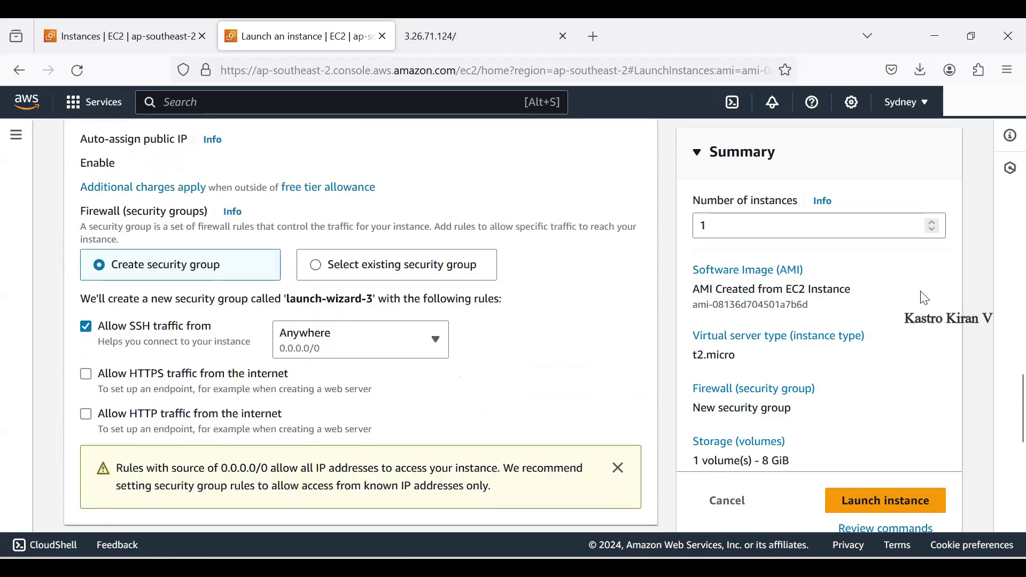
click(85, 414)
scroll(925, 298, down, 5)
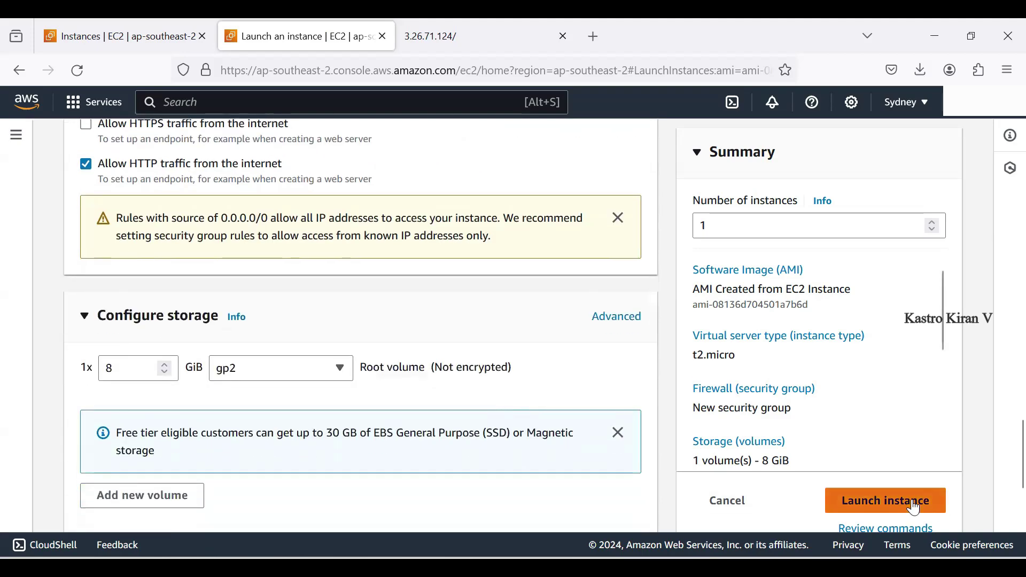
click(915, 507)
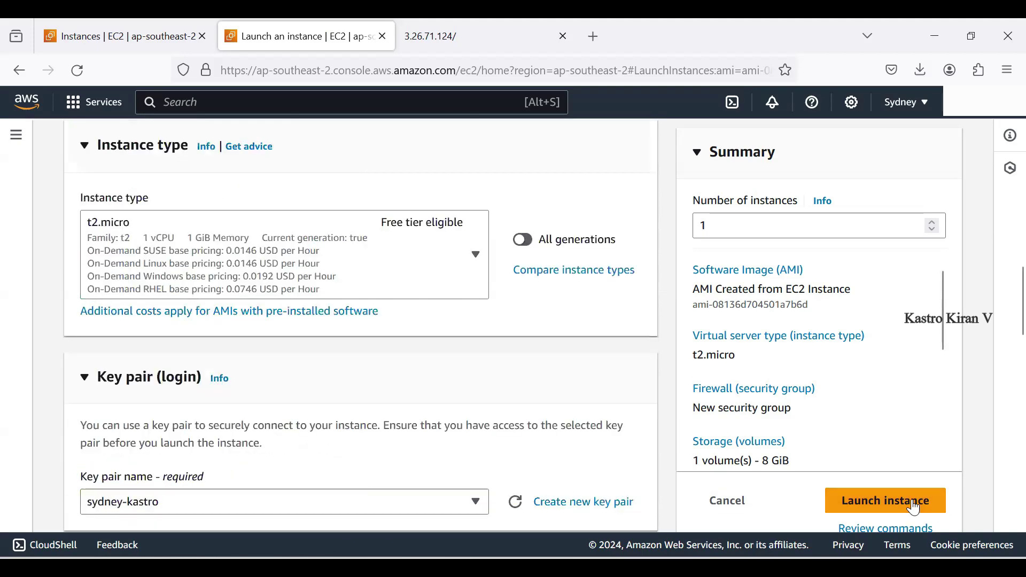
- Review the new instance's name, storage and advanced details down to the user data field
drag(208, 359, 83, 358)
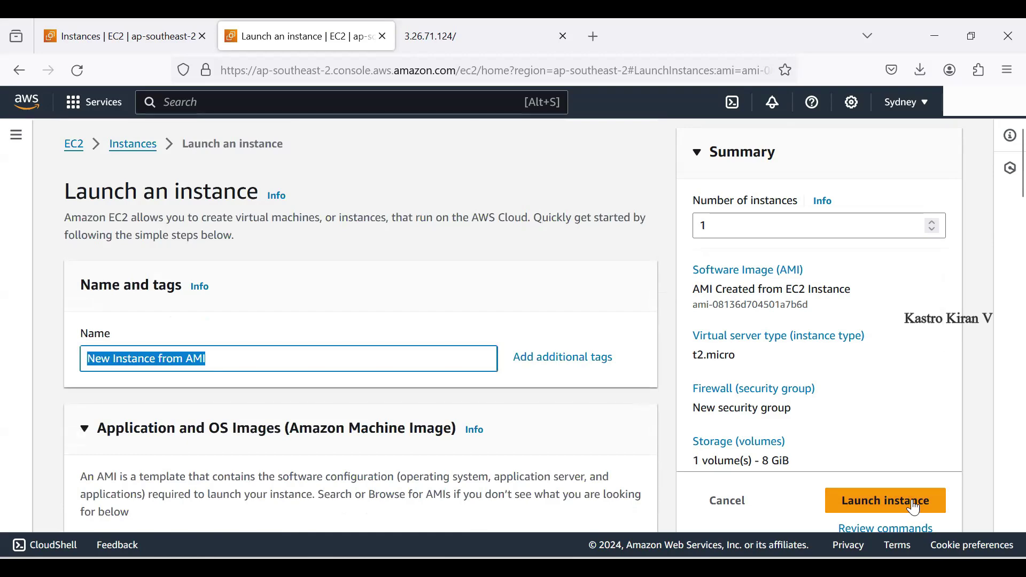
scroll(915, 506, down, 15)
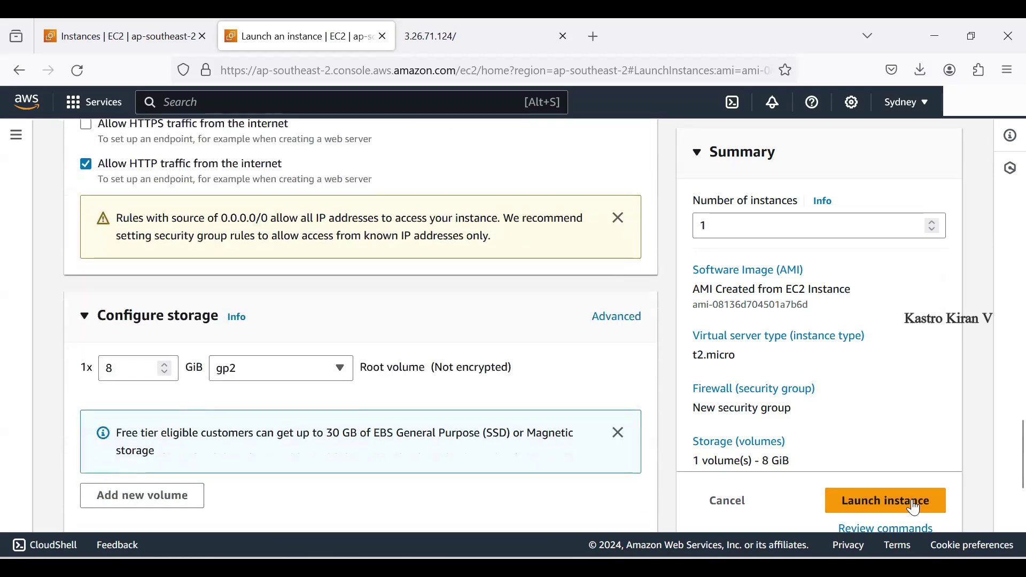
scroll(915, 507, down, 3)
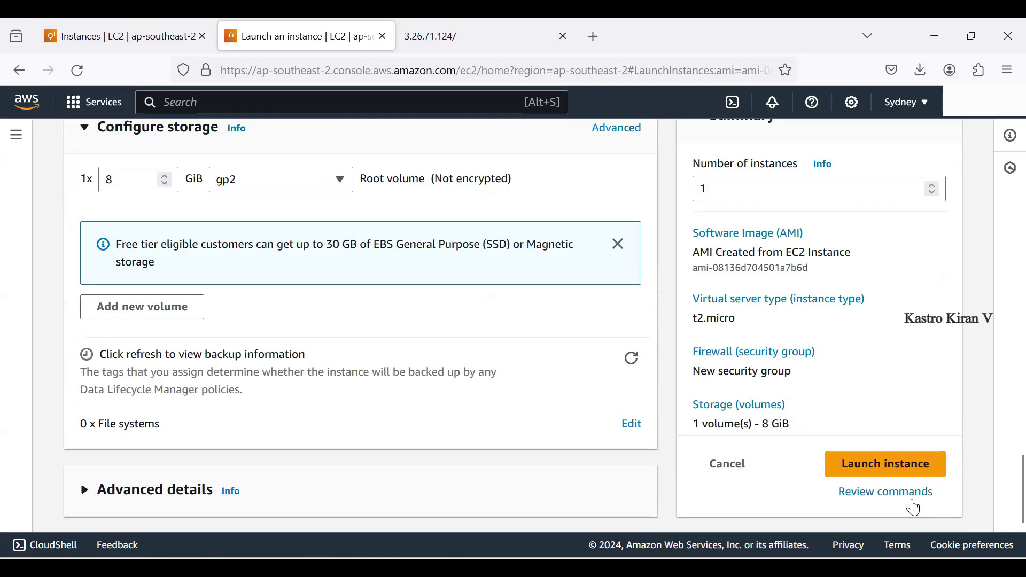
scroll(915, 506, down, 10)
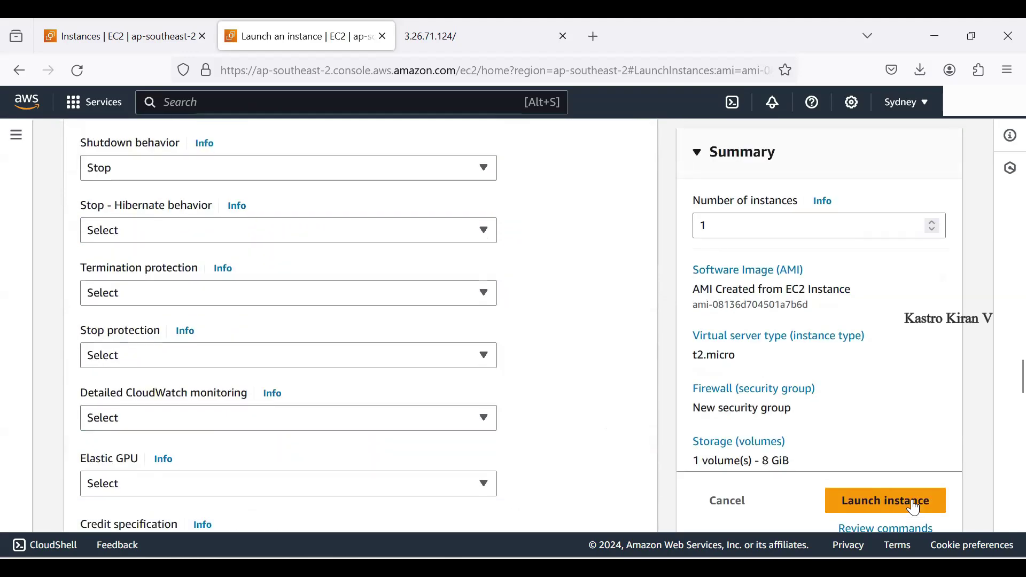
scroll(915, 507, down, 5)
scroll(914, 508, up, 2)
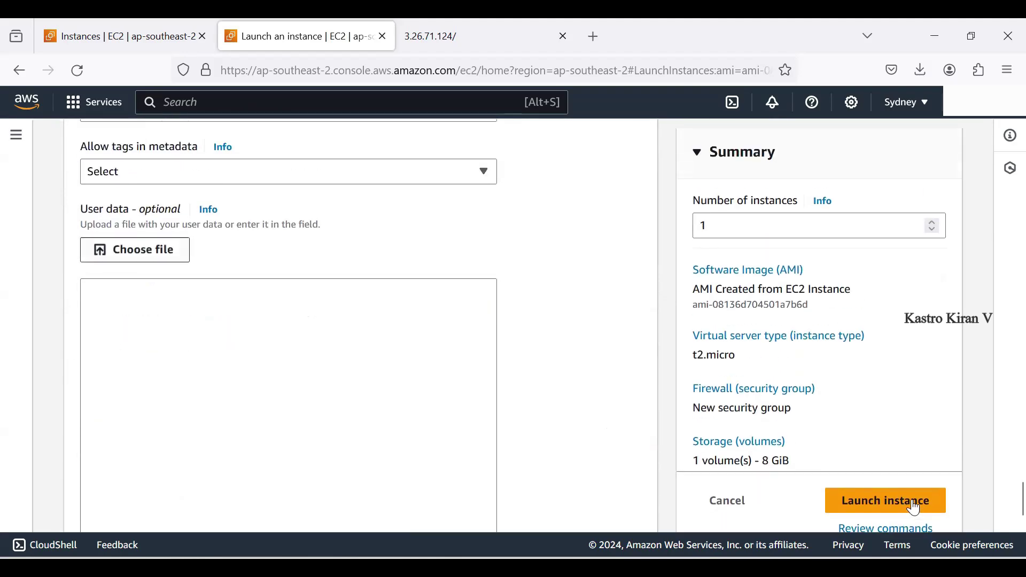
click(87, 291)
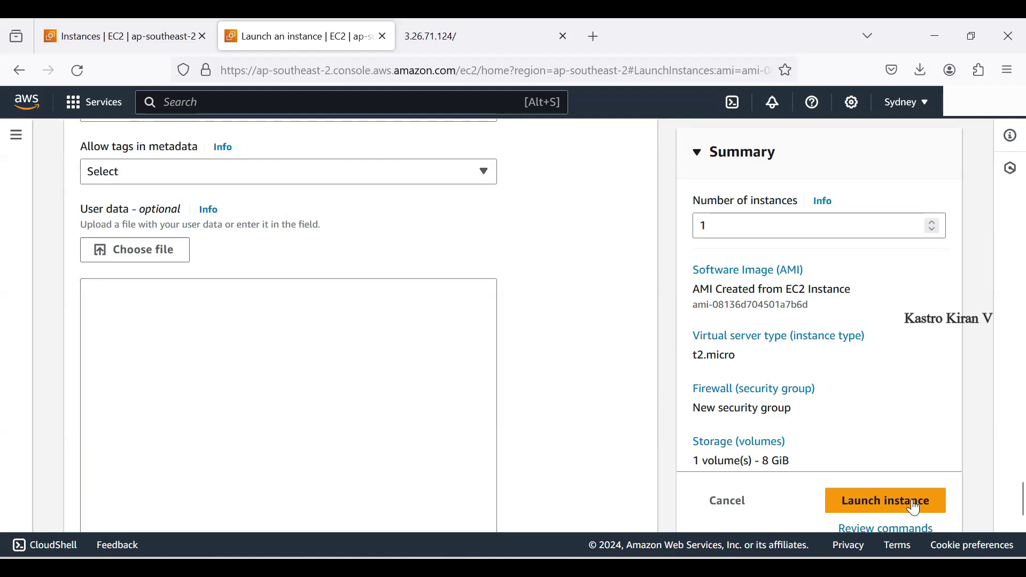
- Launch the instance with these settings and open its entry in the instances list
click(915, 508)
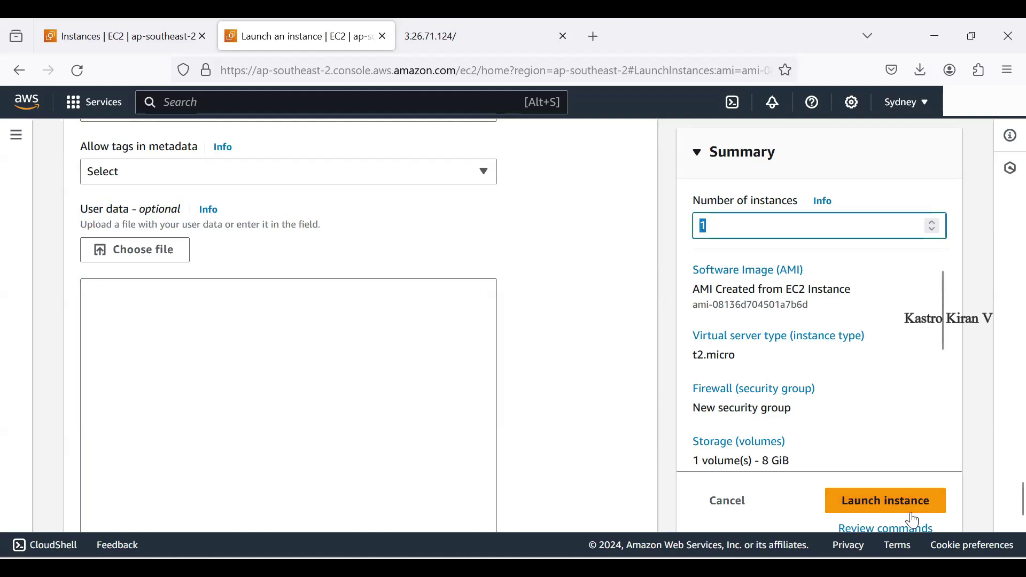
click(911, 513)
click(912, 512)
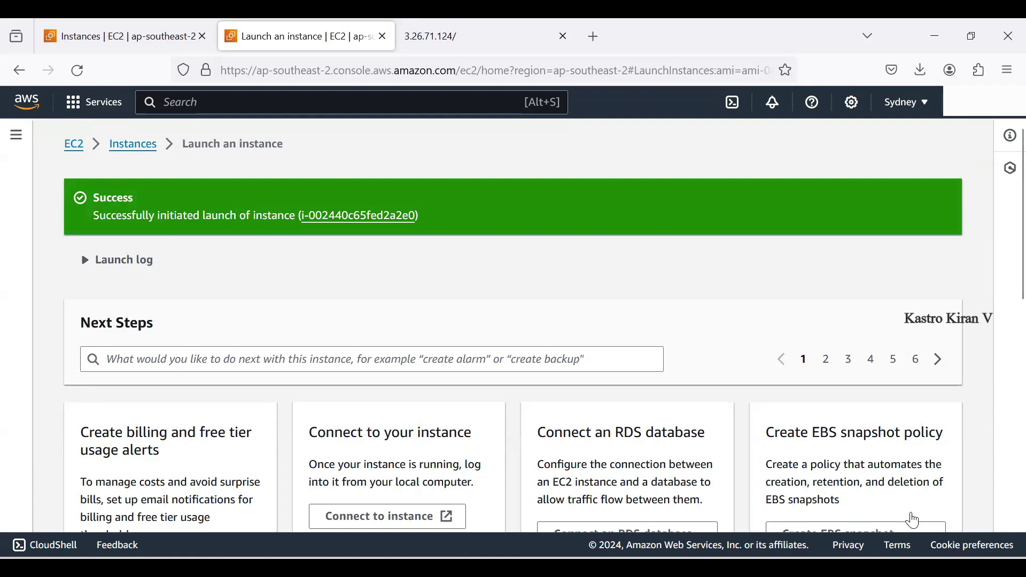
click(360, 216)
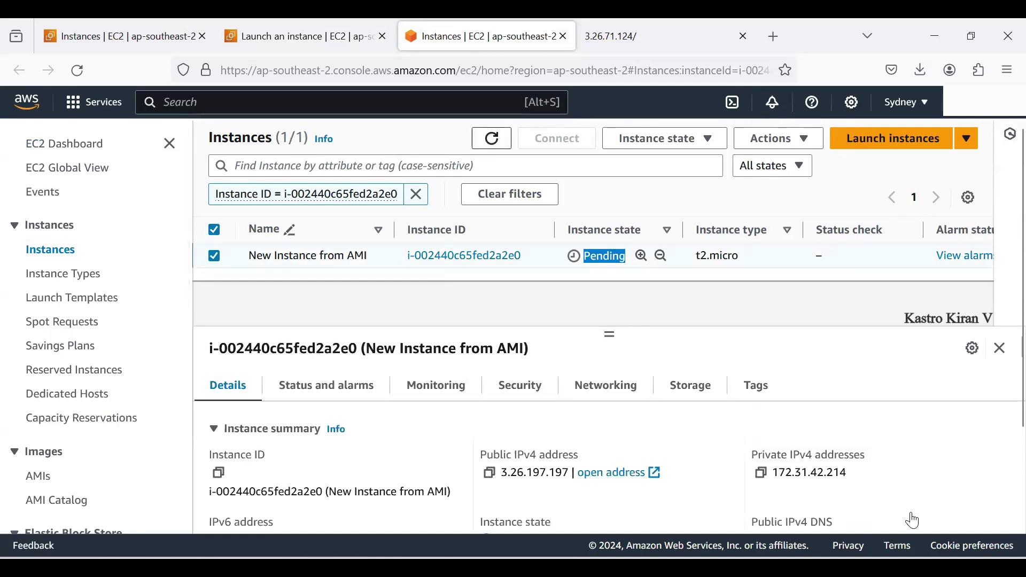
- Refresh the state of New Instance from AMI and open its public IPv4 address in a new browser tab
click(492, 138)
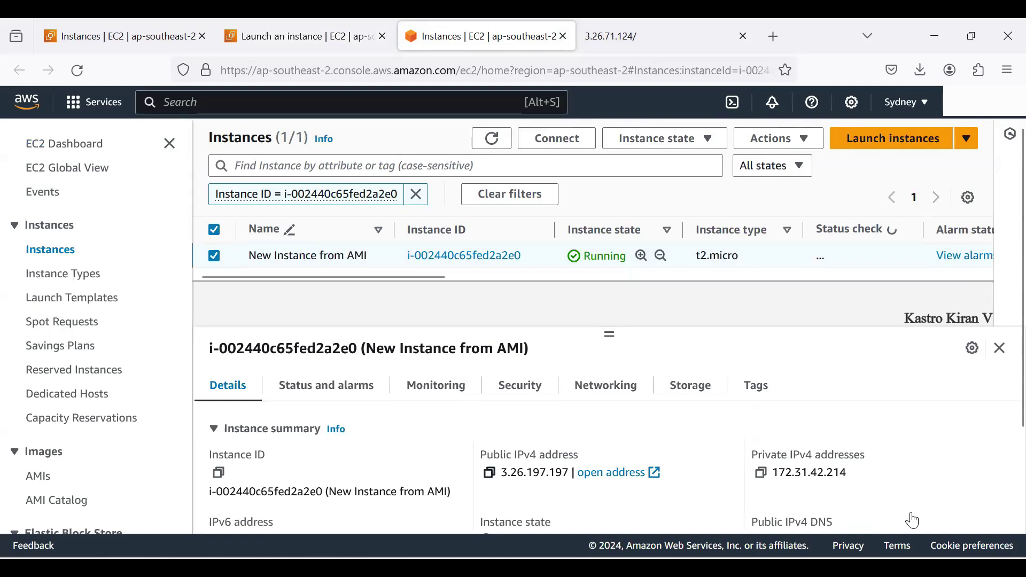
click(489, 472)
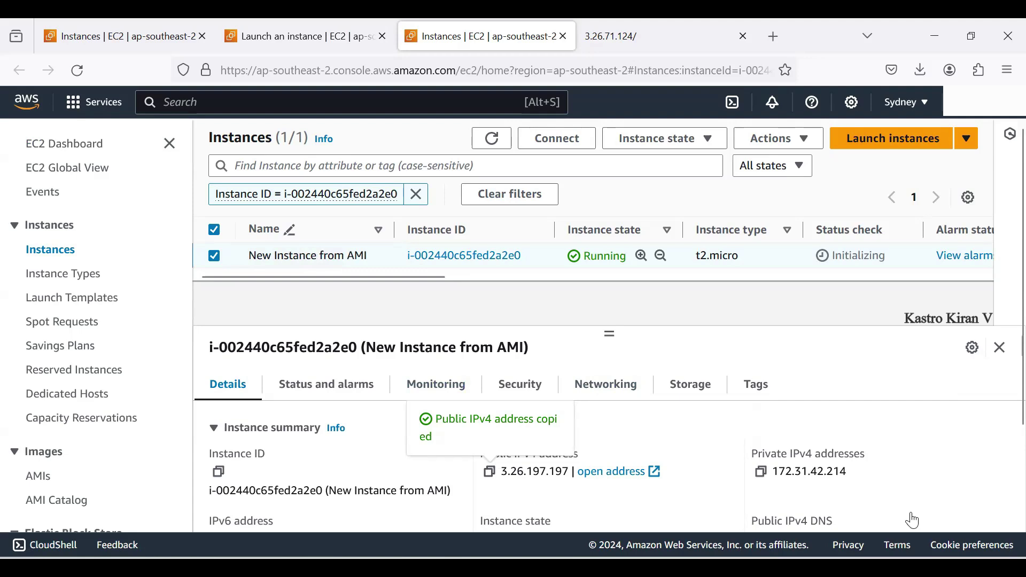
key(ctrl+t)
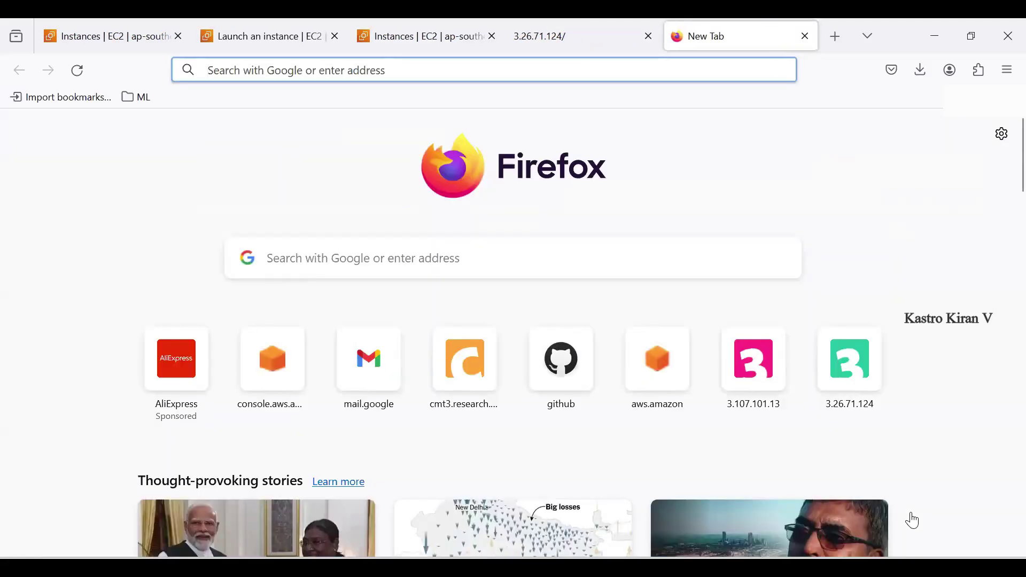
key(ctrl+v)
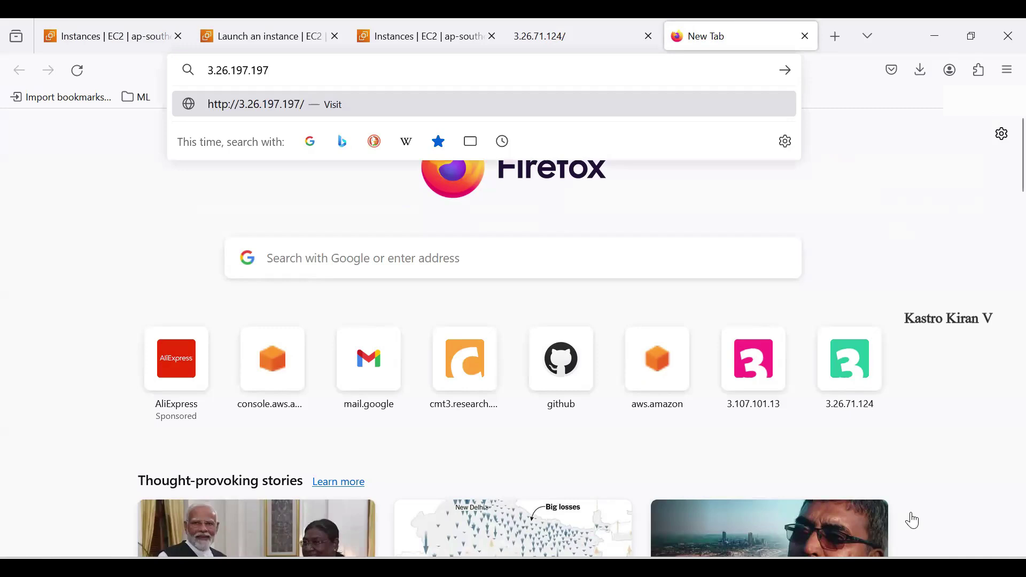
key(Return)
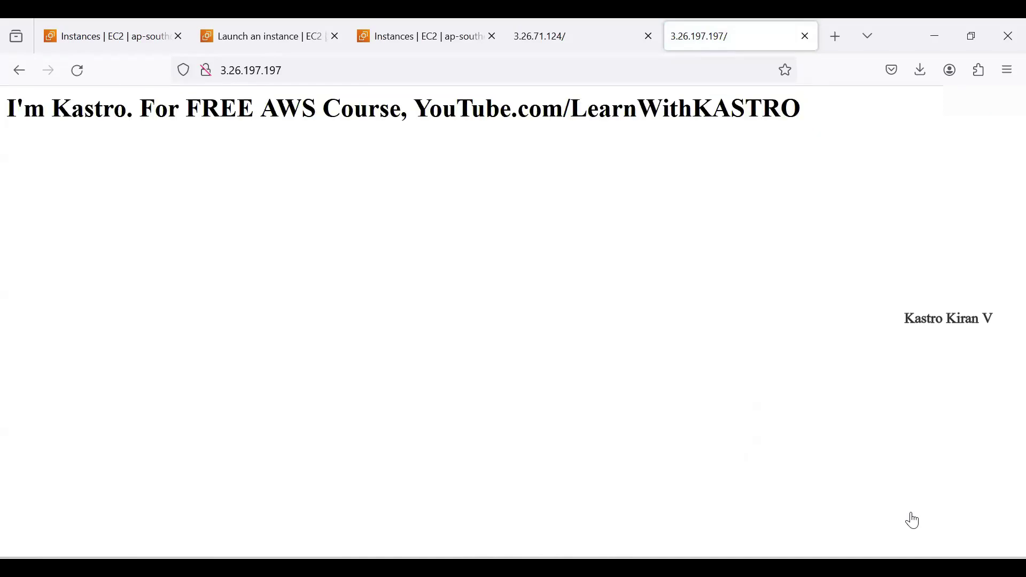
- Compare the new instance's web page with the original server's page at 3.26.71.124
key(ctrl+shift+Tab)
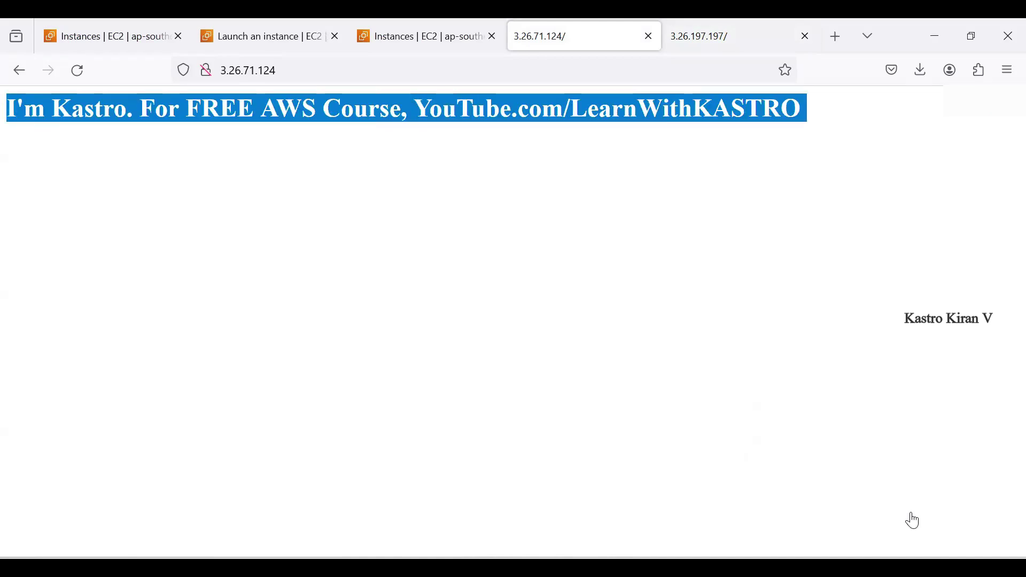
key(ctrl+Tab)
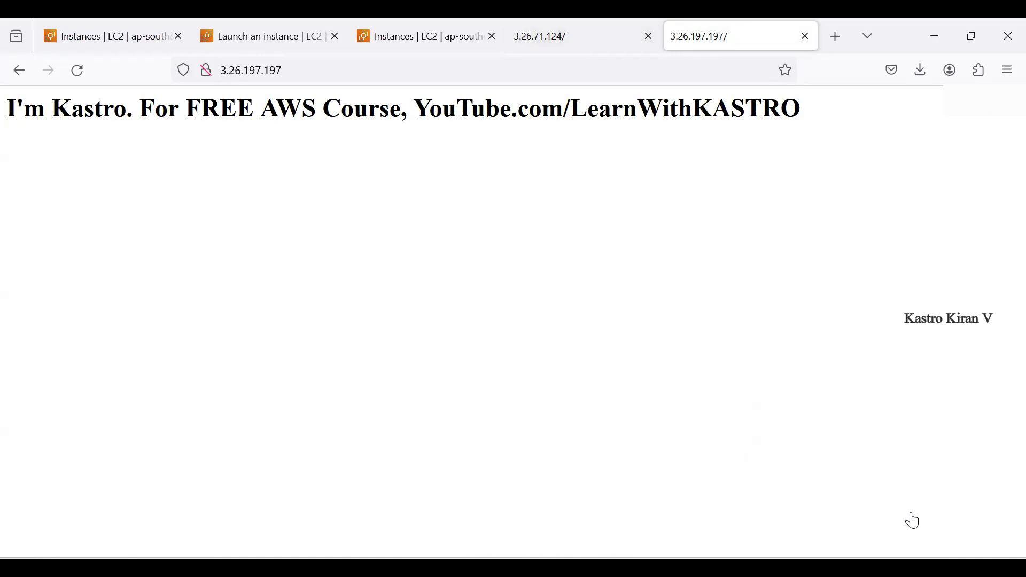
key(ctrl+l)
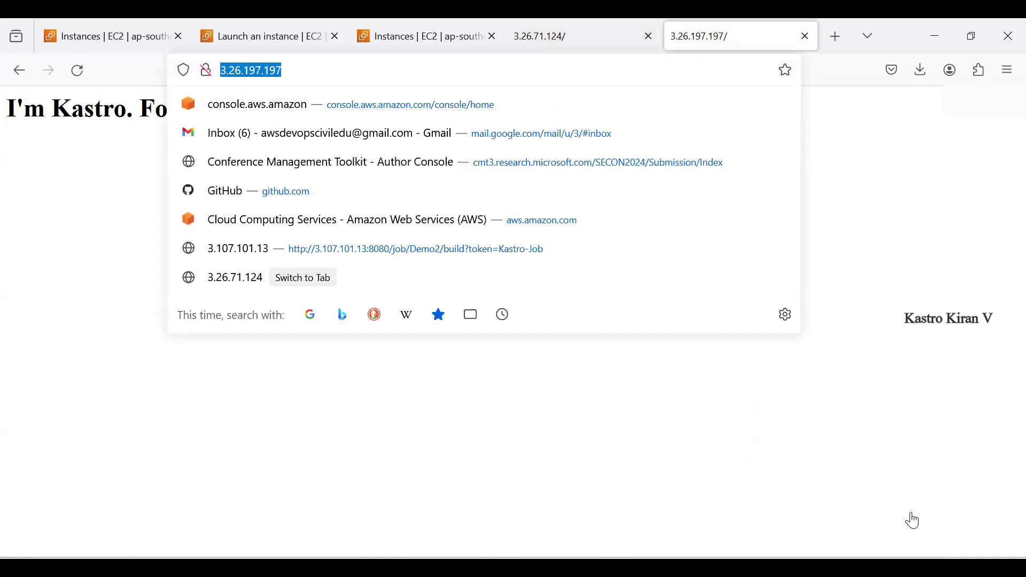
key(Return)
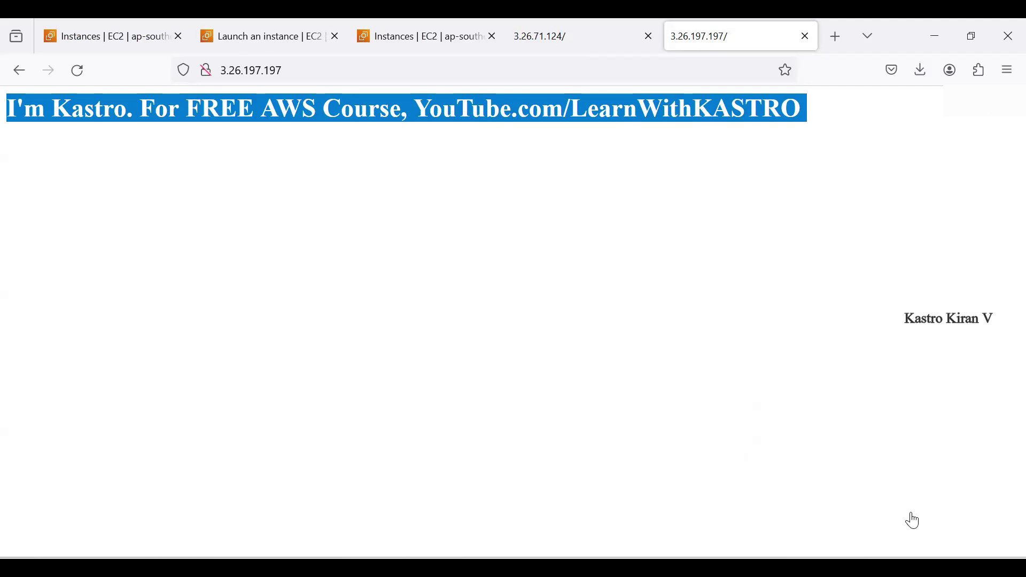
click(913, 521)
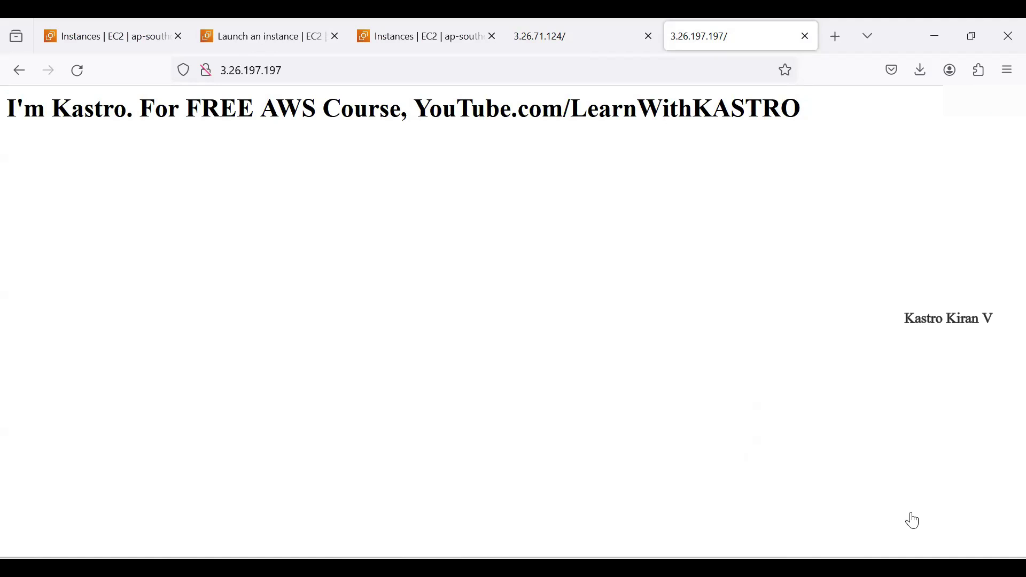
- Return to the instances list showing New Instance from AMI
key(ctrl+3)
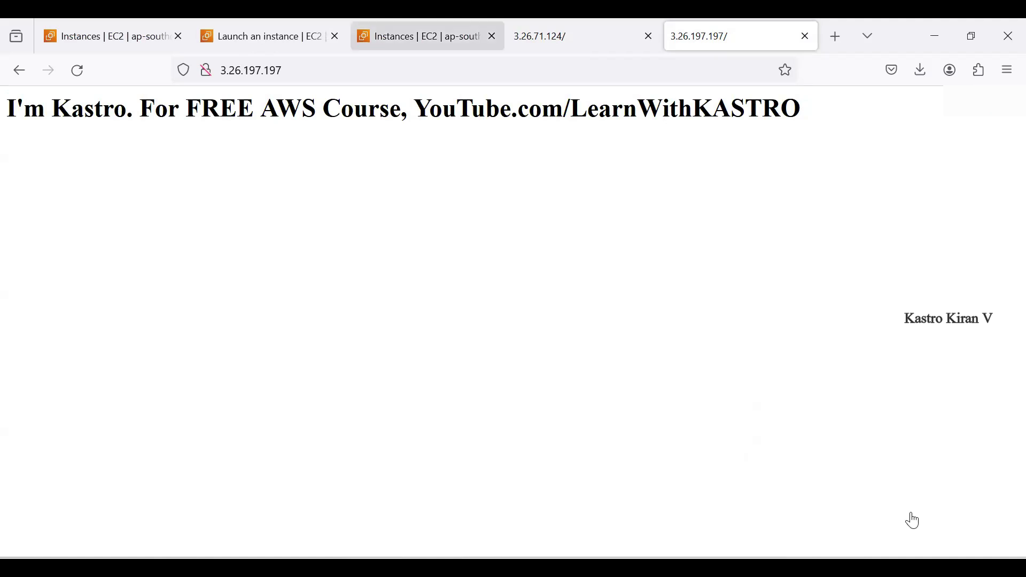
key(ctrl+2)
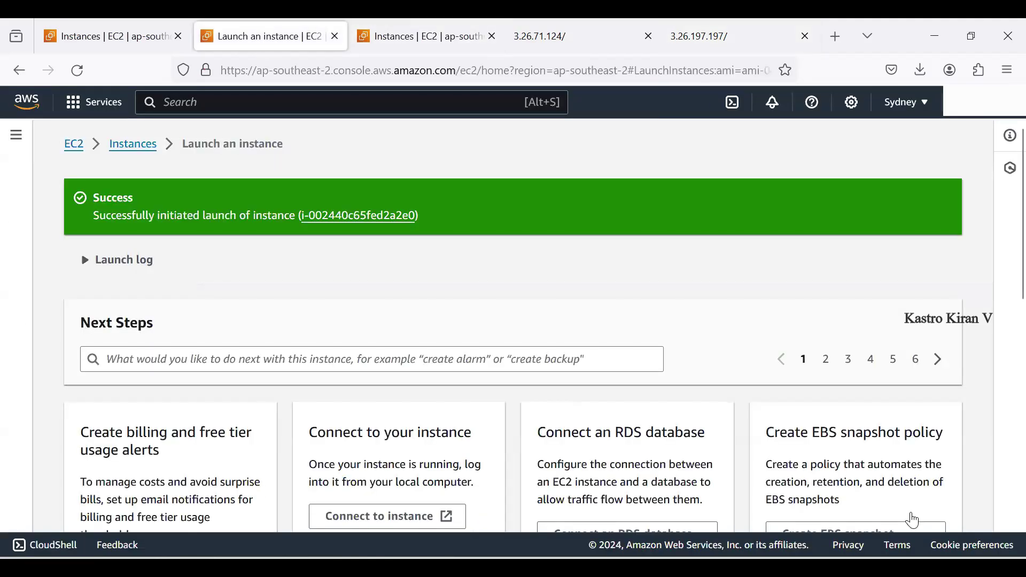
key(ctrl+3)
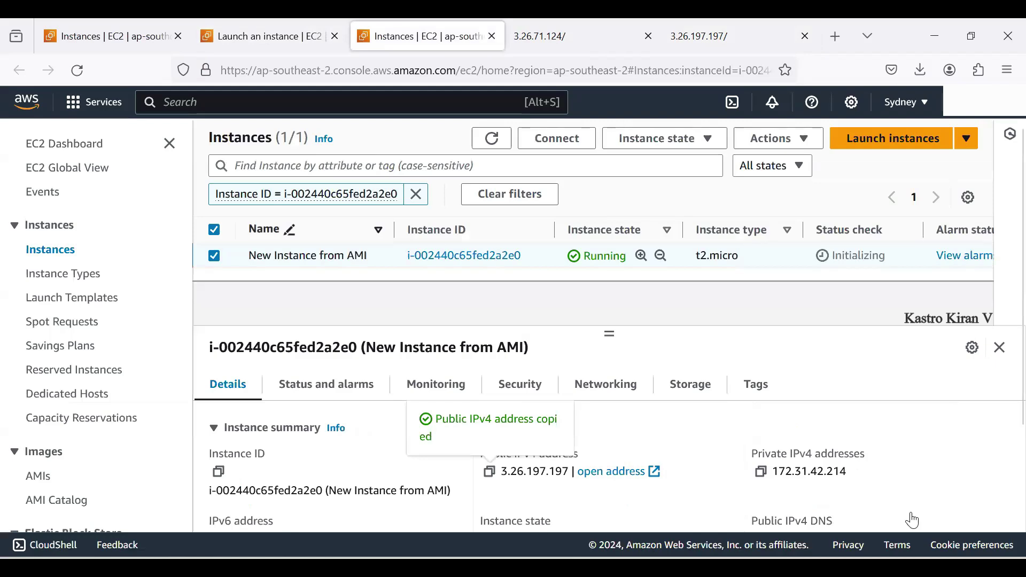